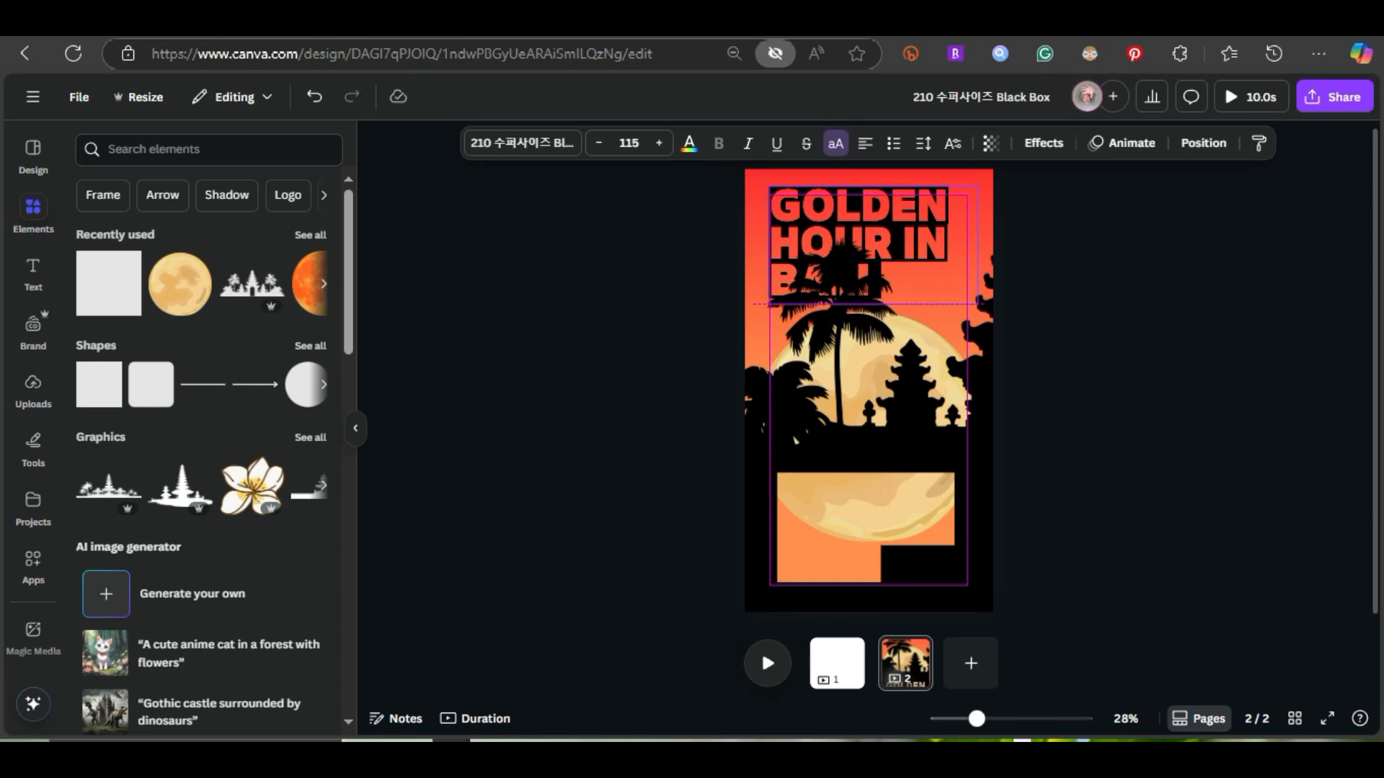
Undo the last title text change on page 2, and fill page 1's blank background with the red-to-orange document gradient
key("ctrl+z")
left_click(836, 662)
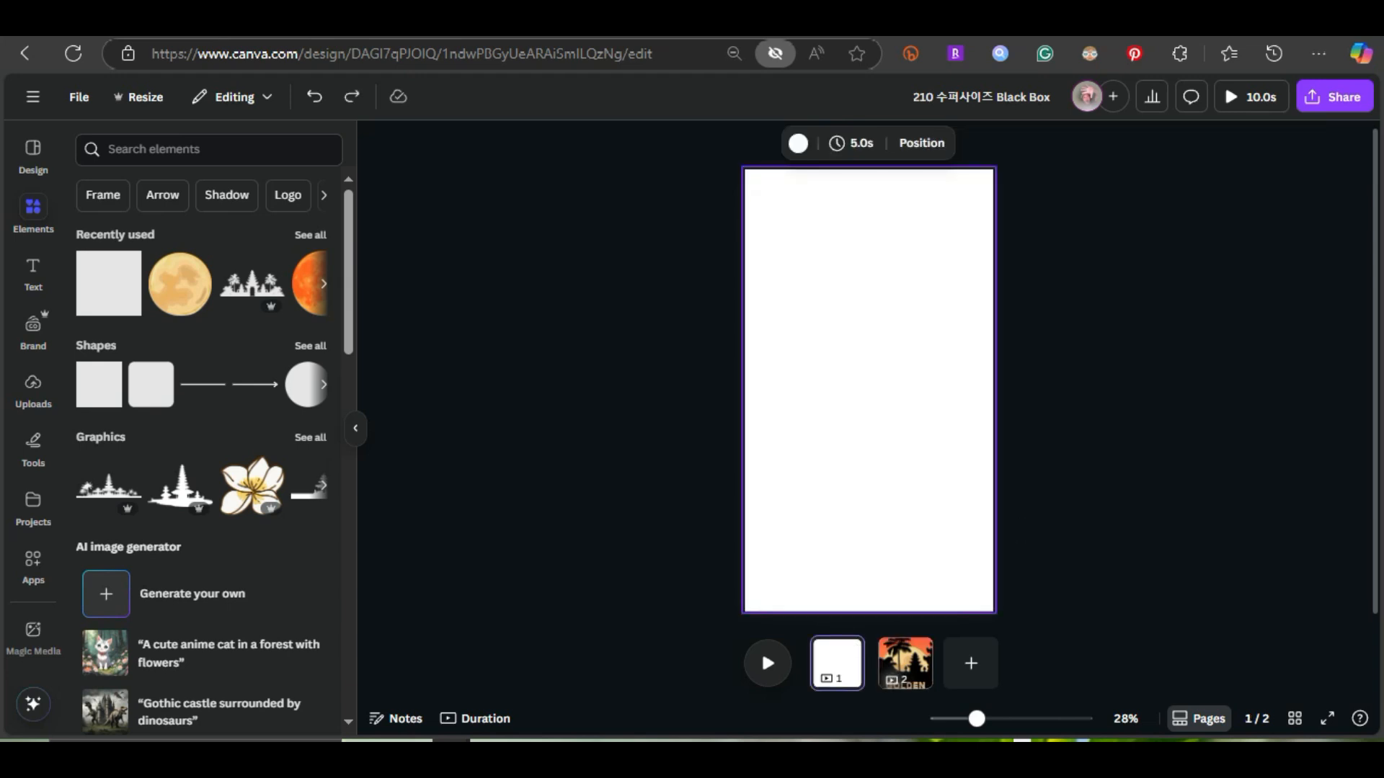
left_click(797, 143)
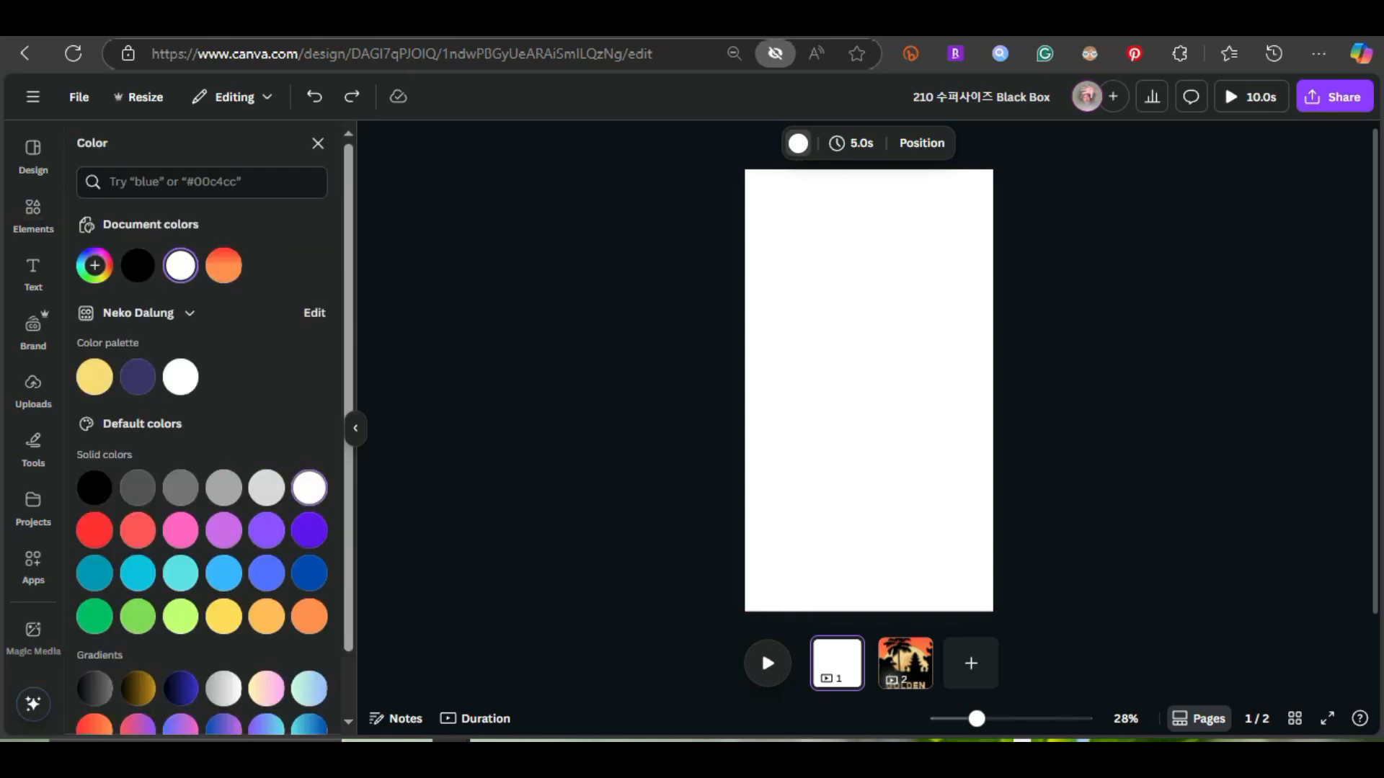
scroll(224, 433, "down", 1)
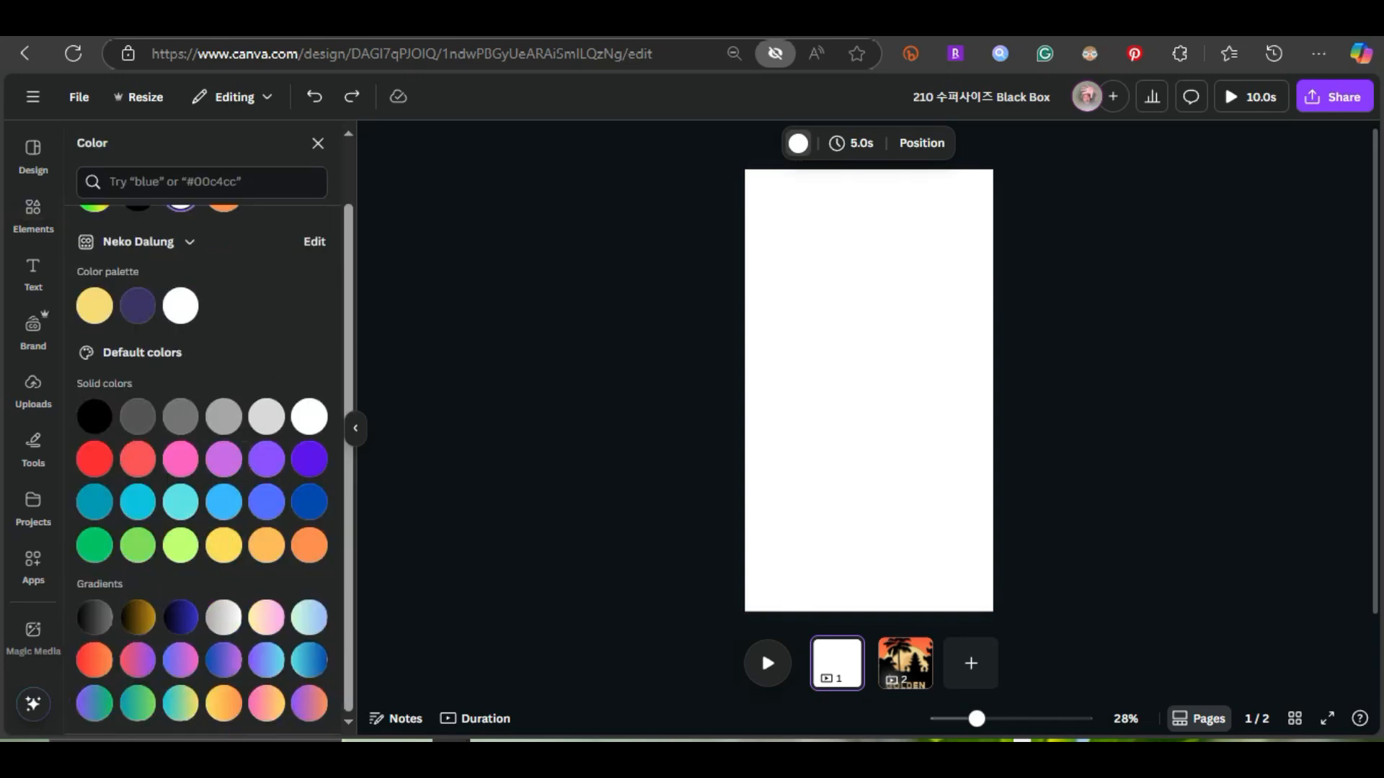
left_click(868, 391)
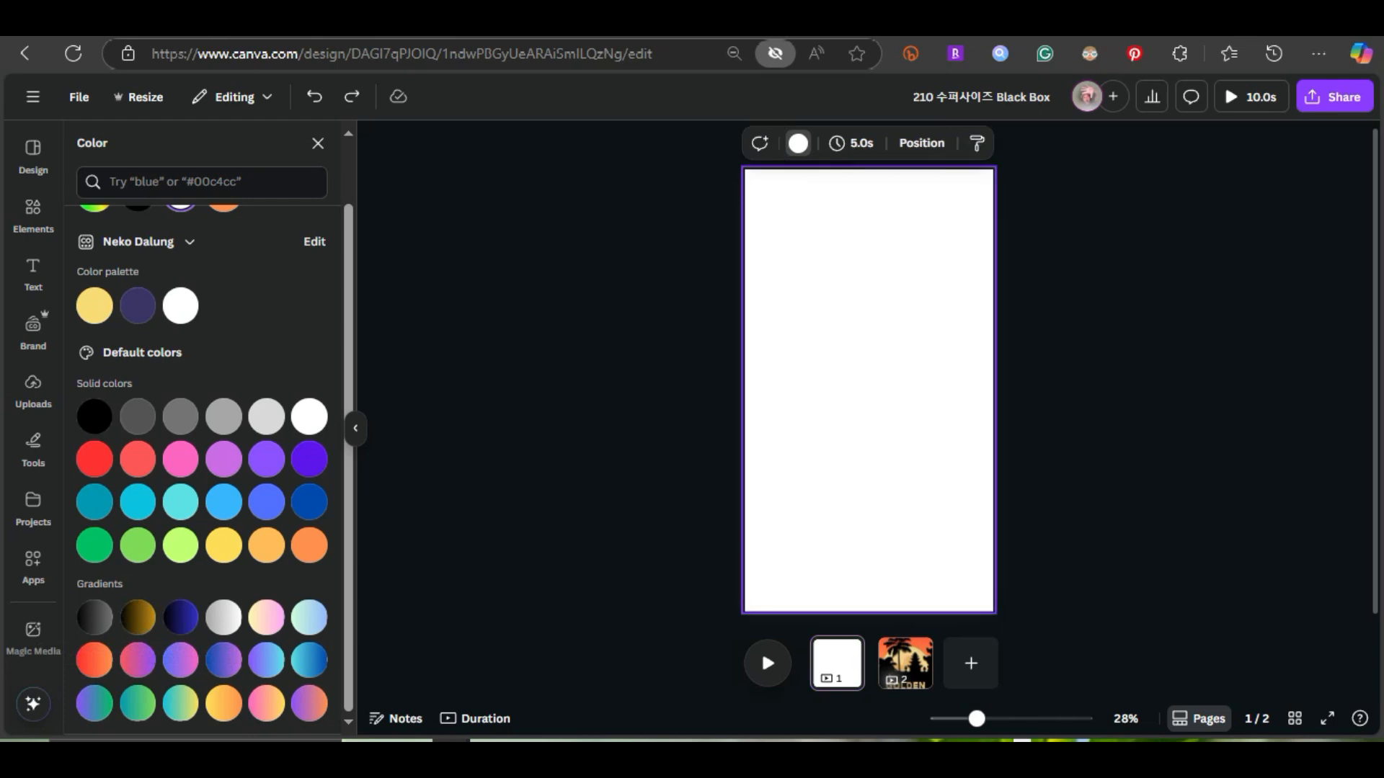
scroll(93, 659, "up", 1)
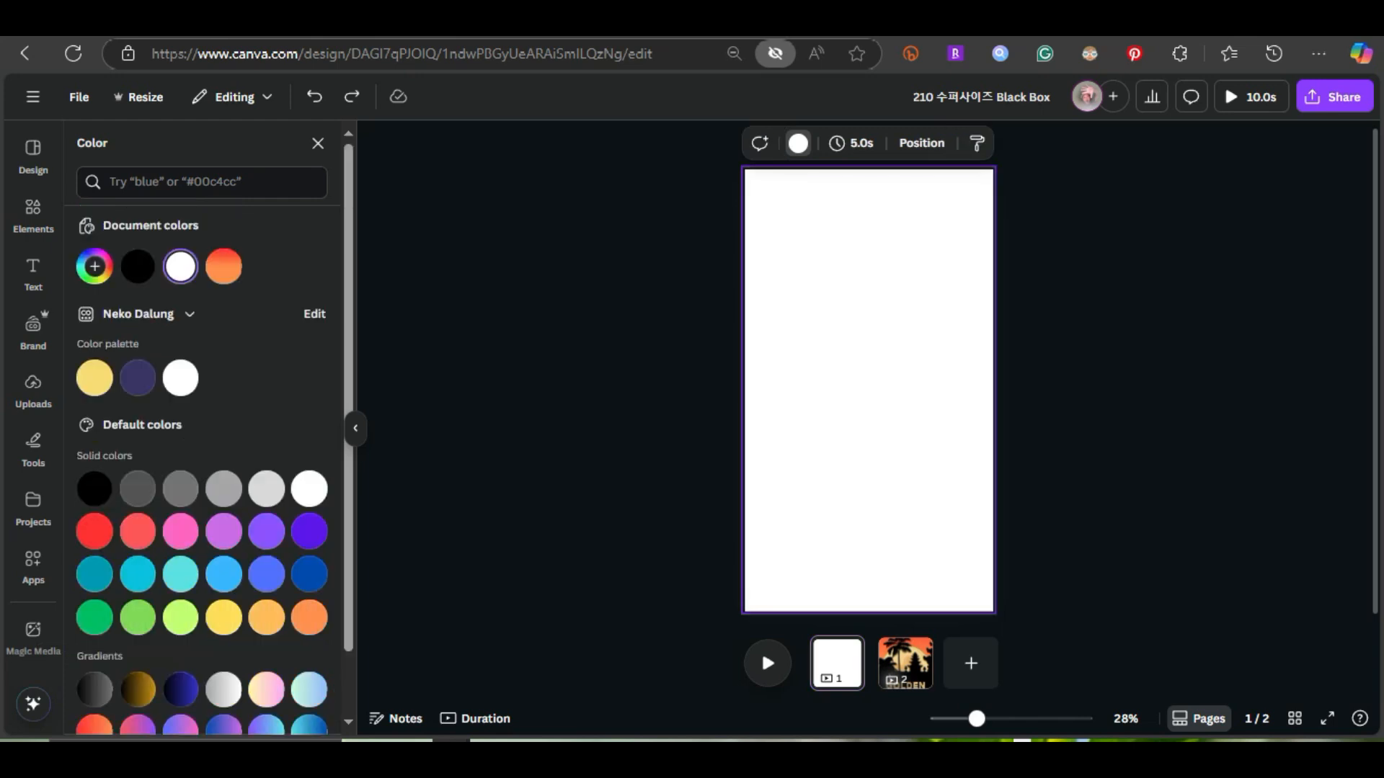
left_click(224, 265)
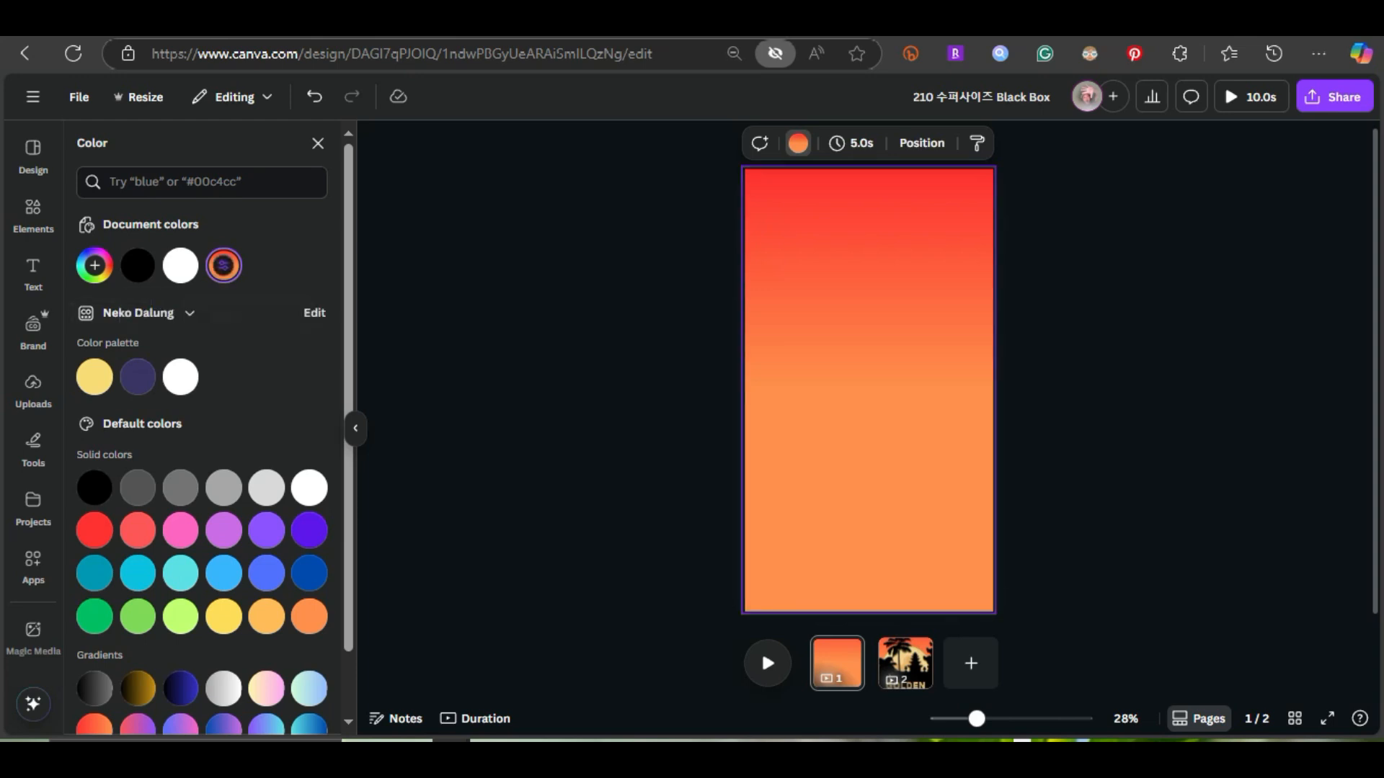
Try the diagonal gradient style on page 1's background and return it to the 90° linear style
left_click(223, 265)
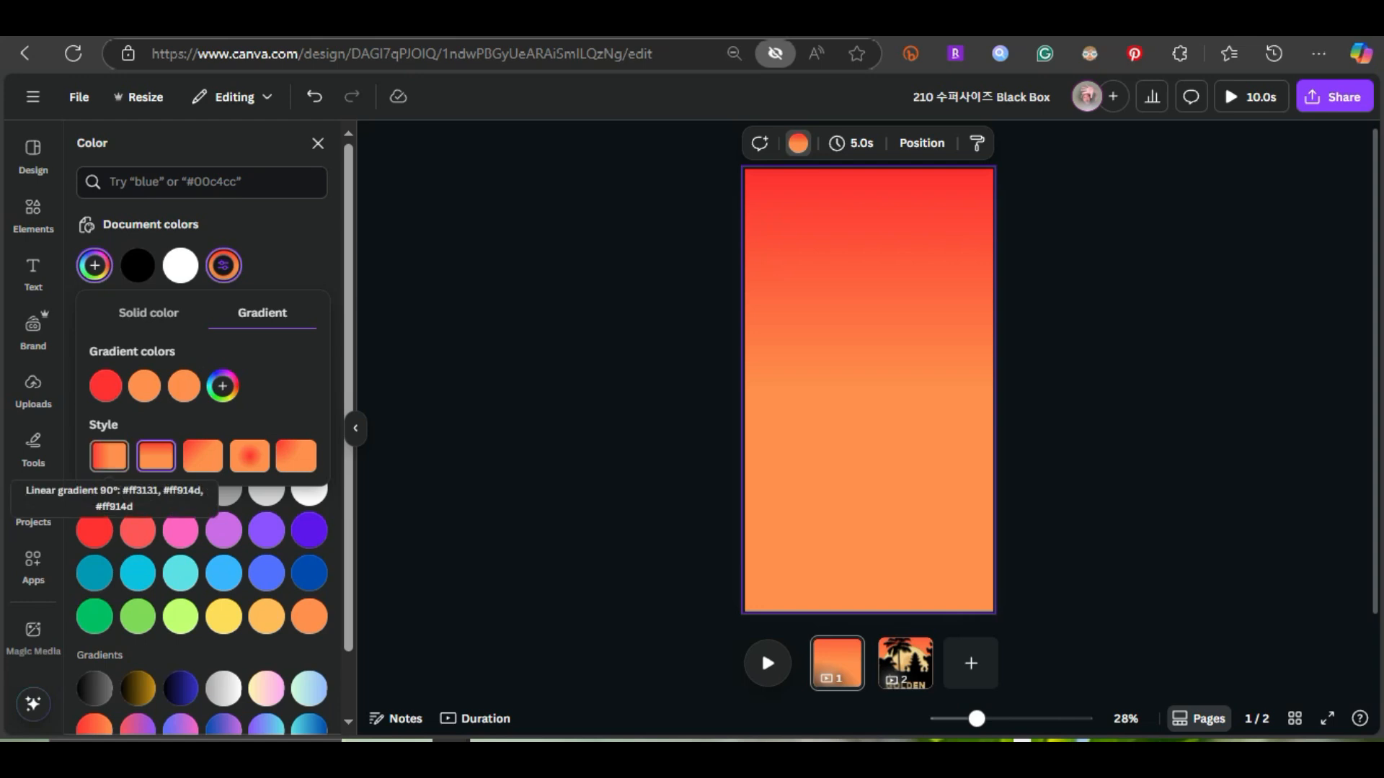
left_click(203, 456)
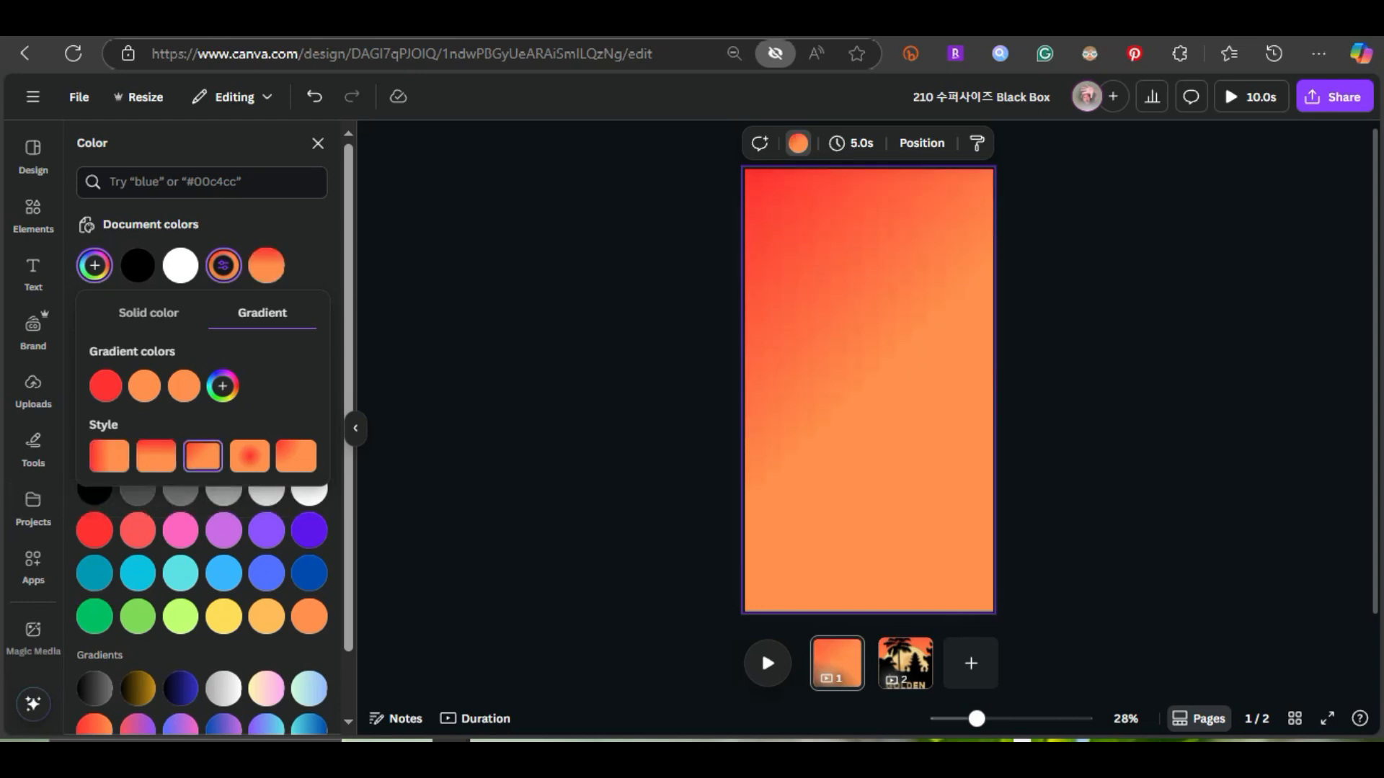
left_click(157, 456)
left_click(868, 390)
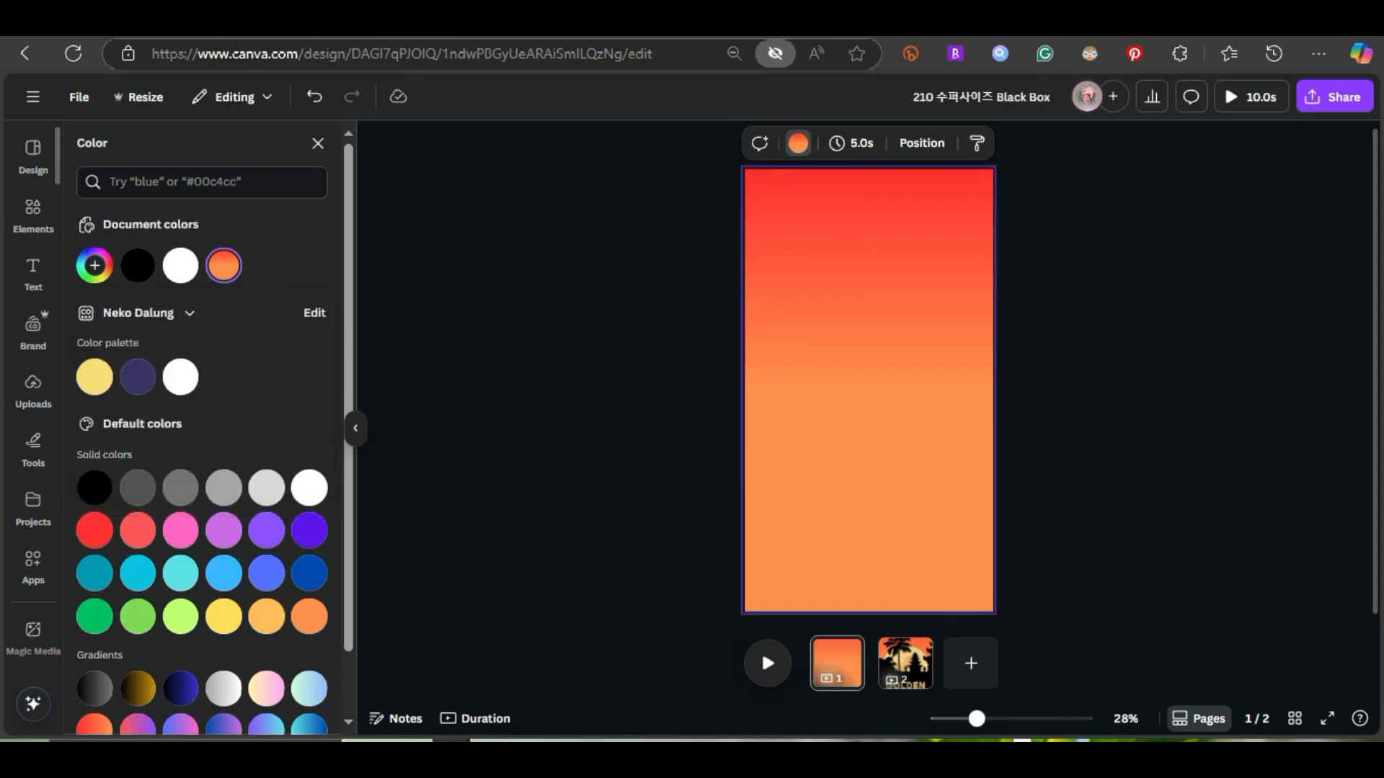
Add the recently used Bali temple and palm silhouette graphic to page 1, using the finished design on page 2 as reference
left_click(33, 215)
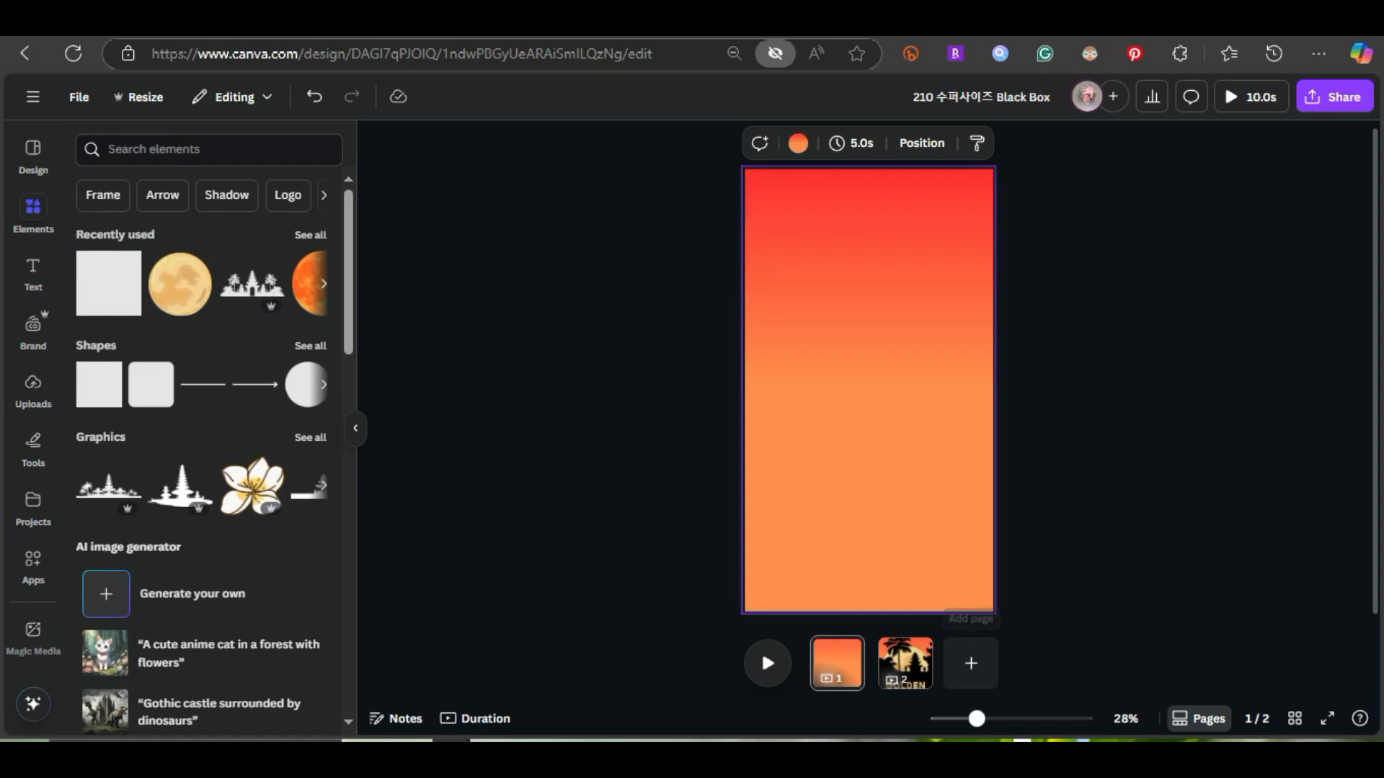
left_click(905, 661)
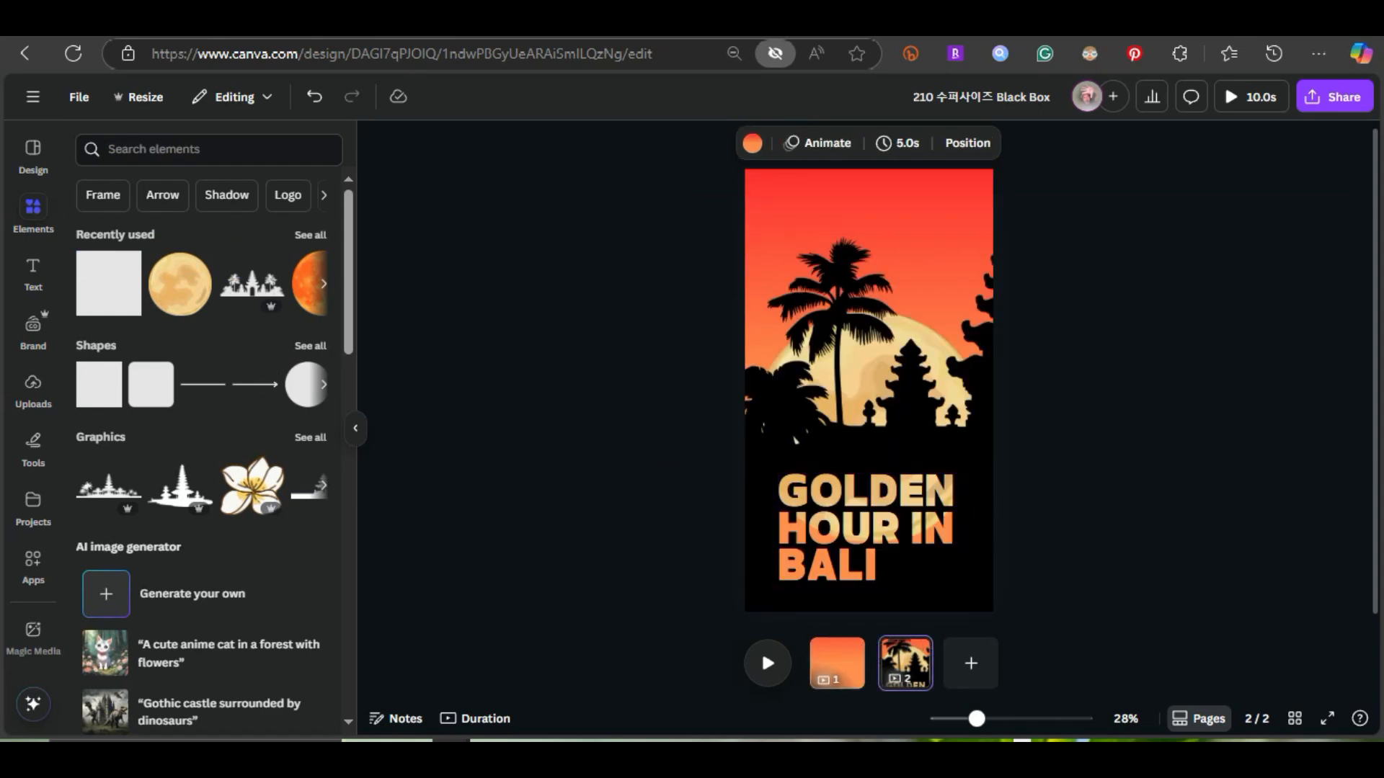
left_click(837, 663)
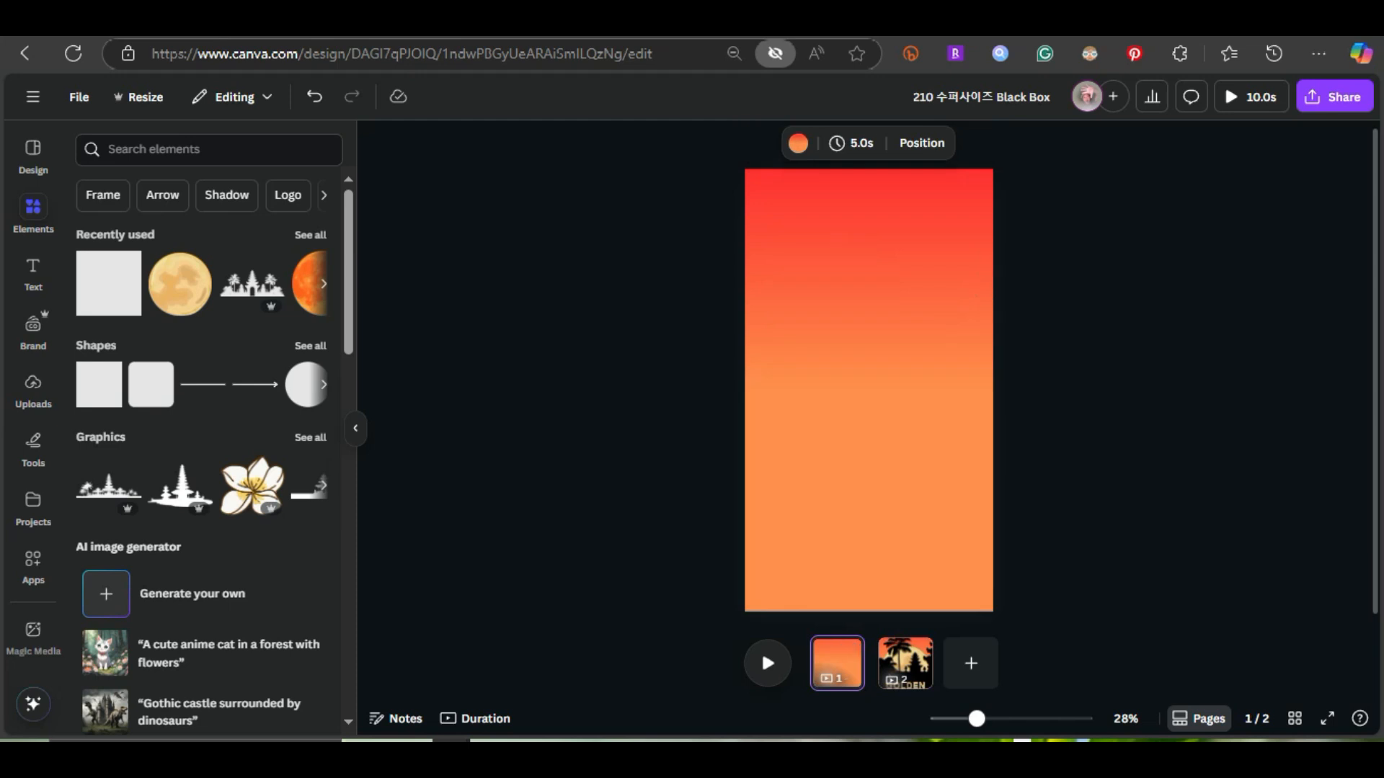
left_click(252, 283)
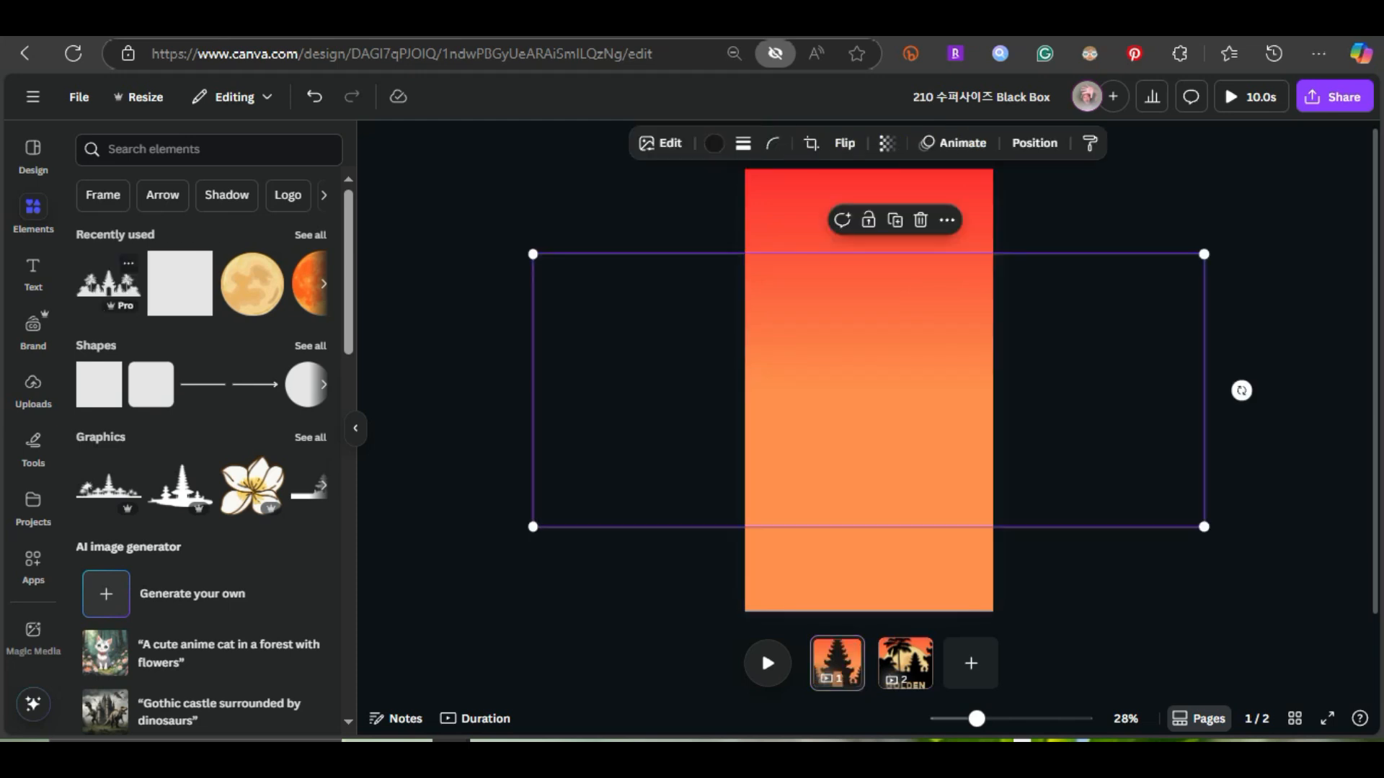
Move the silhouette graphic up and to the right until its palm tree and small temple fill the page width
left_click_drag(868, 389, 870, 330)
key("shift+Right")
key("shift+Right")
key("shift+Right")
key("shift+Right")
key("shift+Right")
key("shift+Right")
key("shift+Right")
key("shift+Right")
key("shift+Right")
key("shift+Right")
key("shift+Right")
key("shift+Right")
key("shift+Right")
key("shift+Right")
key("shift+Right")
key("shift+Right")
key("shift+Right")
key("shift+Right")
key("shift+Right")
key("shift+Right")
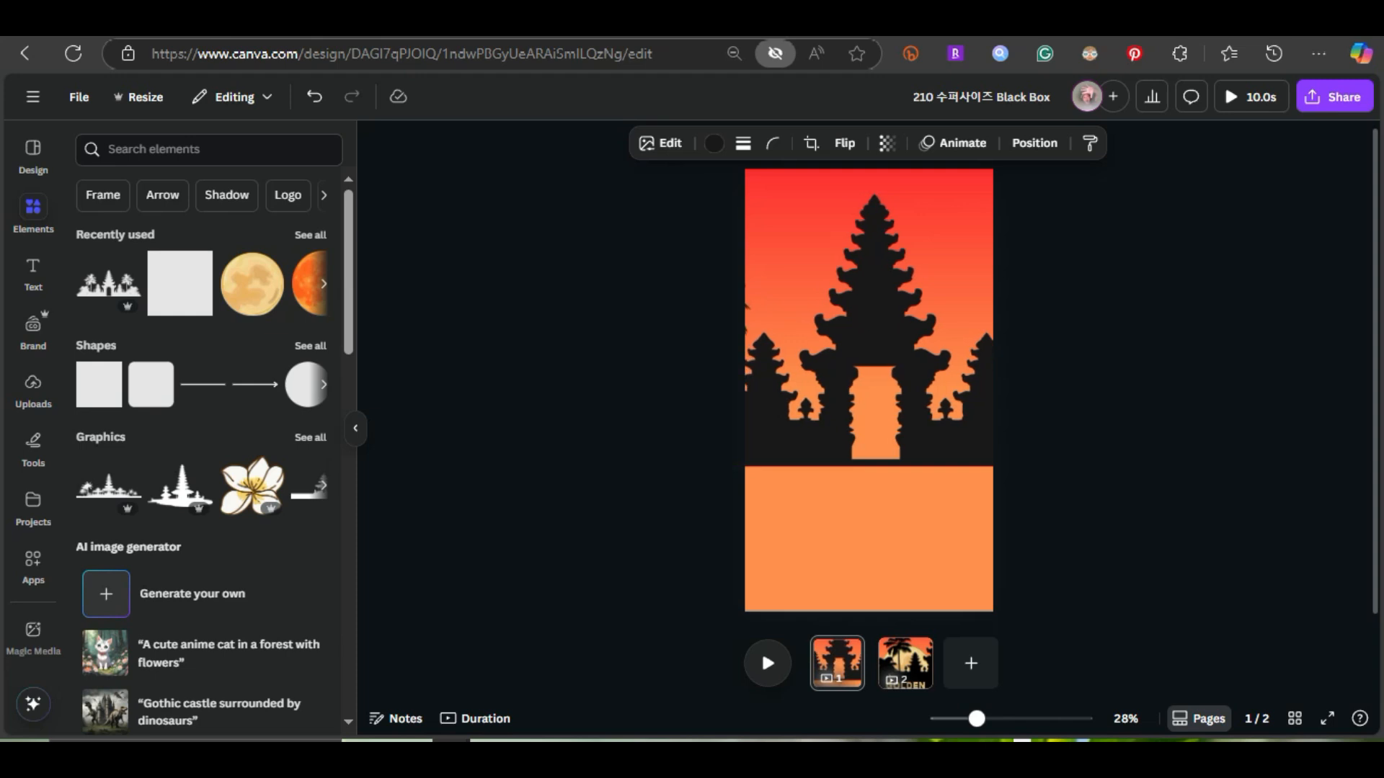
key("shift+Right")
key("shift+Right")
key("shift+Right")
key("shift+Right")
key("shift+Right")
key("shift+Right")
key("shift+Right")
key("shift+Right")
key("shift+Right")
key("shift+Right")
key("shift+Right")
key("shift+Right")
key("shift+Right")
key("shift+Right")
key("shift+Right")
key("shift+Right")
key("shift+Right")
key("shift+Right")
key("shift+Right")
key("shift+Right")
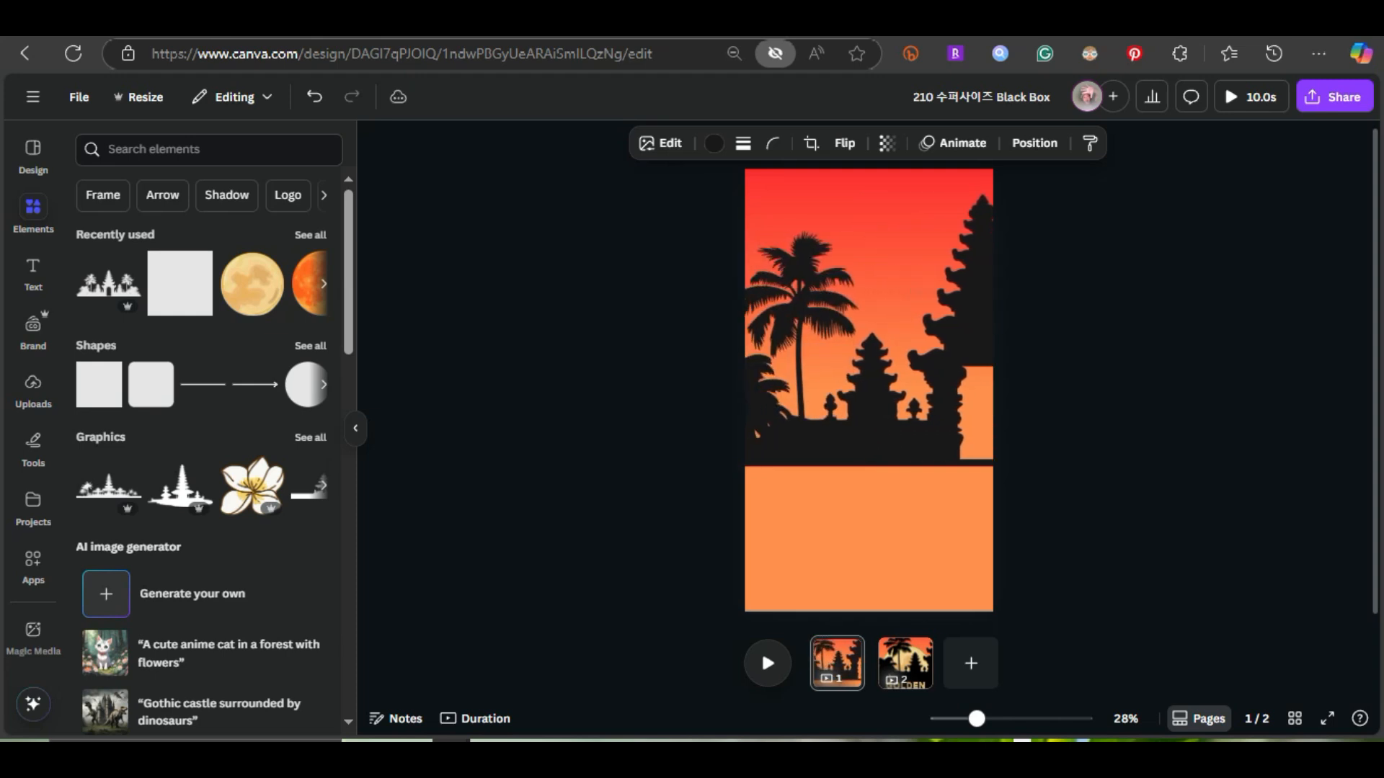
key("shift+Right")
key("shift+Right")
key("shift+Right")
key("shift+Right")
key("shift+Right")
key("shift+Right")
key("shift+Right")
key("shift+Right")
key("shift+Right")
key("shift+Right")
key("shift+Right")
key("shift+Right")
key("shift+Right")
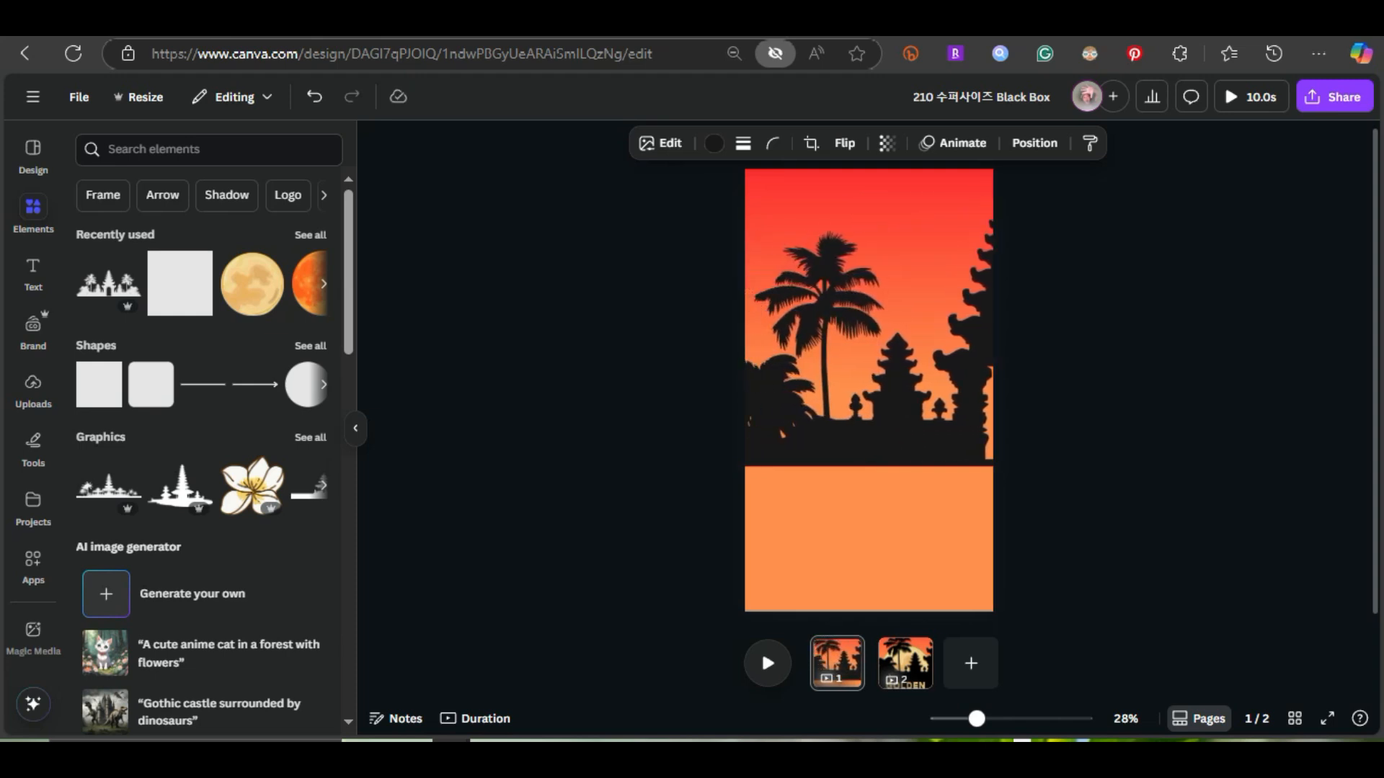
key("shift+Right")
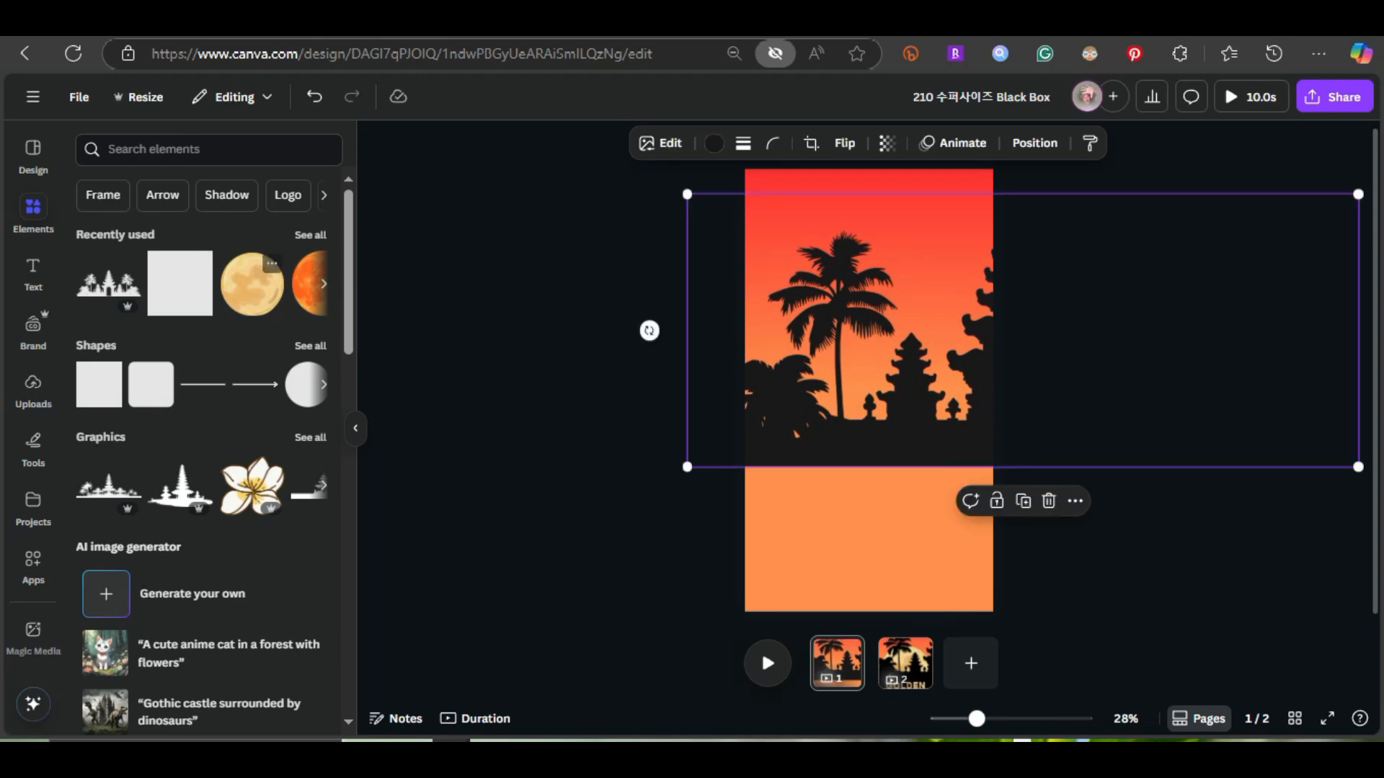
Check the info details of the temple and palm silhouette graphic on page 1
left_click(252, 283)
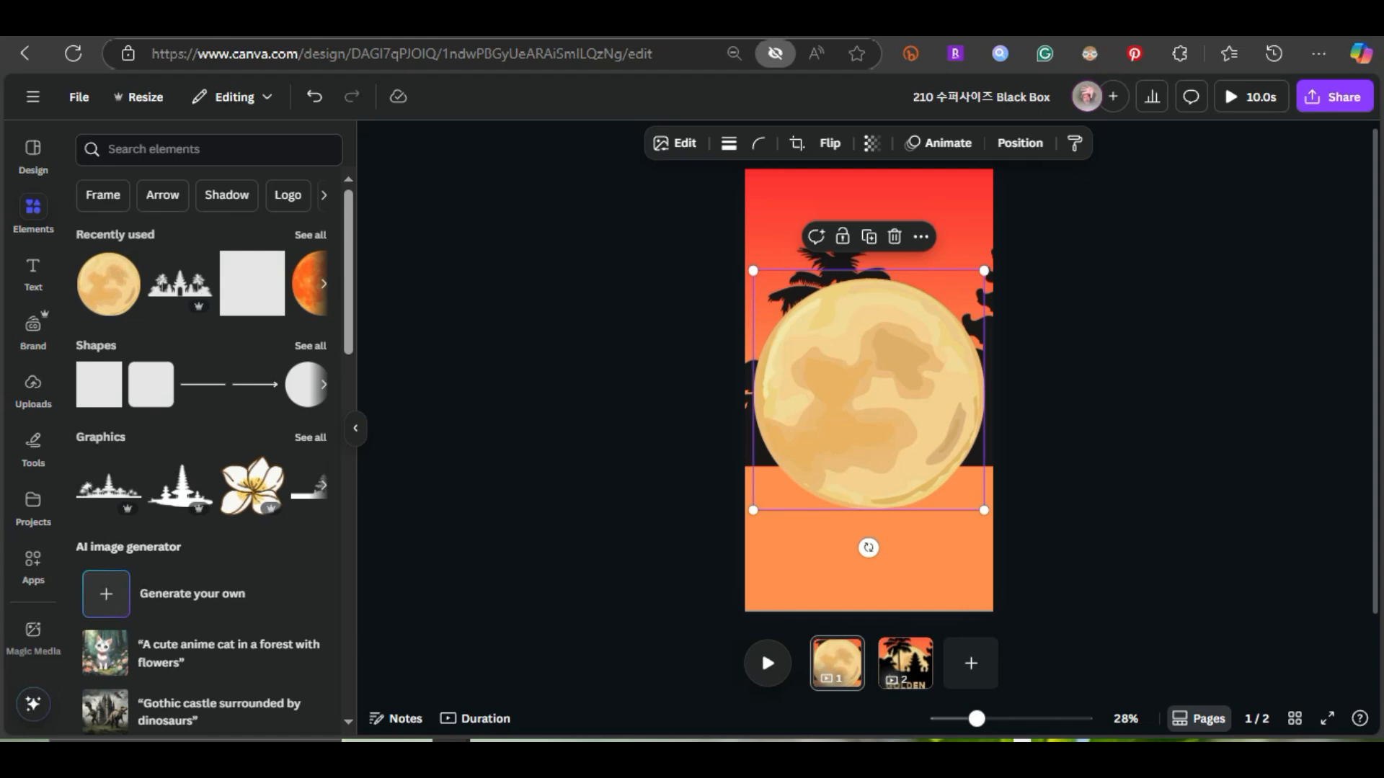
key("Delete")
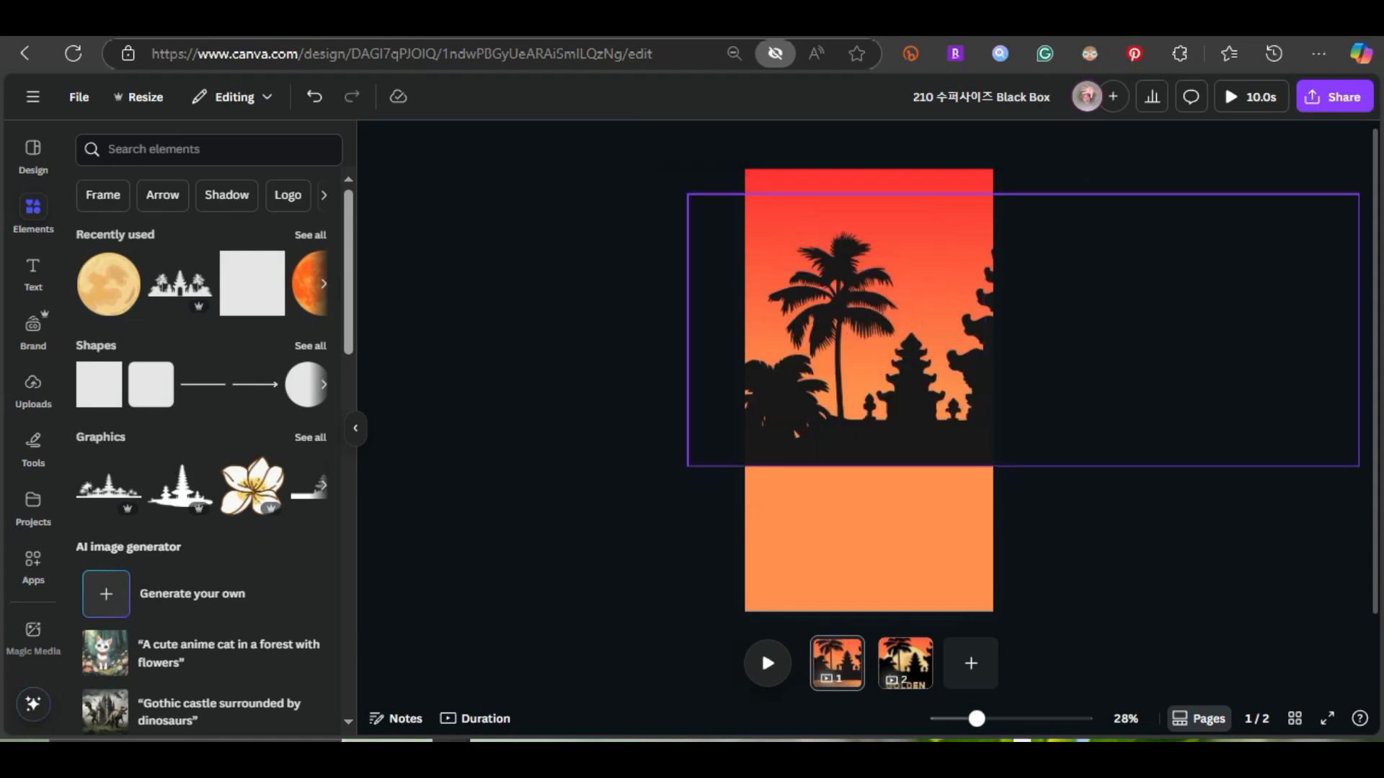
right_click(909, 287)
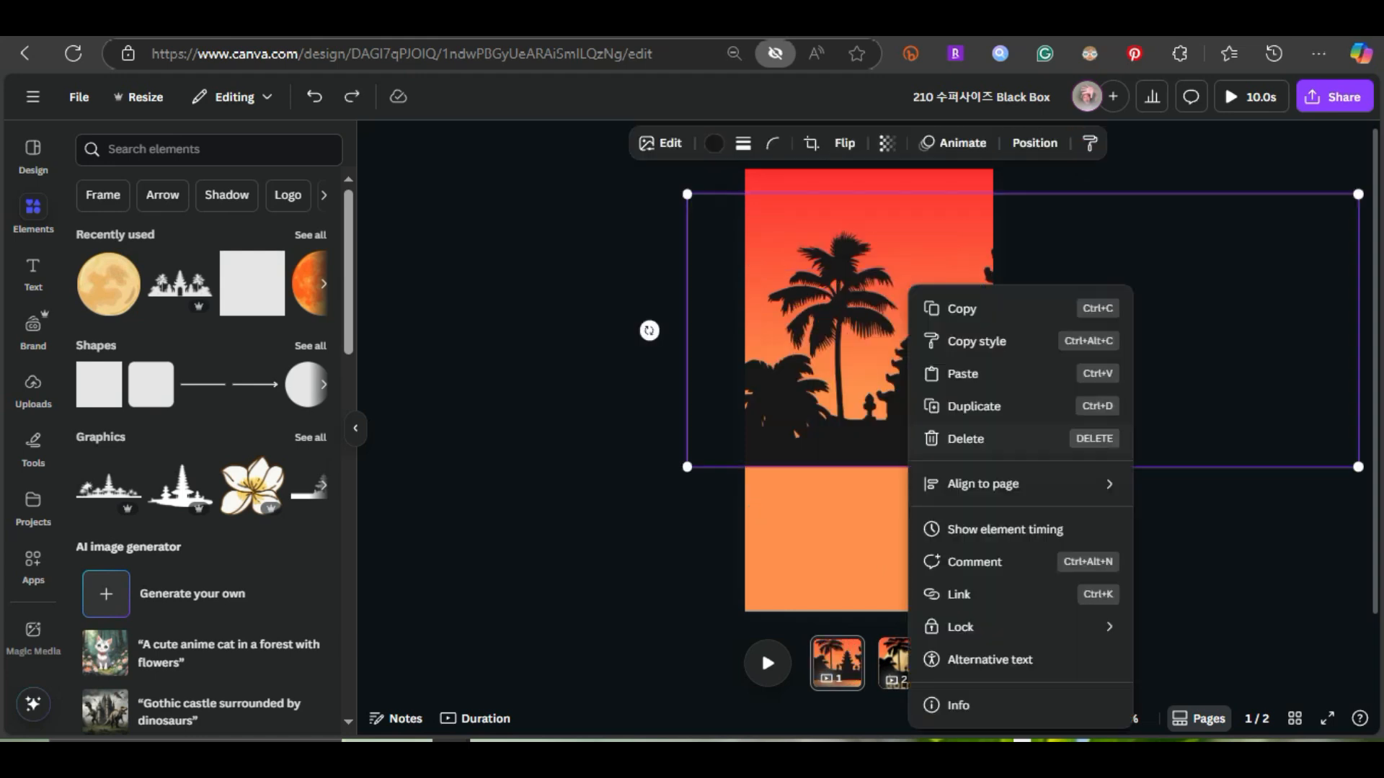
left_click(958, 705)
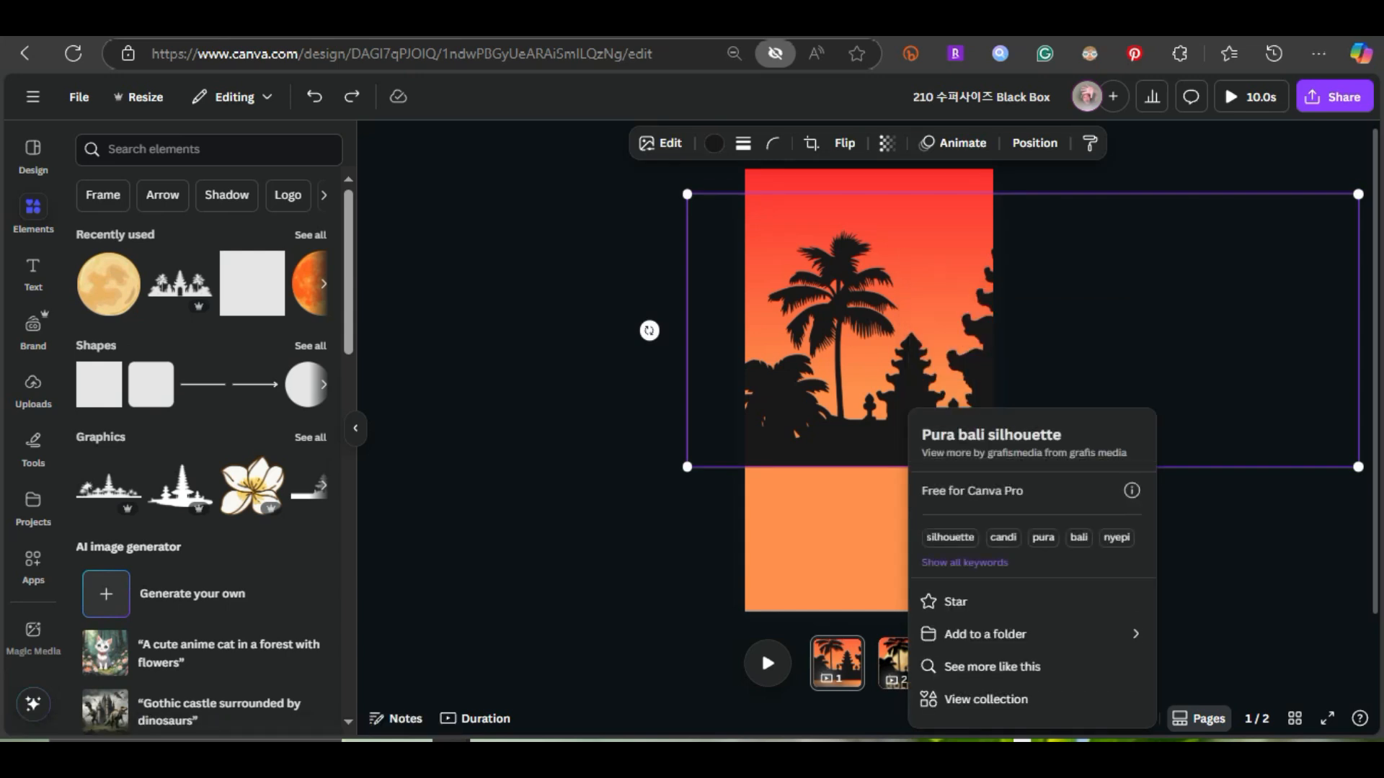
key("Escape")
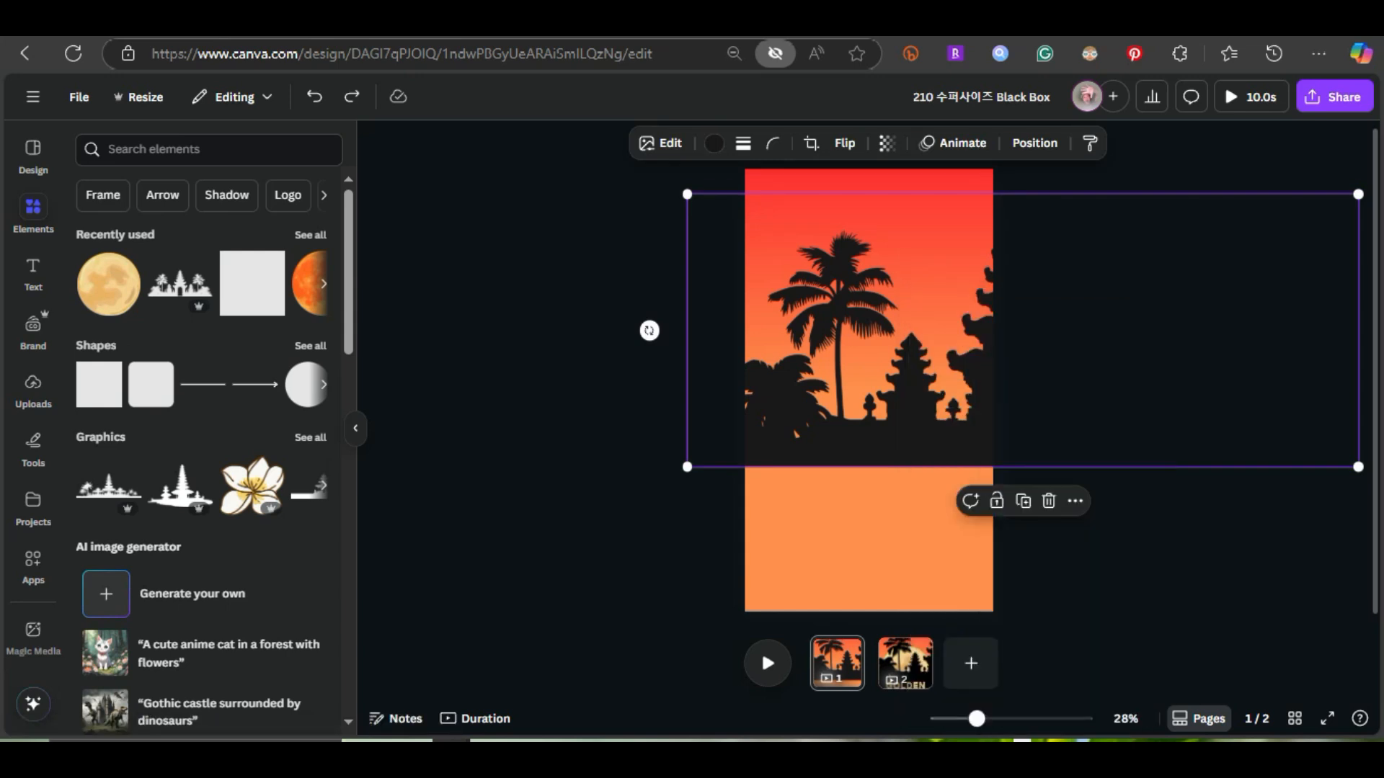
Add the yellow full moon graphic to page 1, check its info, and send it to the back behind the silhouette
left_click(123, 265)
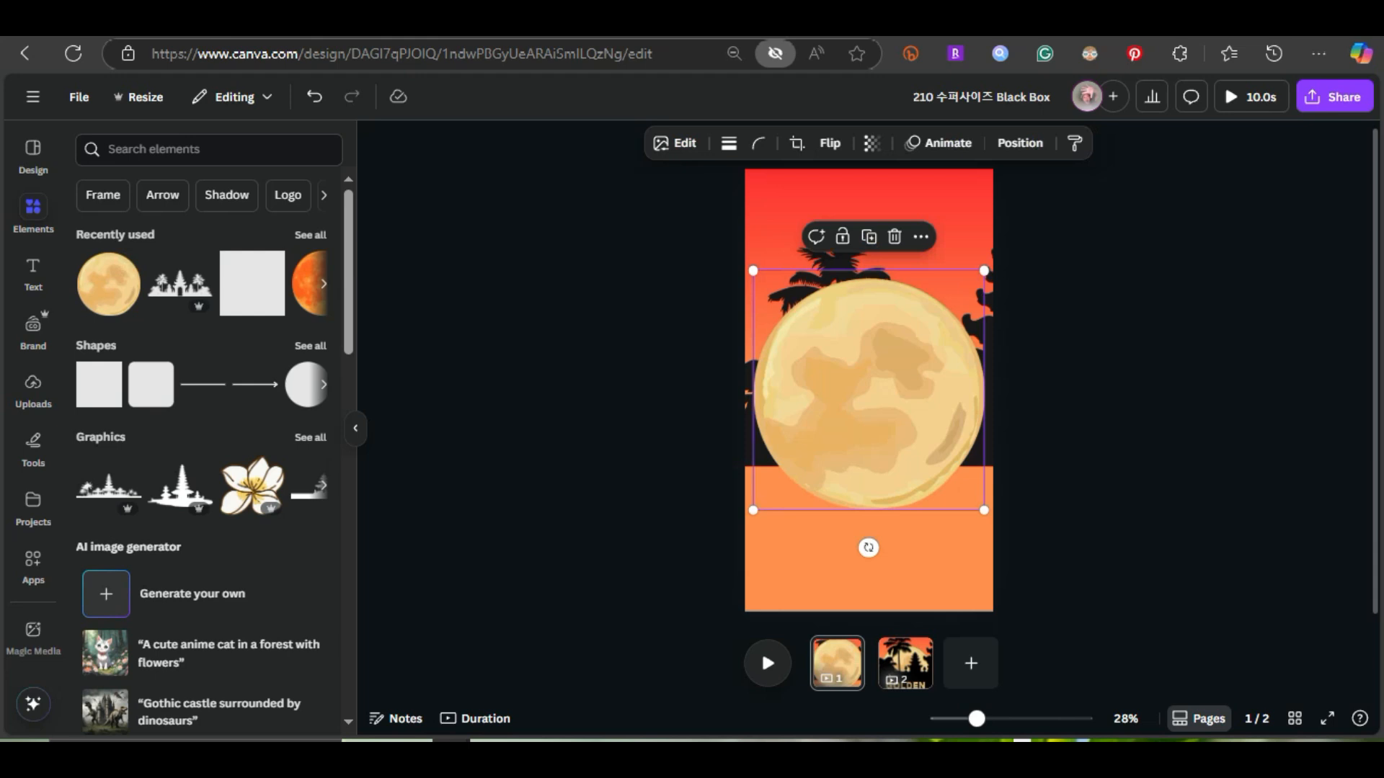
right_click(869, 450)
left_click(937, 705)
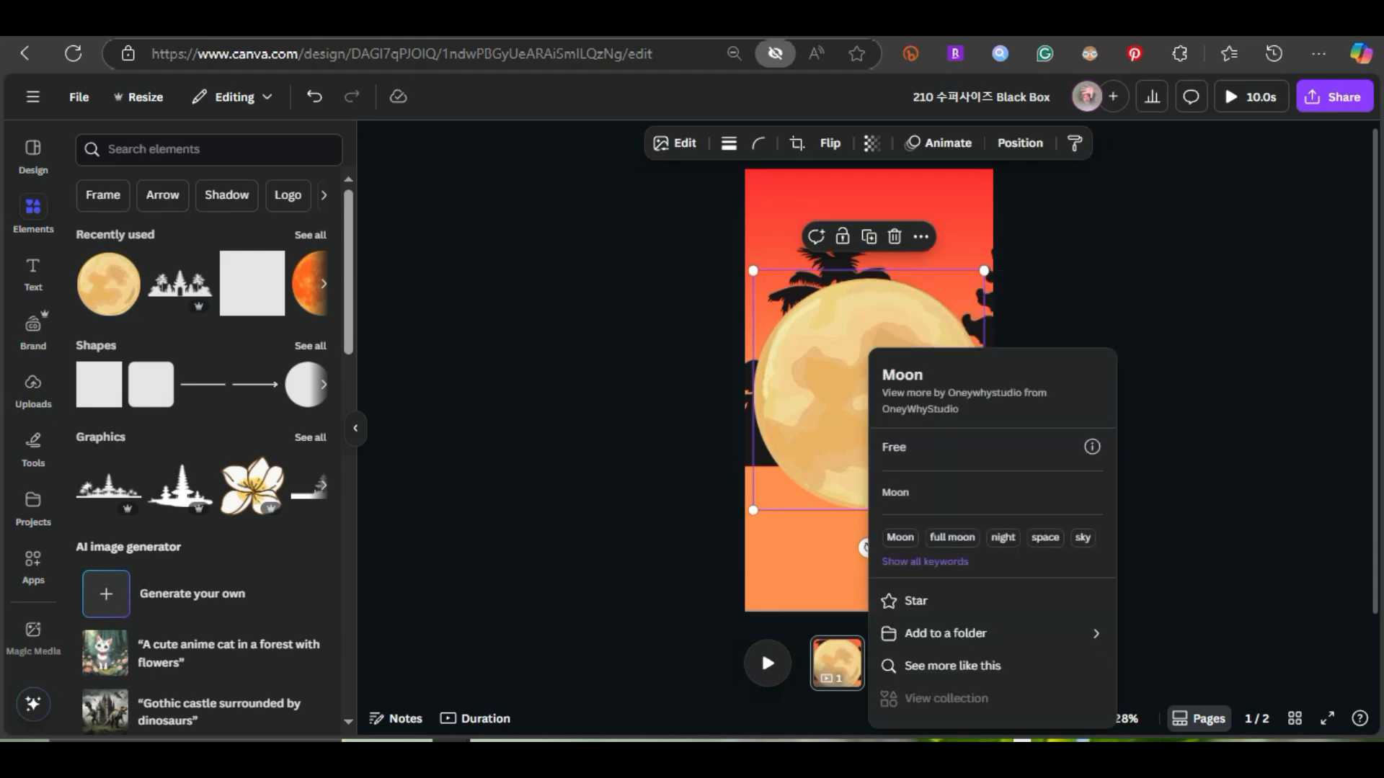
key("Escape")
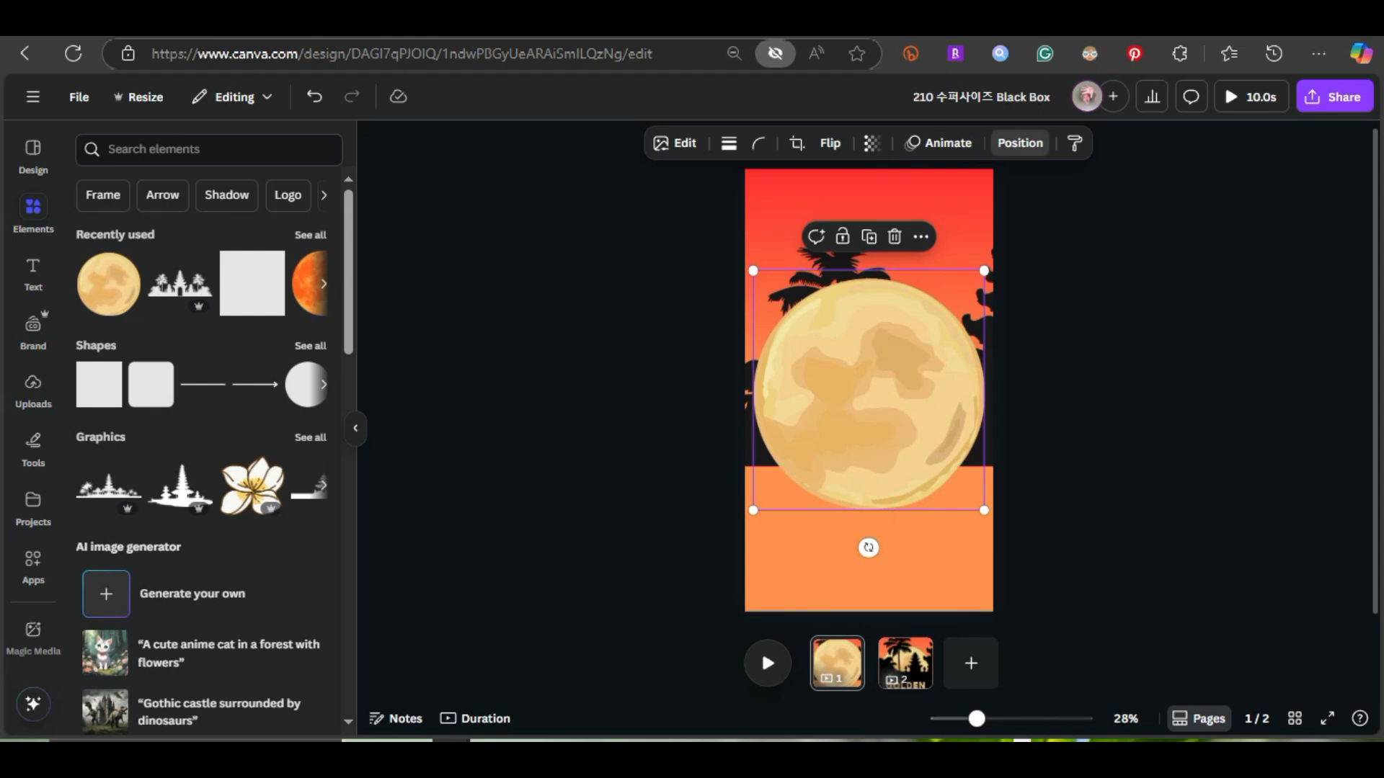
left_click(1020, 143)
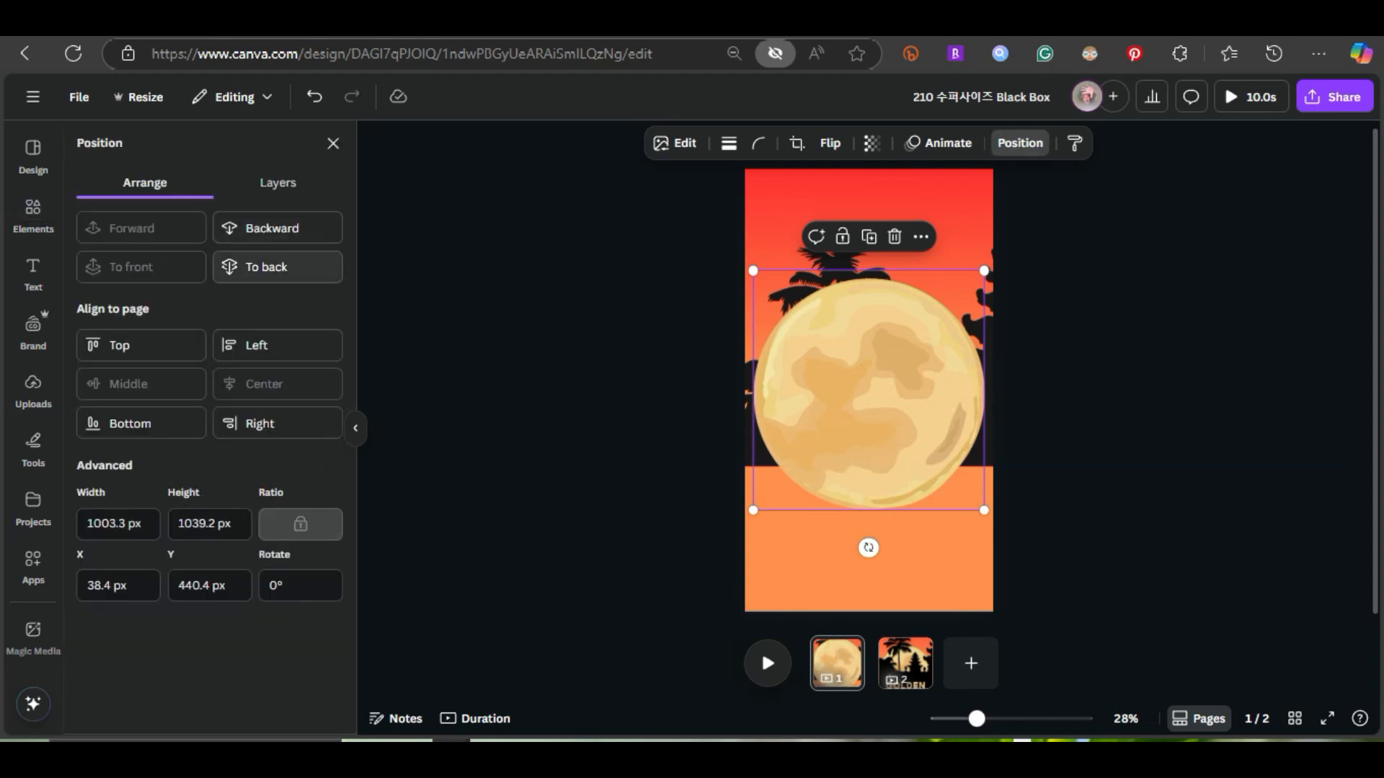
left_click(277, 266)
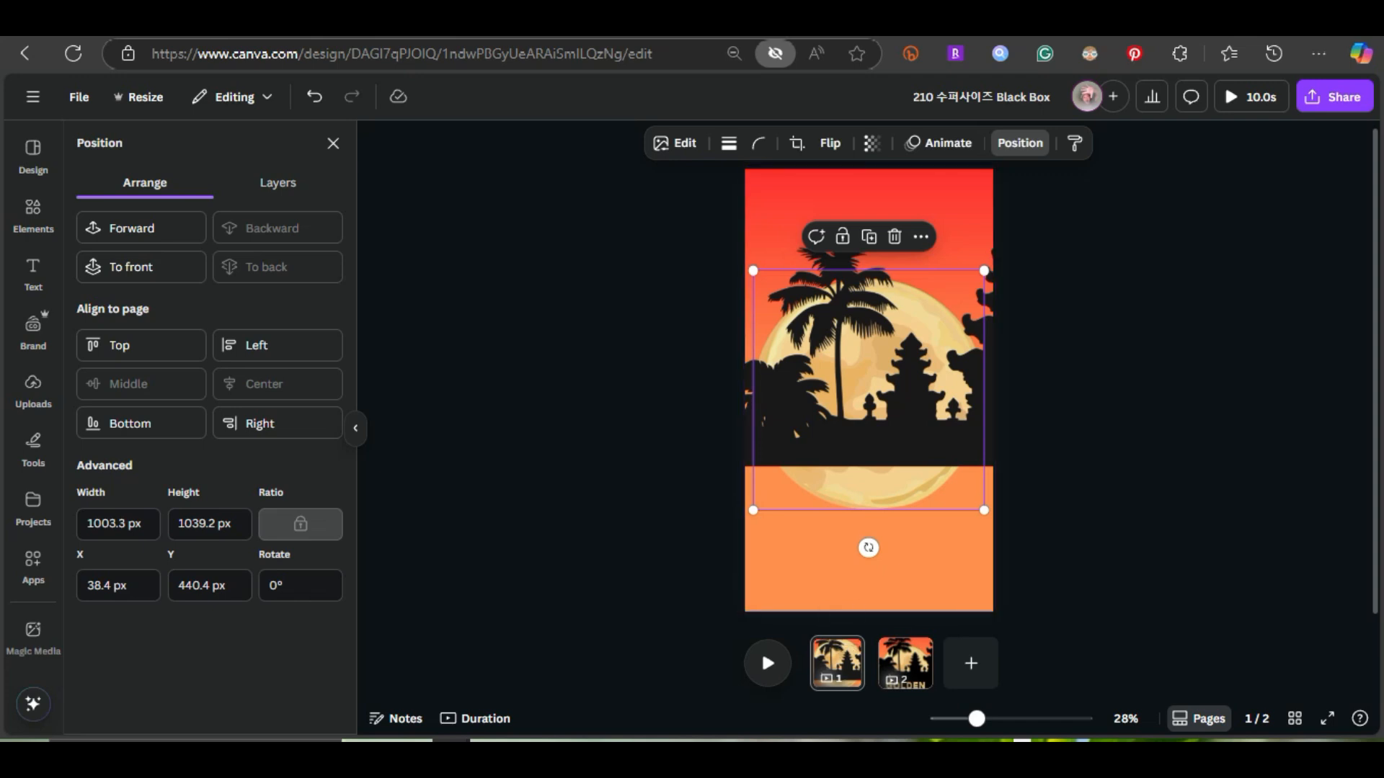
Add a text box below the silhouette and narrow it to about a third of the page width
left_click(33, 214)
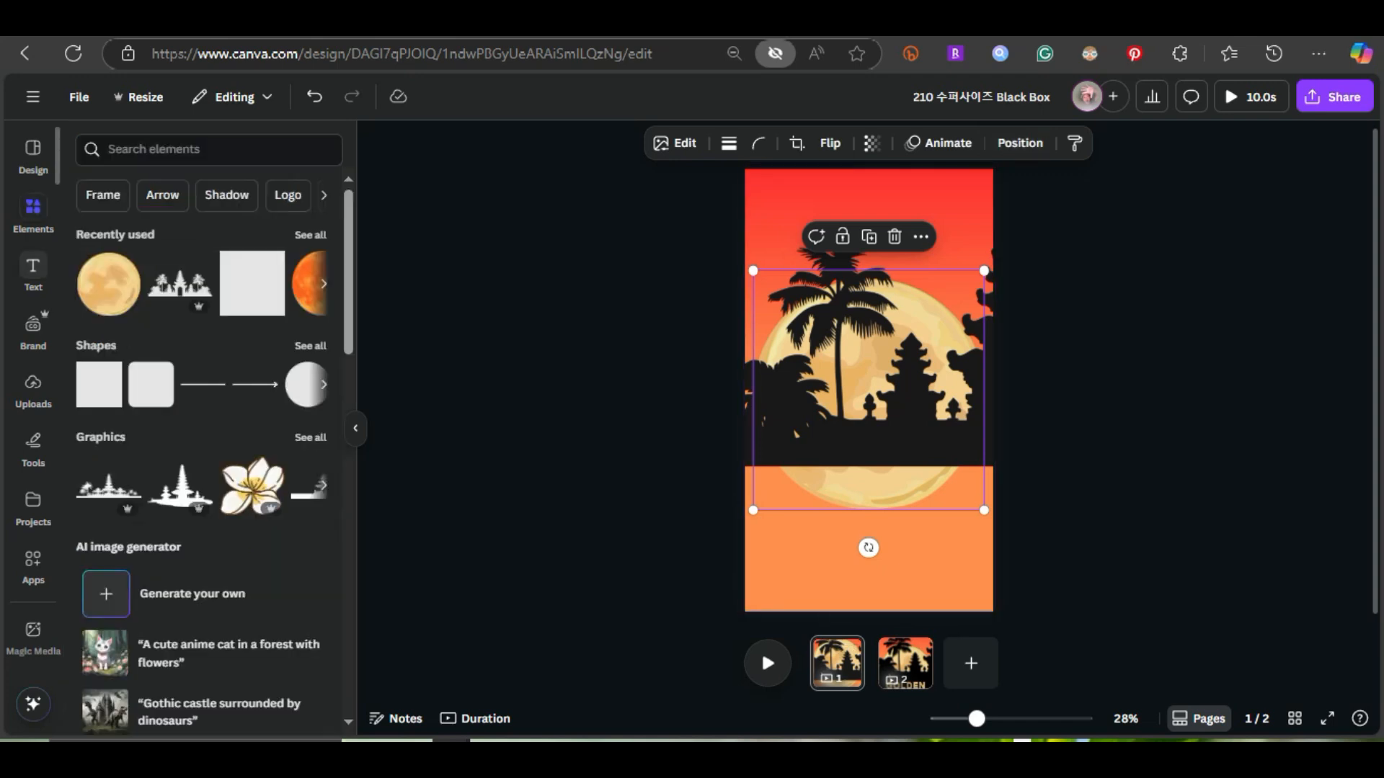
left_click(33, 272)
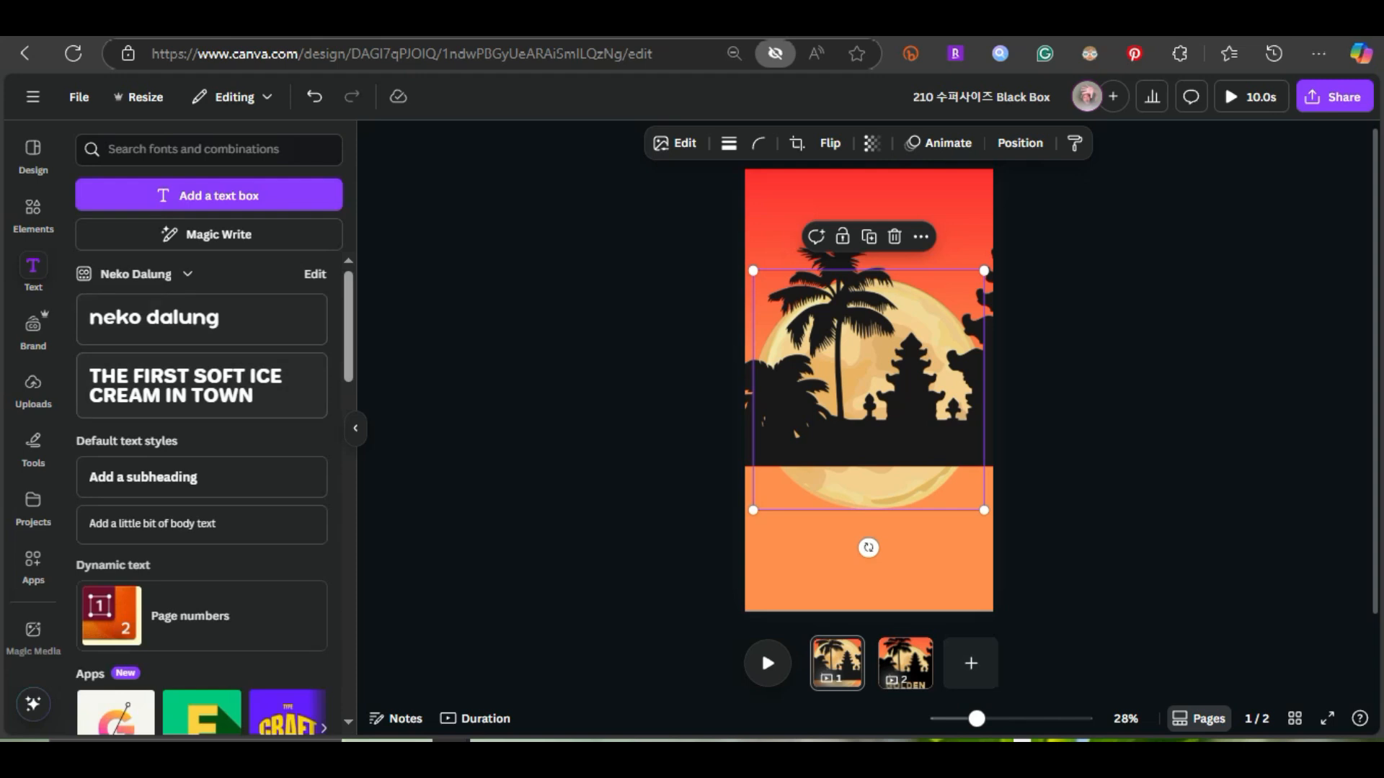
left_click(209, 195)
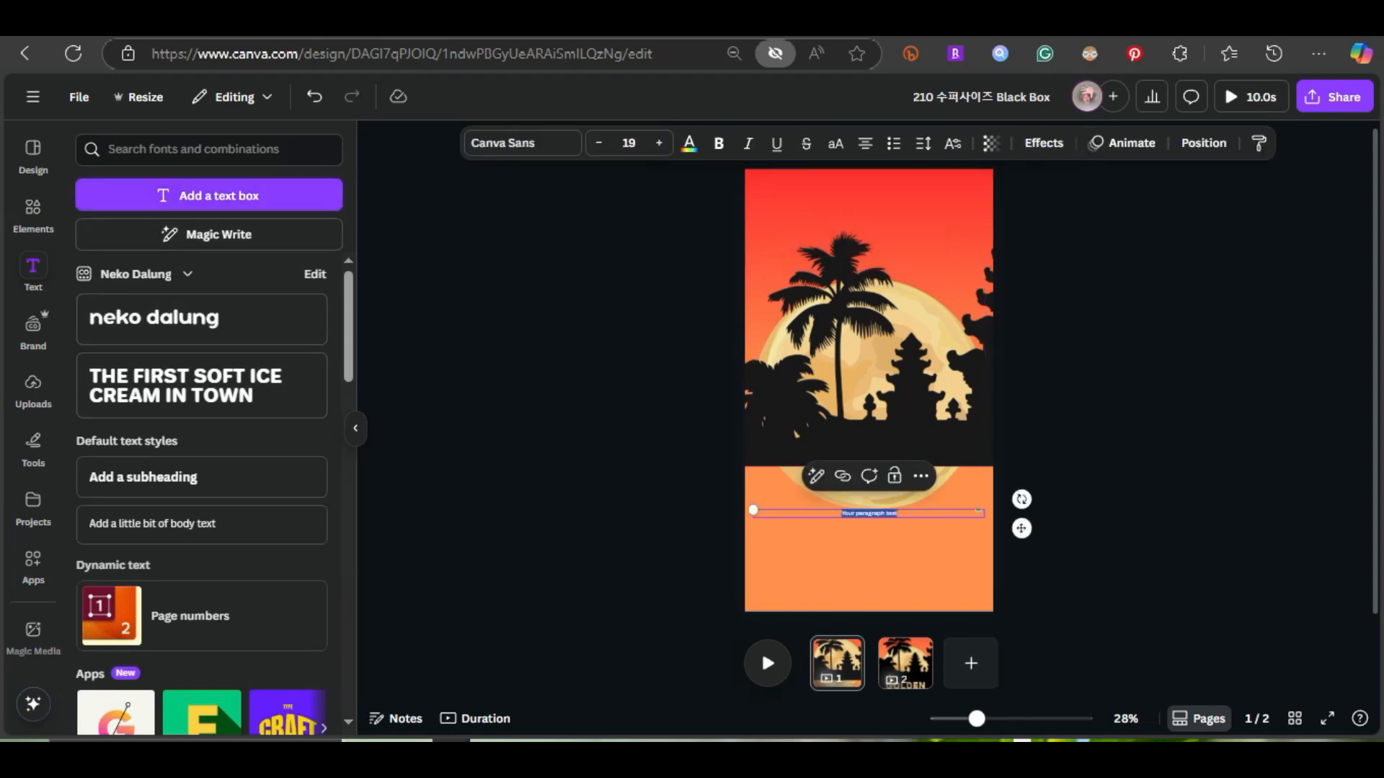
left_click_drag(984, 513, 833, 518)
scroll(834, 523, "up", 4)
scroll(851, 524, "up", 2)
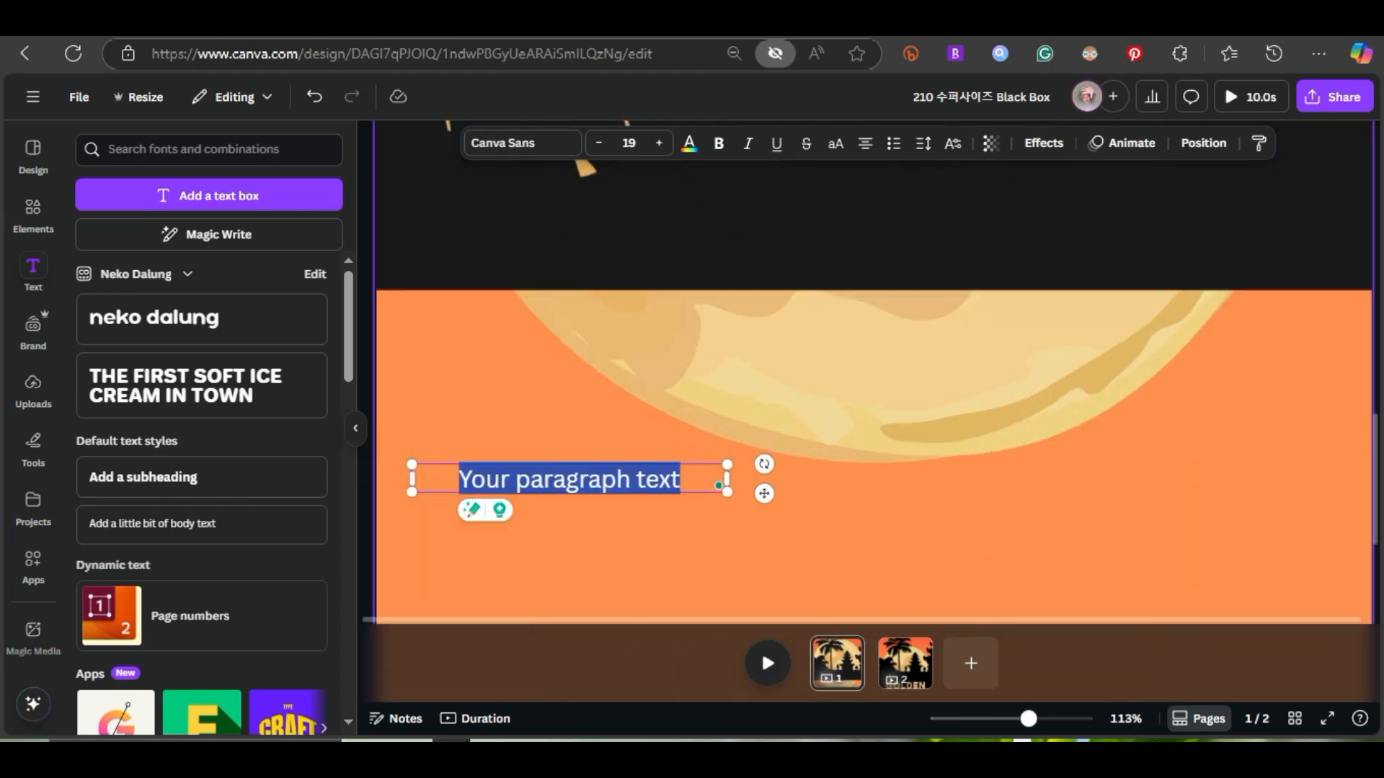
Replace the text box's placeholder text with "GOLDEN HOUR IN BALI"
left_click(682, 480)
key("ctrl+a")
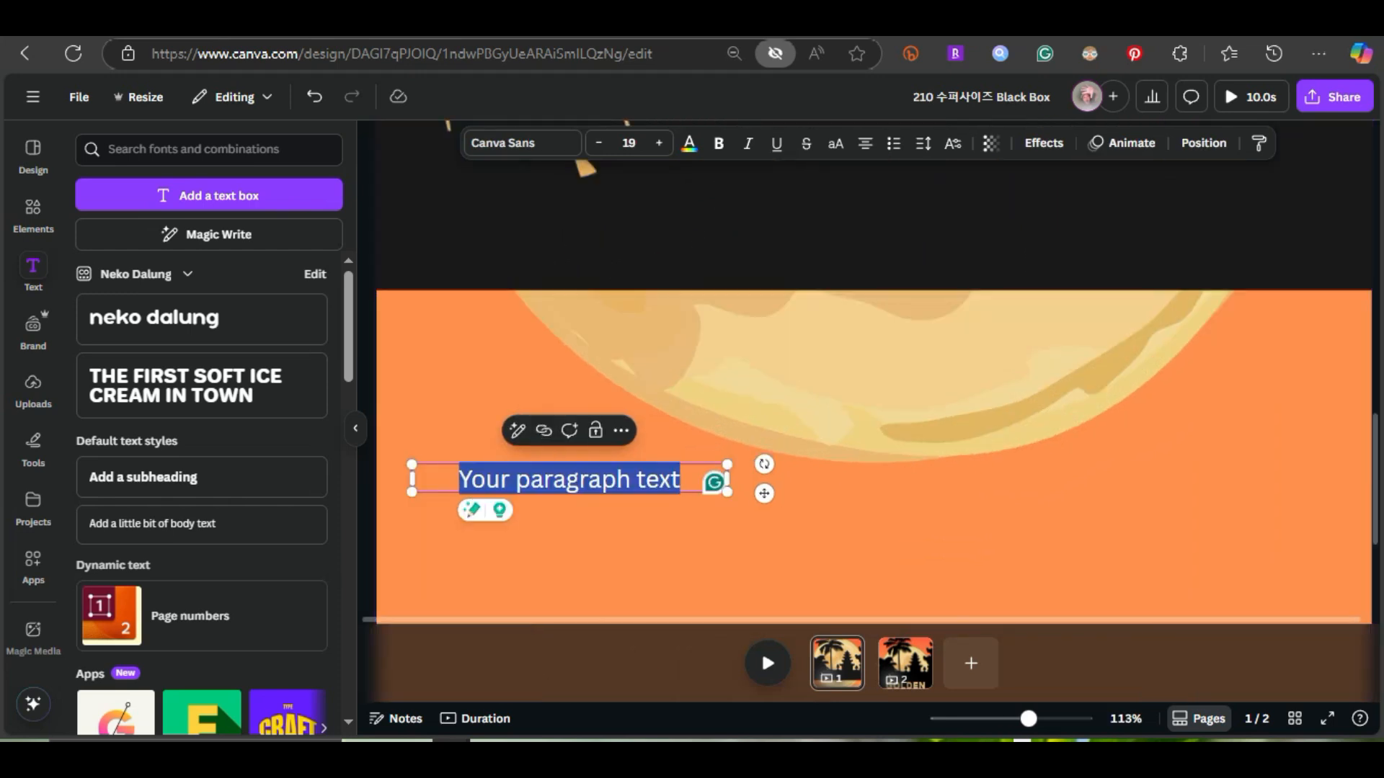
type("GOLDEN")
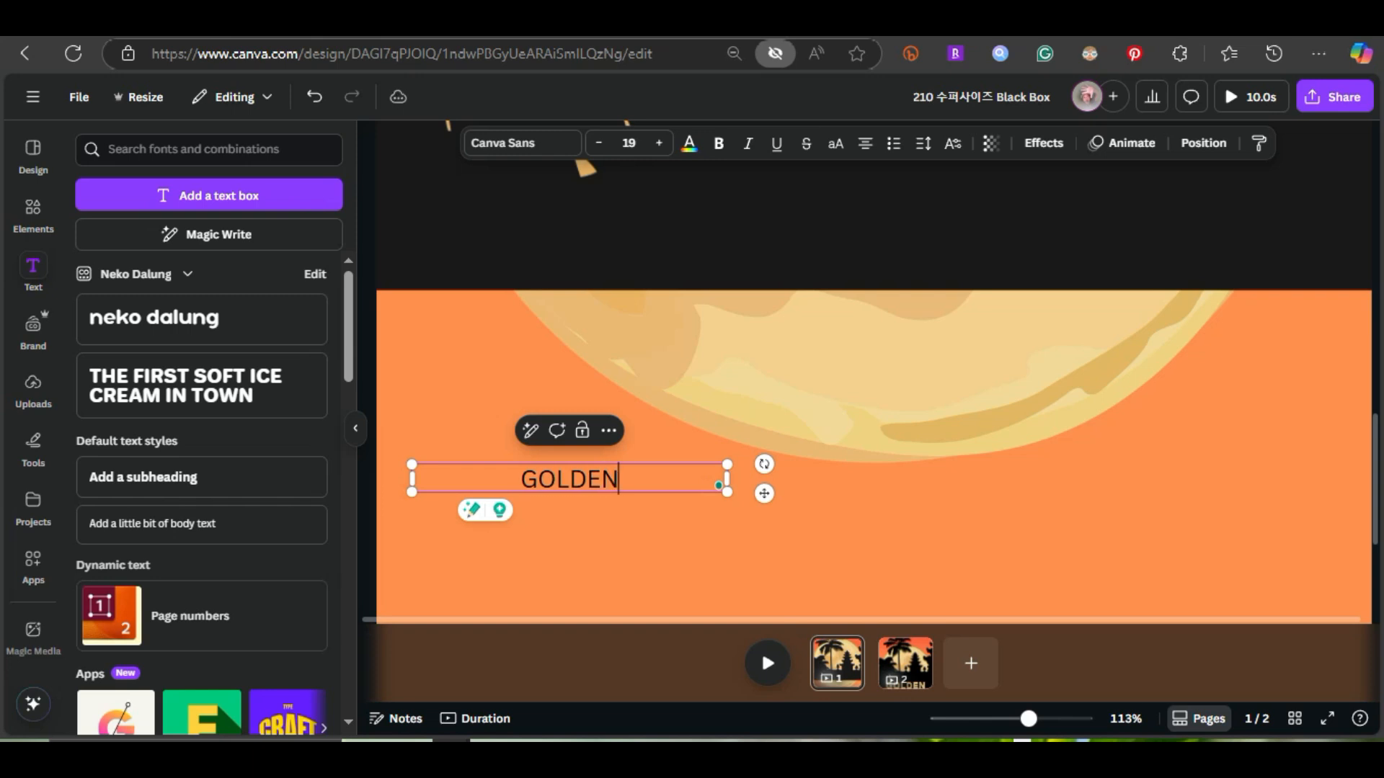
type(" HOUR IN BALI")
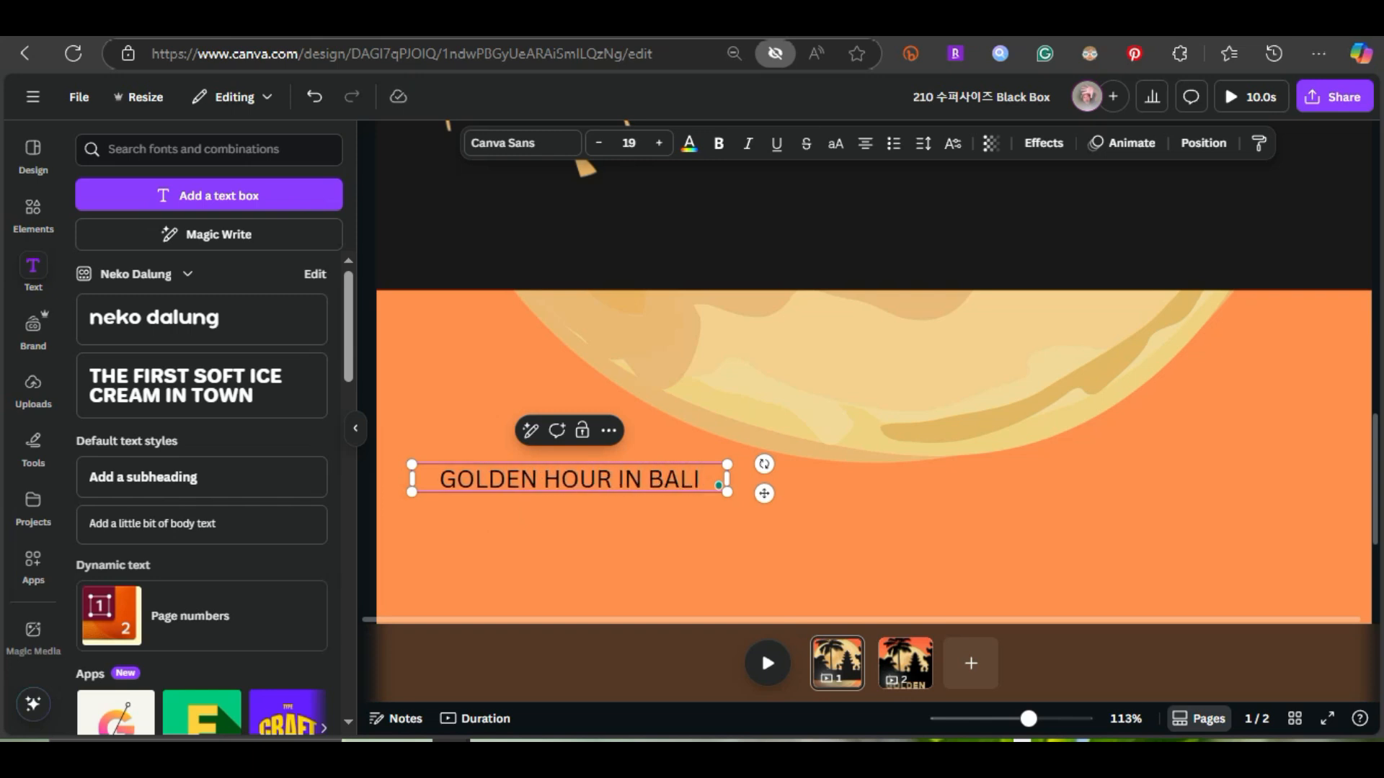
Enlarge the title text to size 74.3, wrap it onto three lines and center it below the silhouette
key("ctrl+a")
key("ctrl+minus")
key("ctrl+minus")
key("ctrl+minus")
key("ctrl+minus")
key("ctrl+minus")
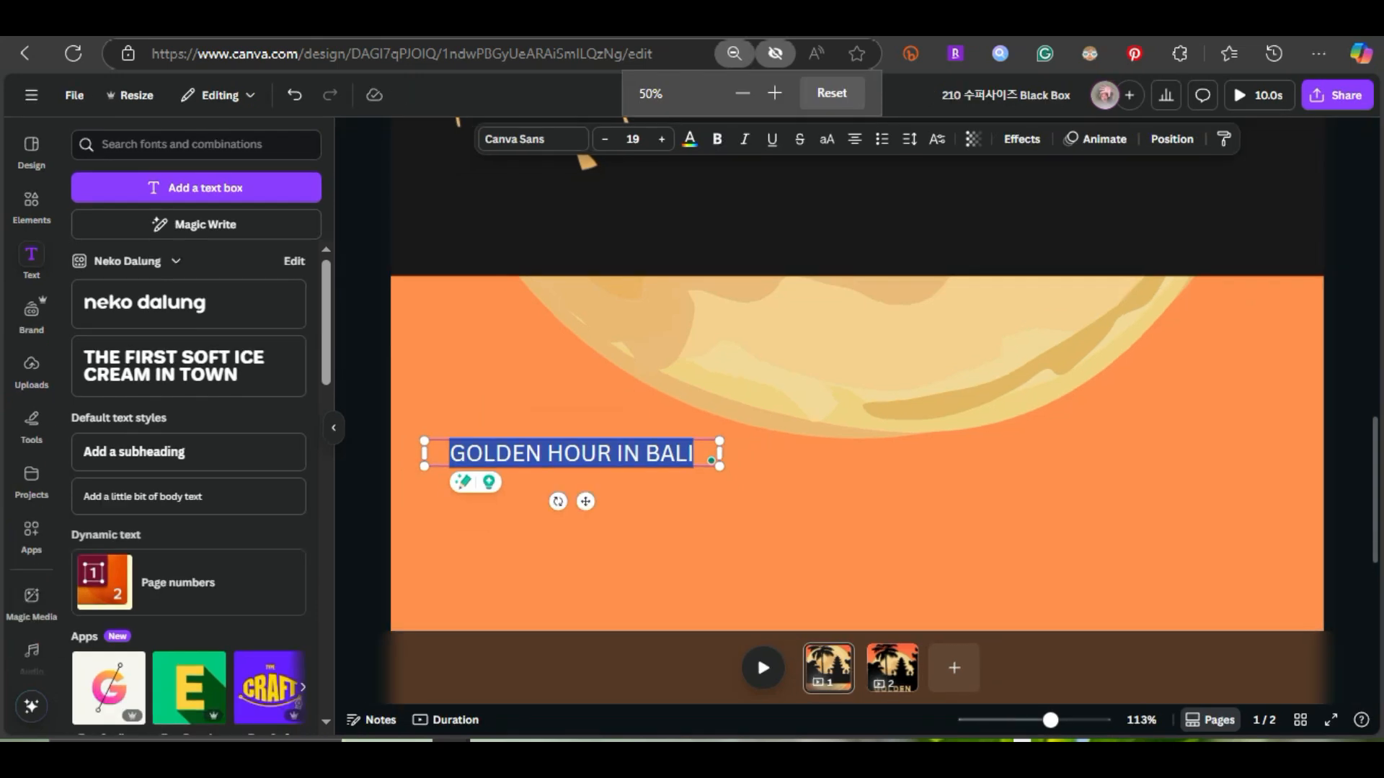
left_click_drag(711, 412, 954, 550)
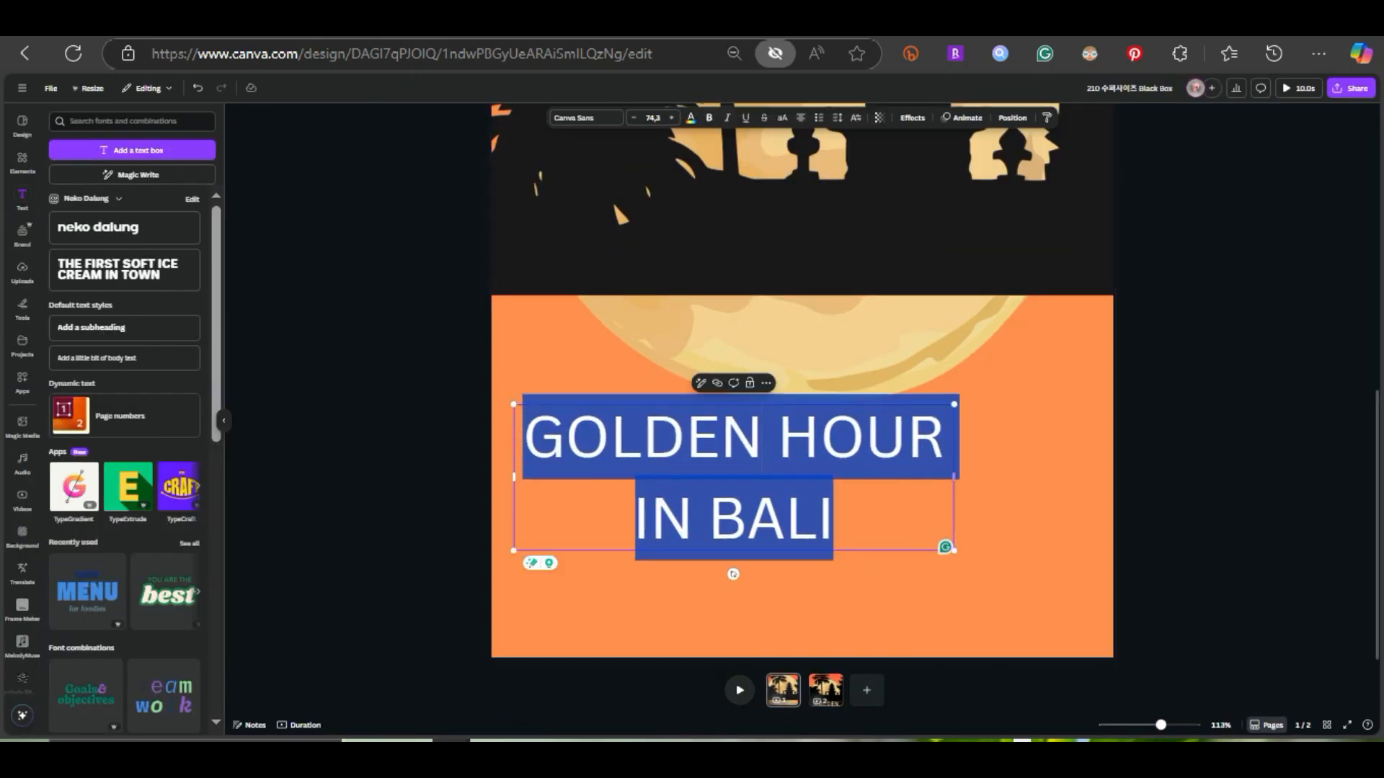
left_click_drag(954, 478, 874, 497)
scroll(874, 497, "down", 5)
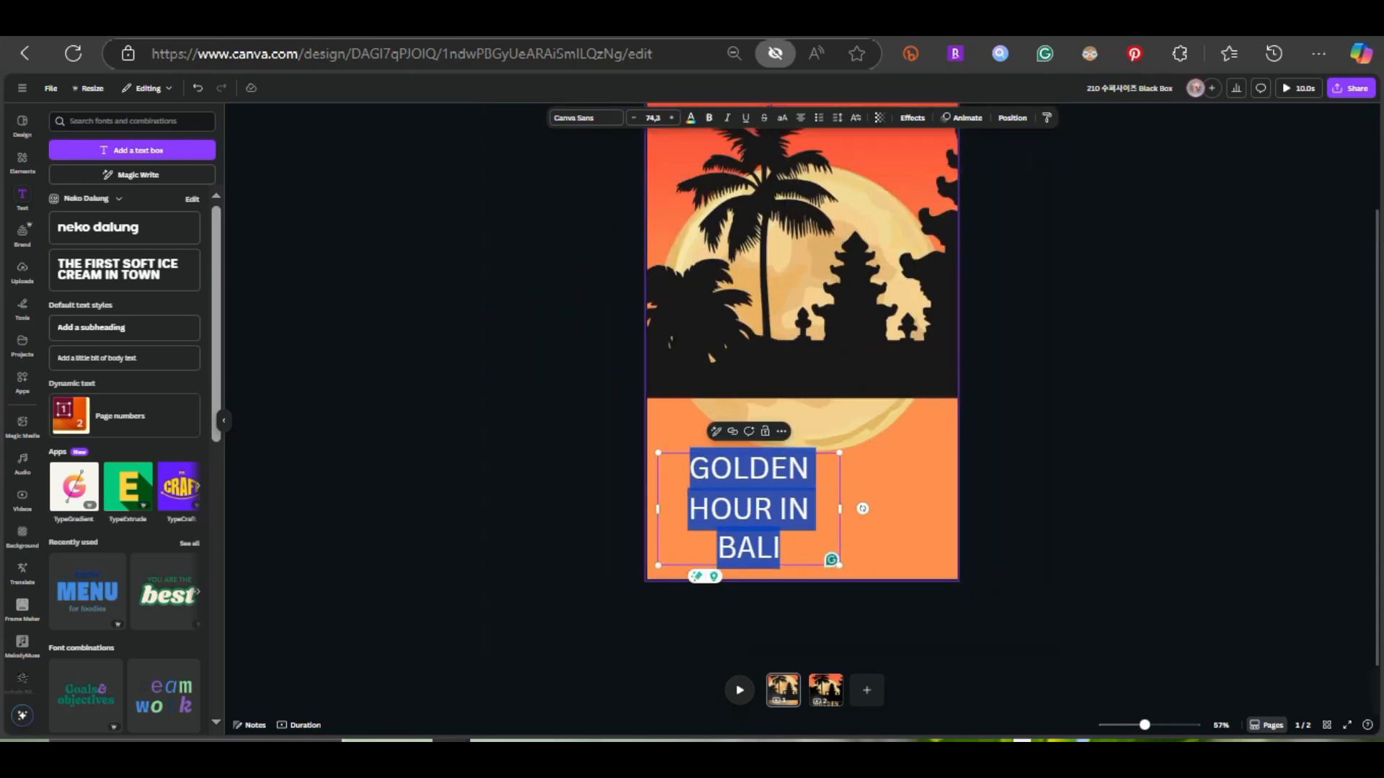
left_click(1009, 540)
left_click_drag(748, 587, 803, 537)
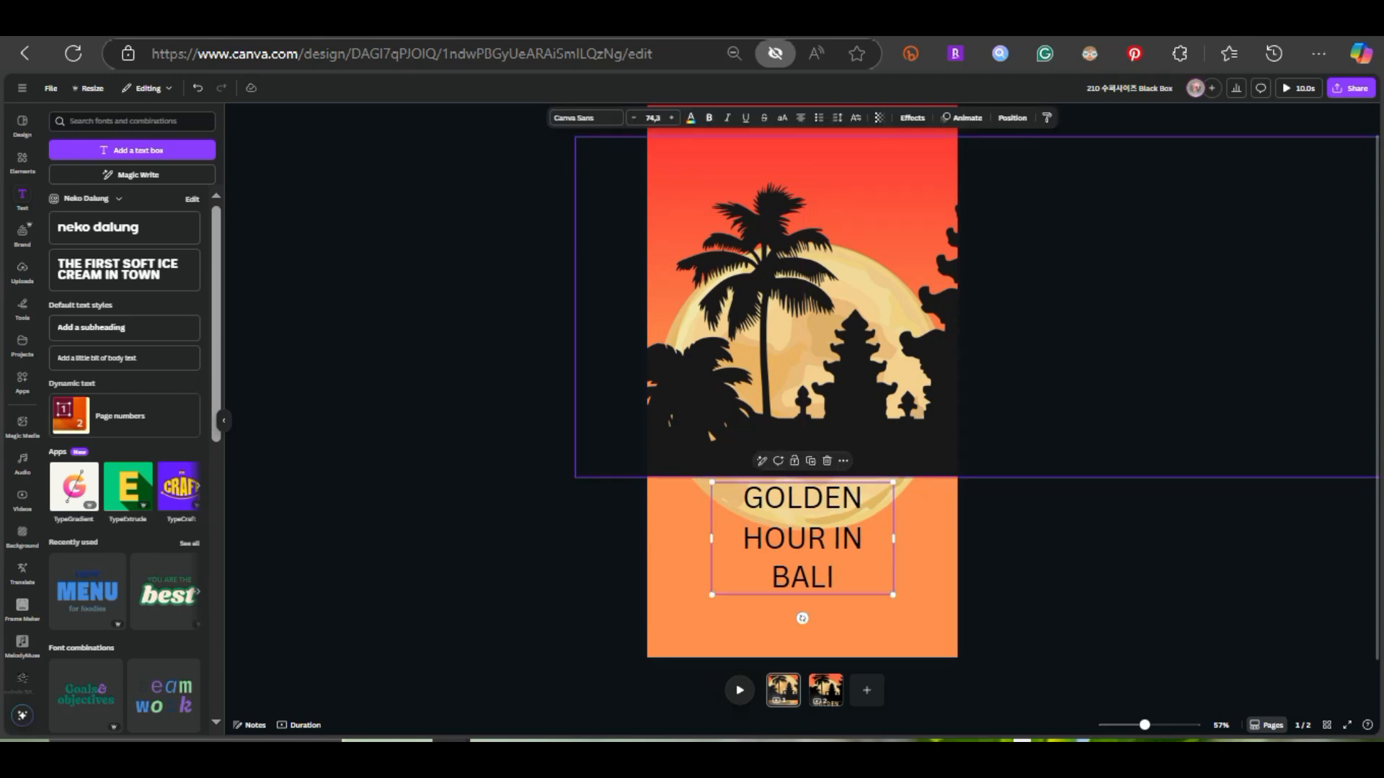
Search the fonts for 210 and set the title's font to 210 수퍼사이즈 Black Box
left_click(586, 118)
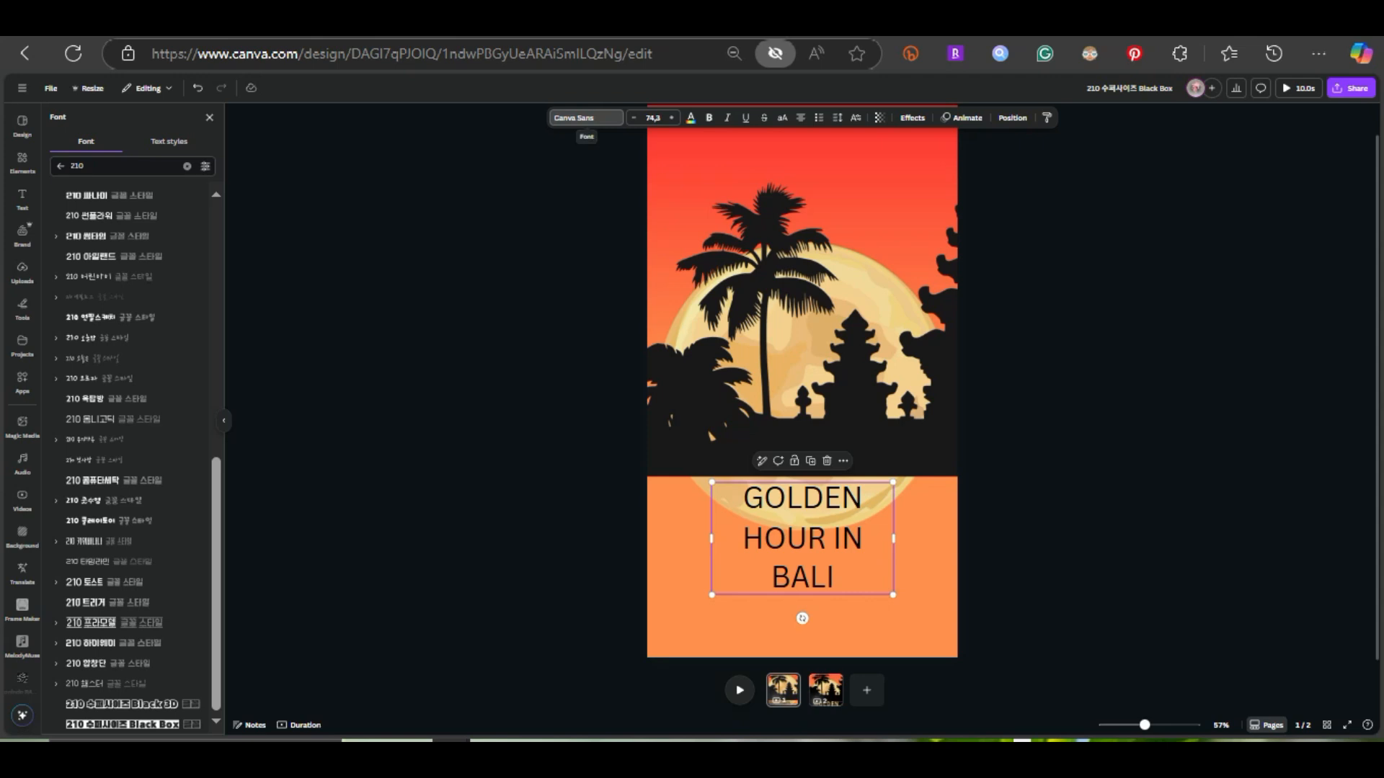
scroll(130, 330, "up", 2)
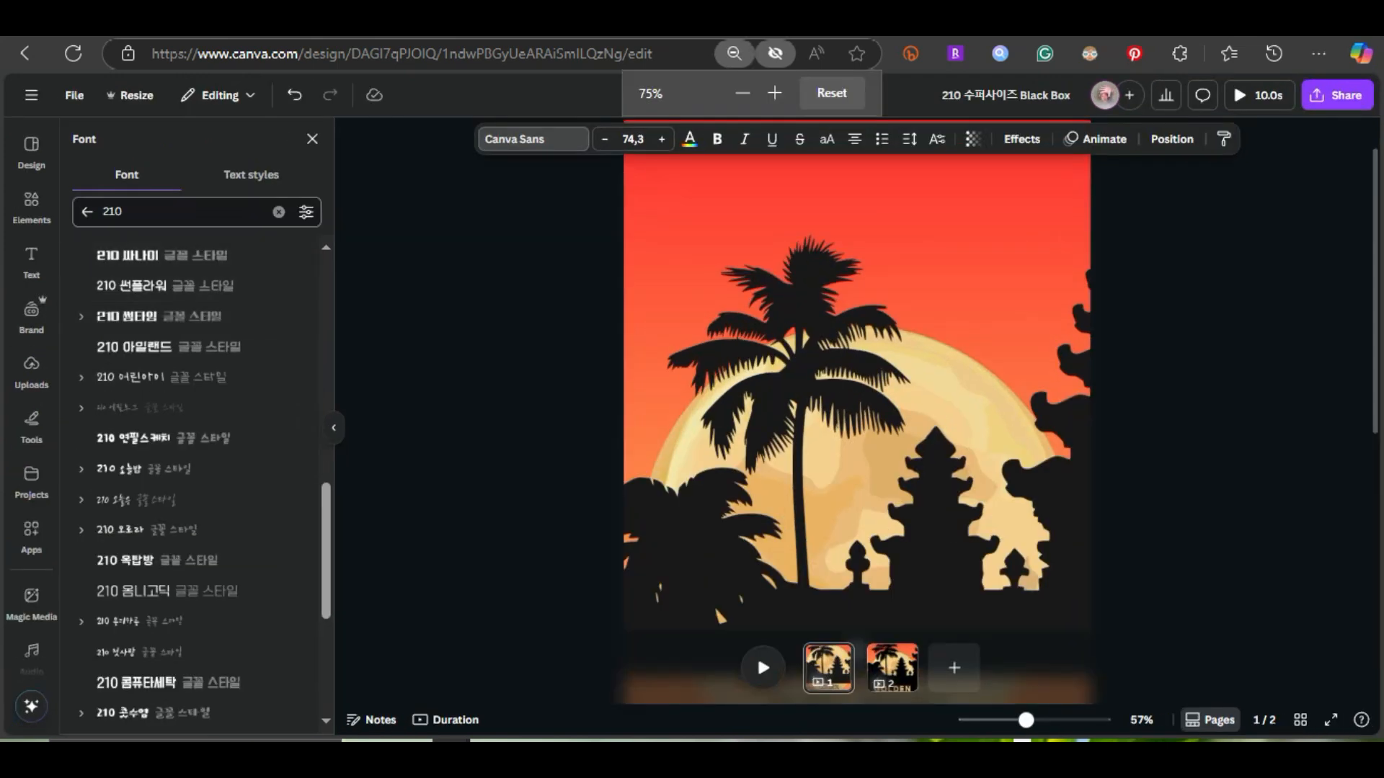
double_click(113, 211)
key("BackSpace")
type("21")
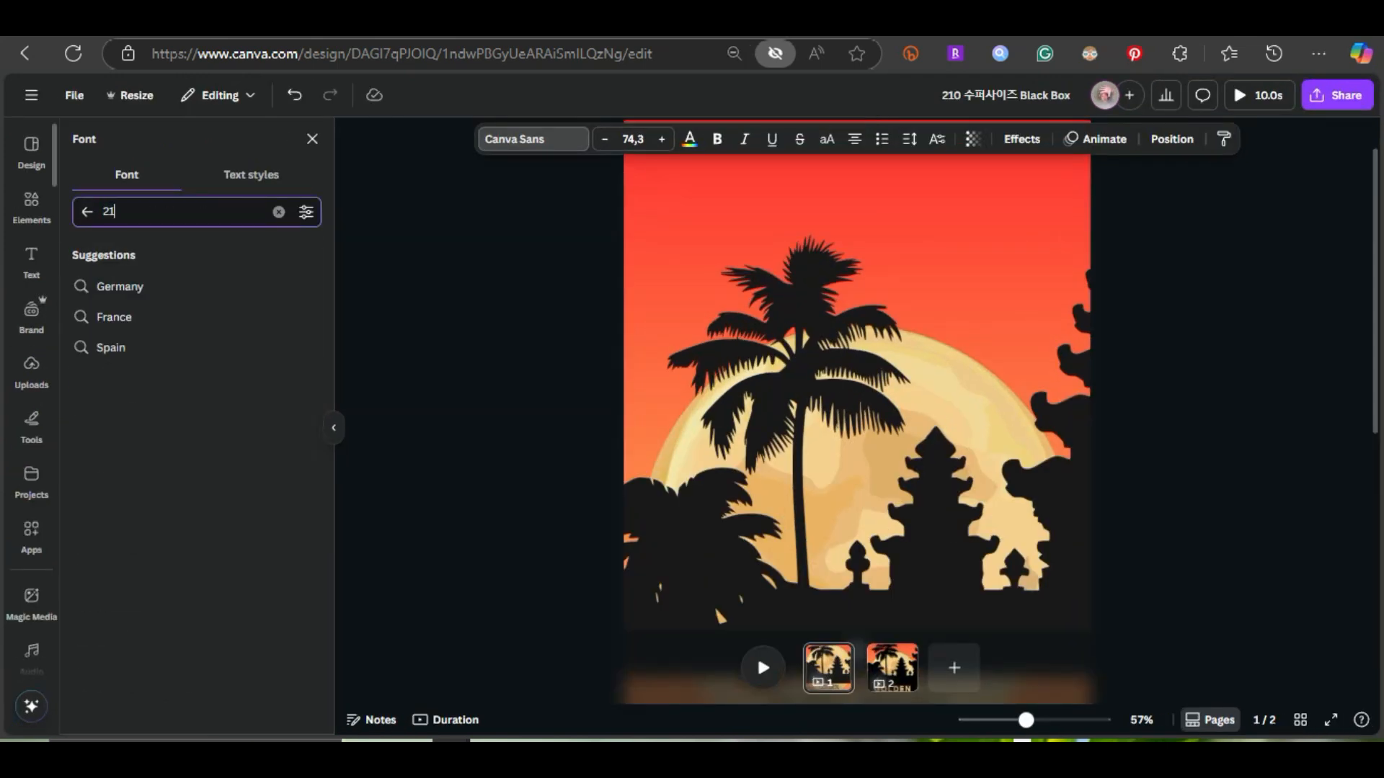
type("0")
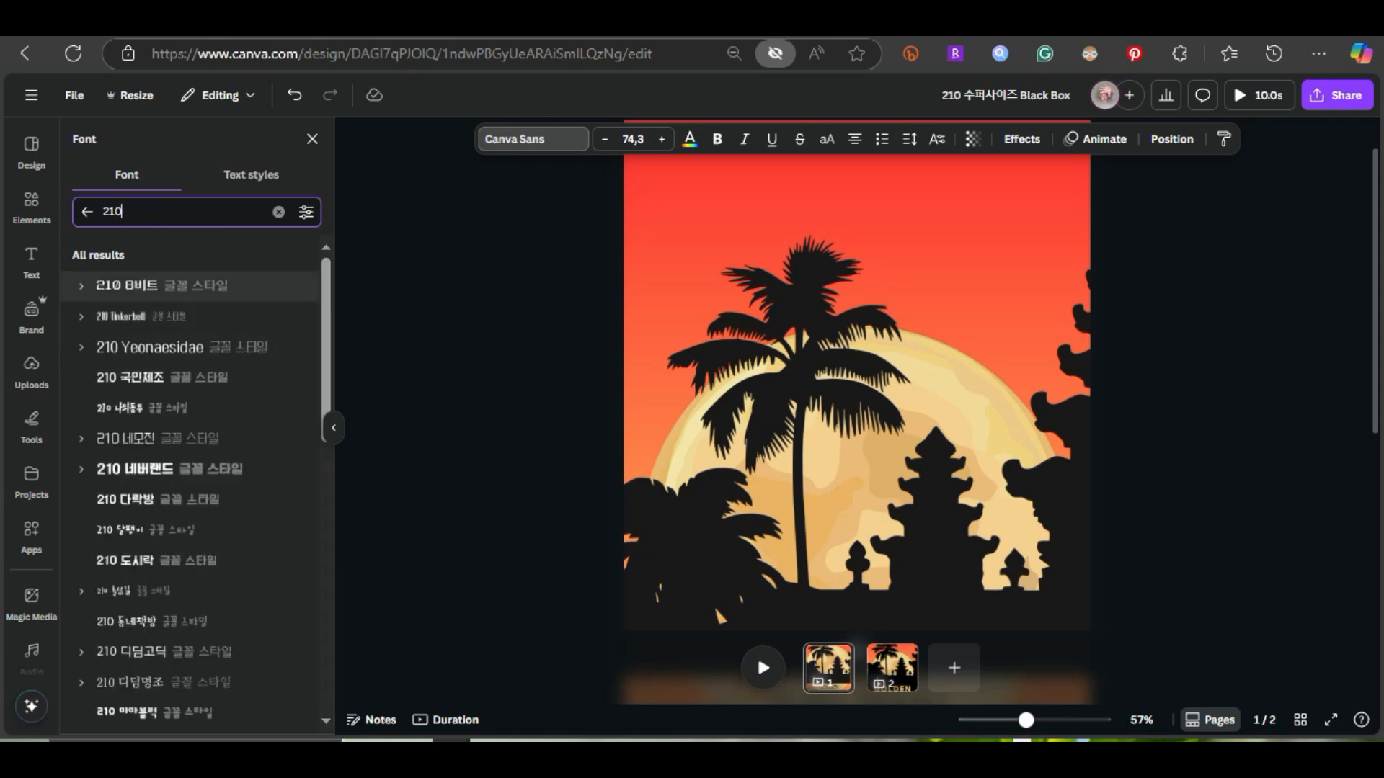
scroll(195, 348, "down", 6)
scroll(194, 352, "down", 6)
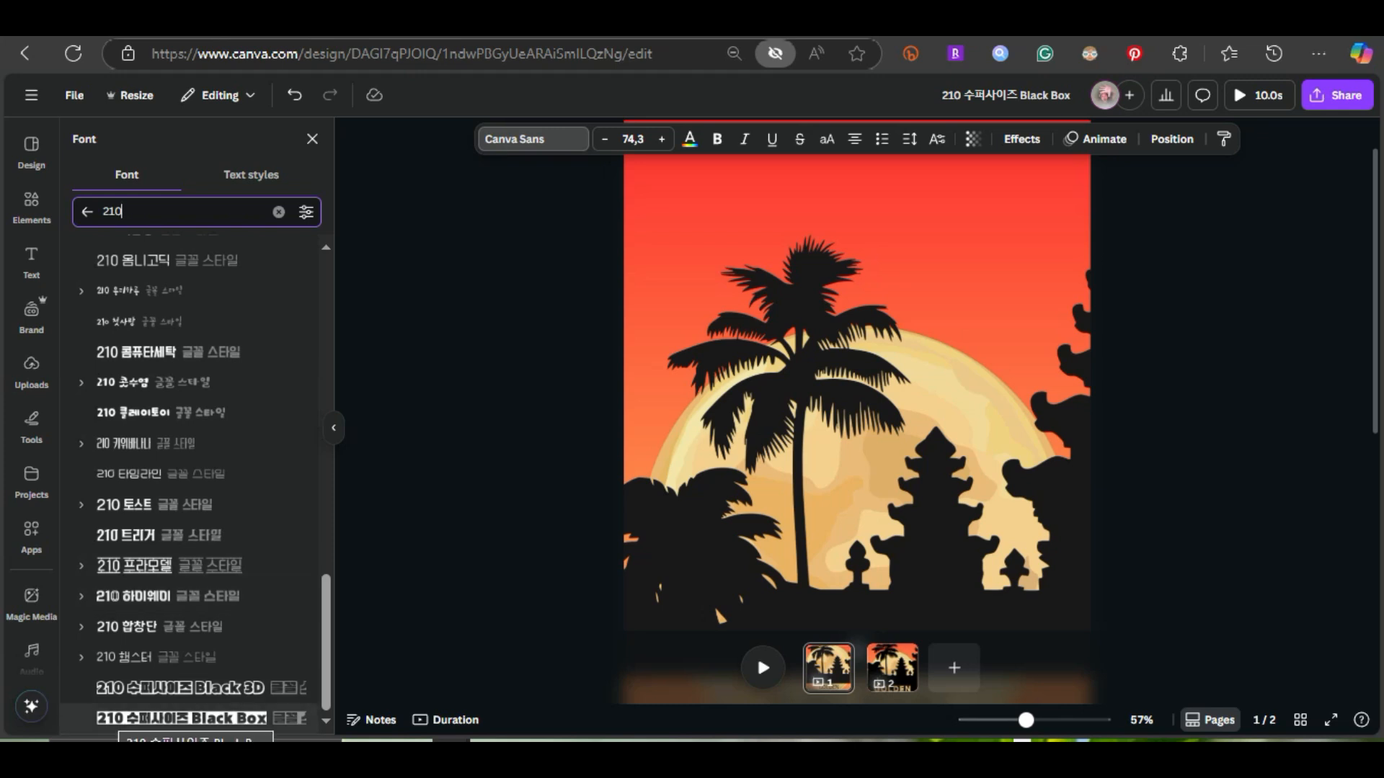
left_click(180, 717)
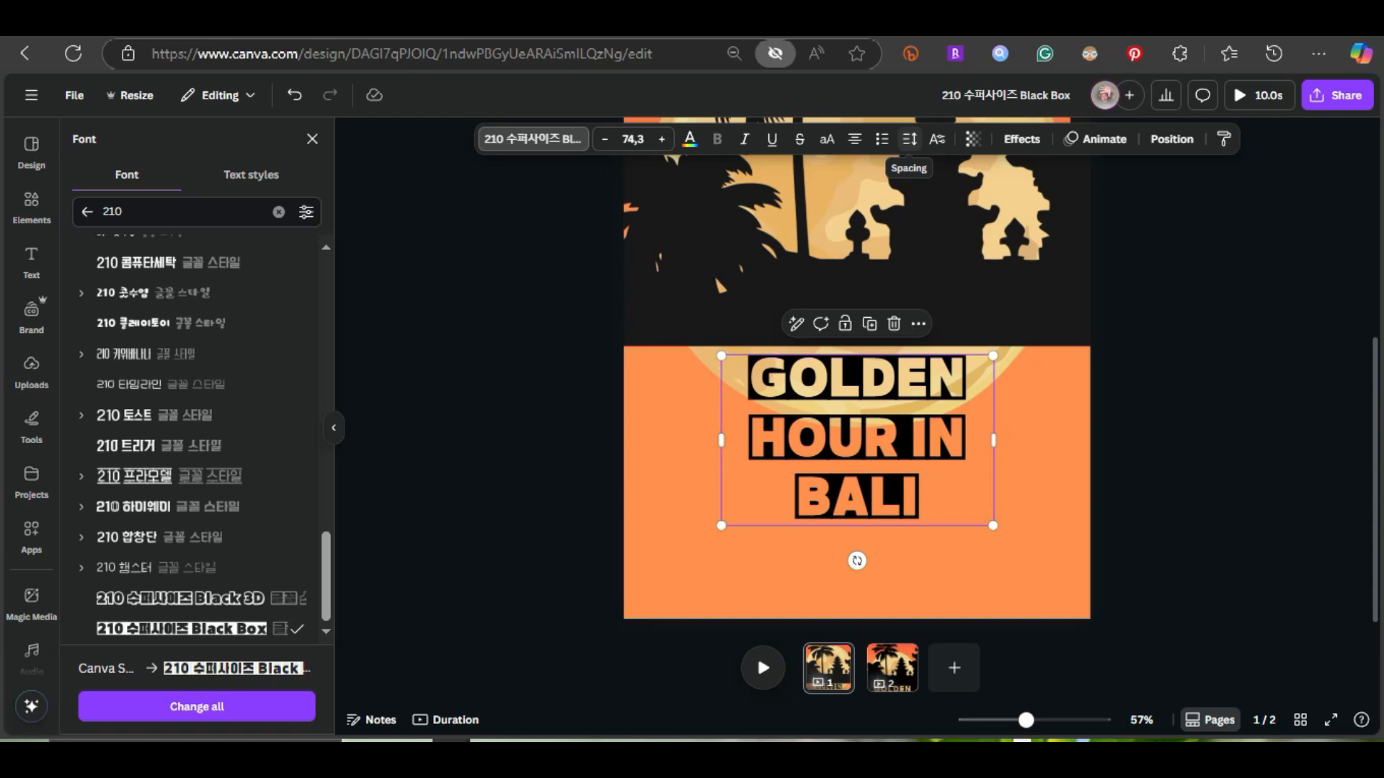
Set the title's line spacing to 1.03
left_click(909, 139)
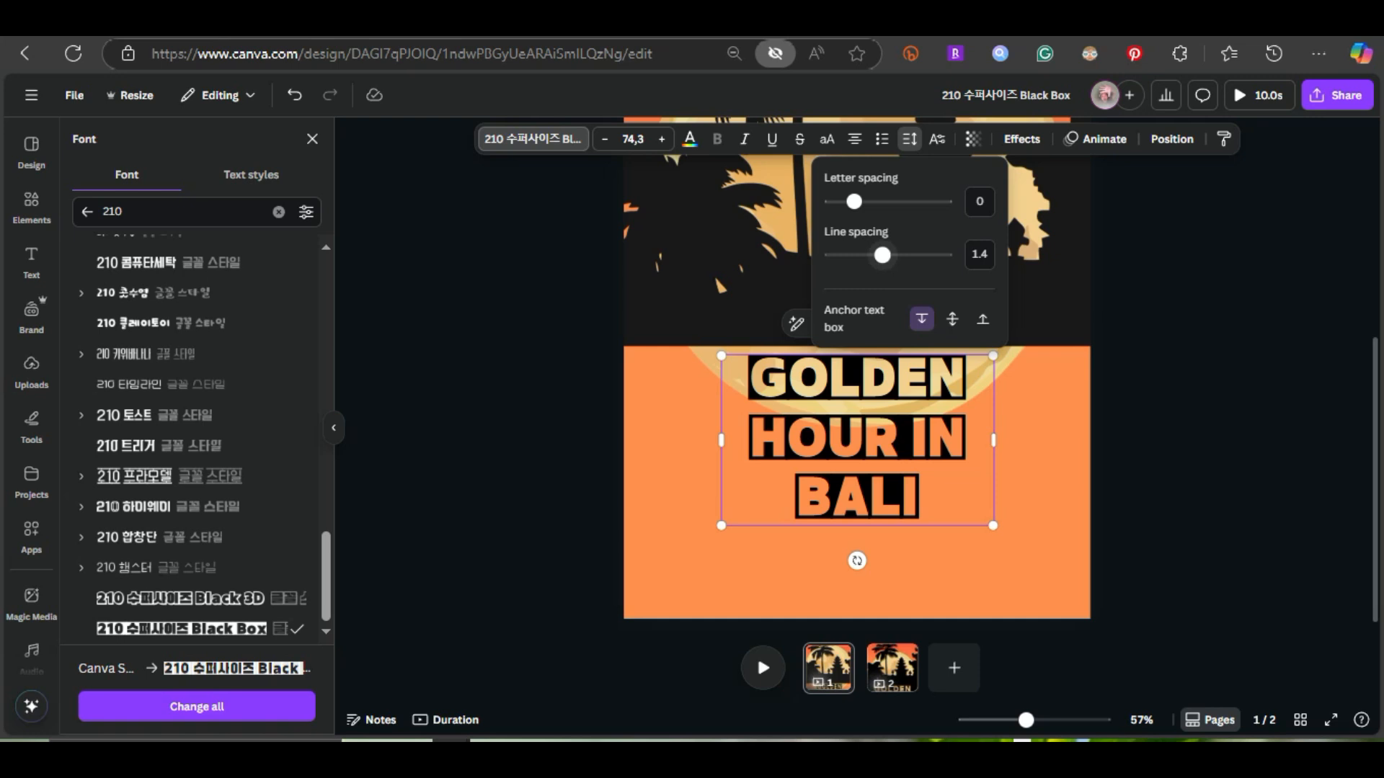
left_click_drag(882, 255, 861, 255)
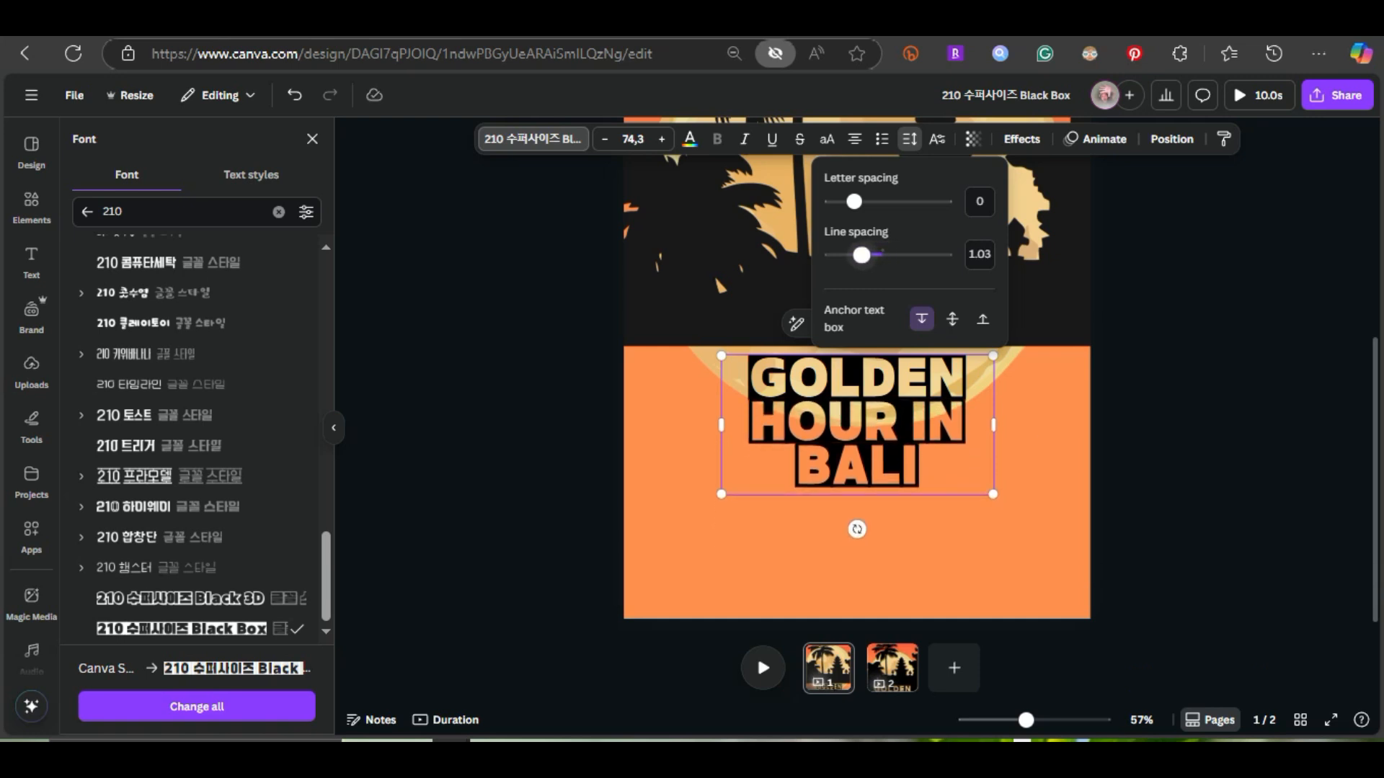
left_click(909, 139)
Enlarge the title to size 107 and position it centered directly against the silhouette's lower edge
left_click_drag(993, 494, 1111, 555)
left_click_drag(915, 454, 856, 447)
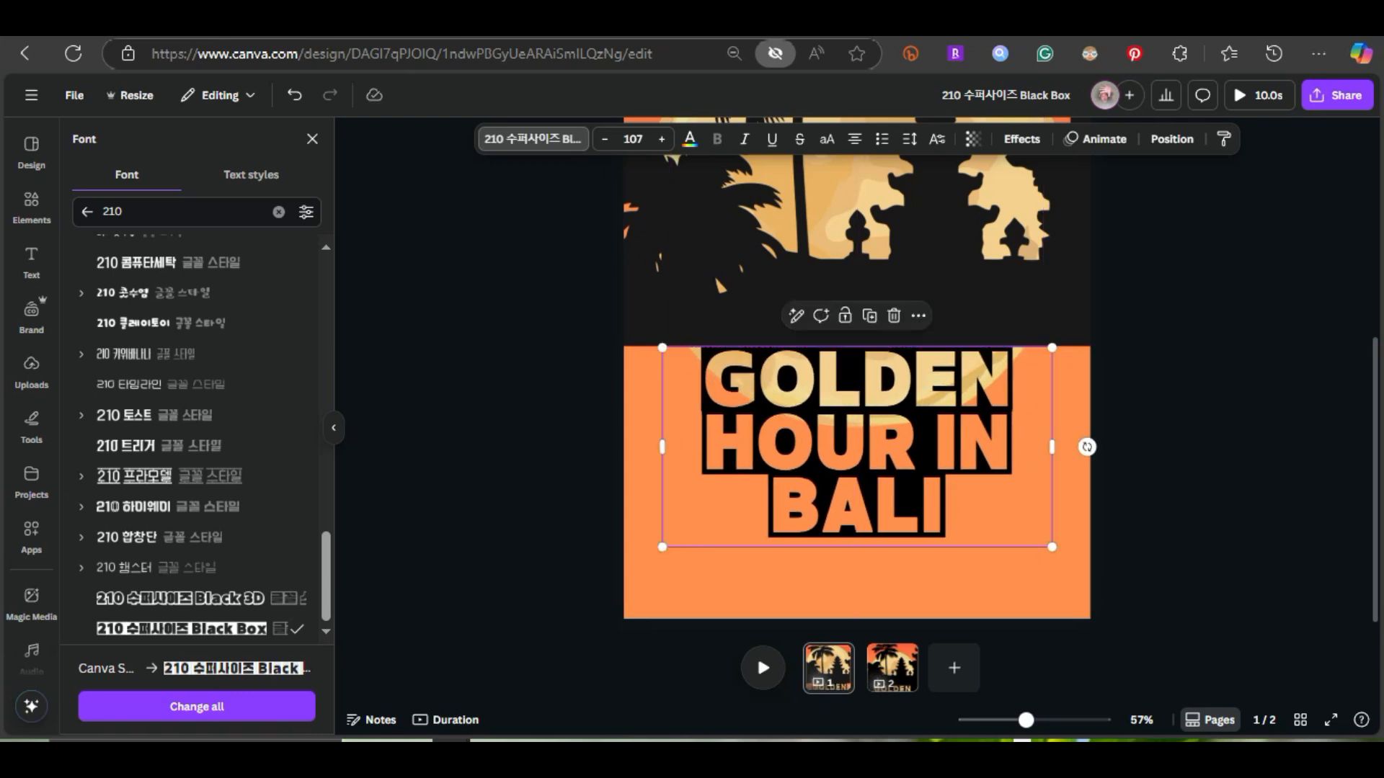
left_click(312, 139)
scroll(857, 375, "up", 5)
scroll(856, 375, "down", 5)
key("Escape")
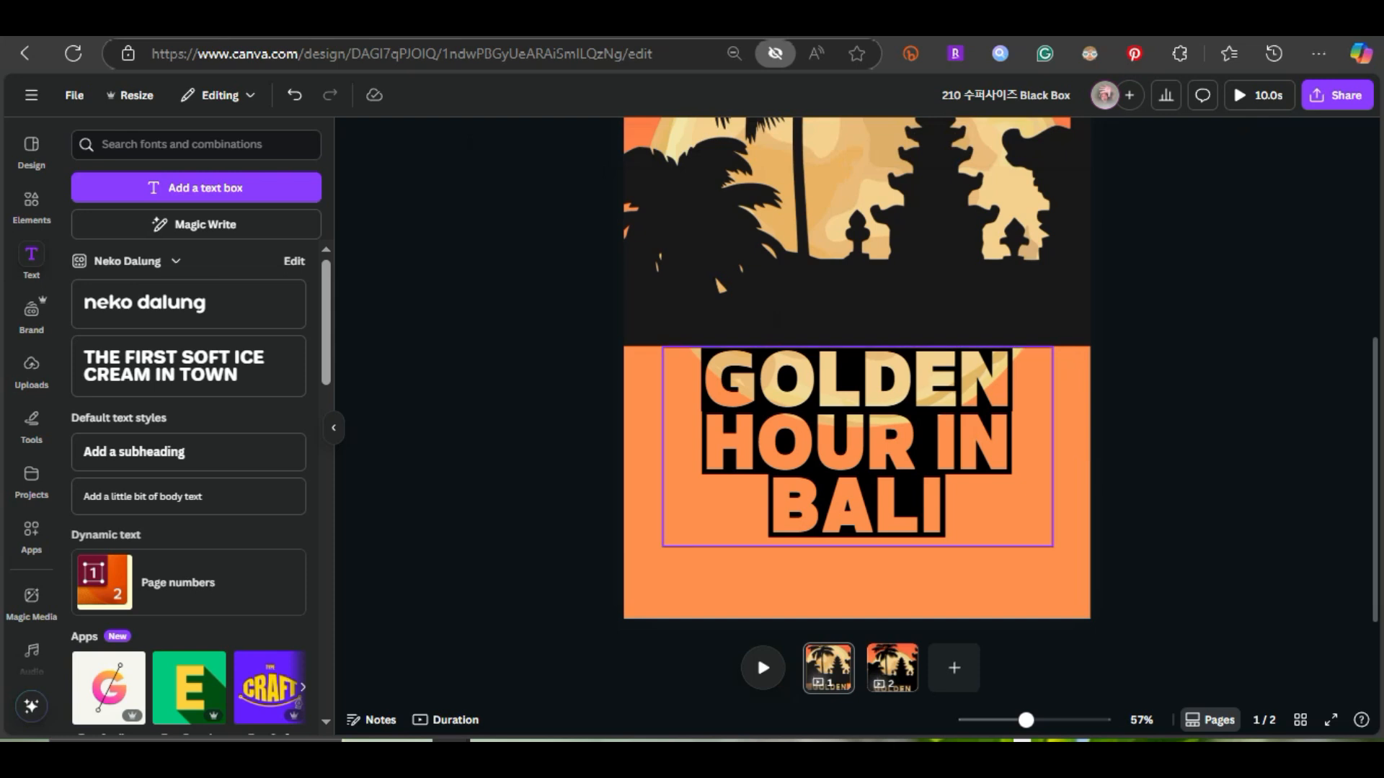
scroll(856, 374, "up", 2)
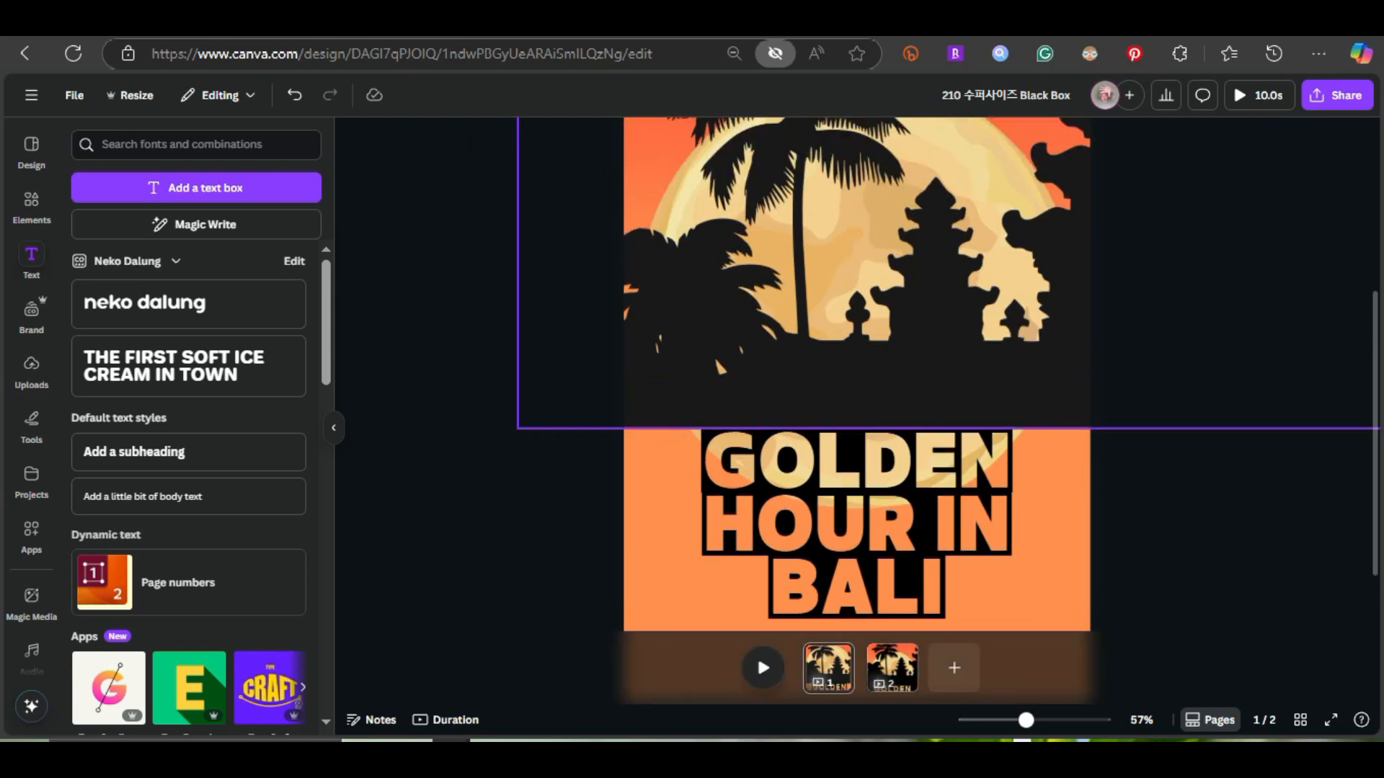
left_click(856, 528)
key("Up")
key("Up")
key("Up")
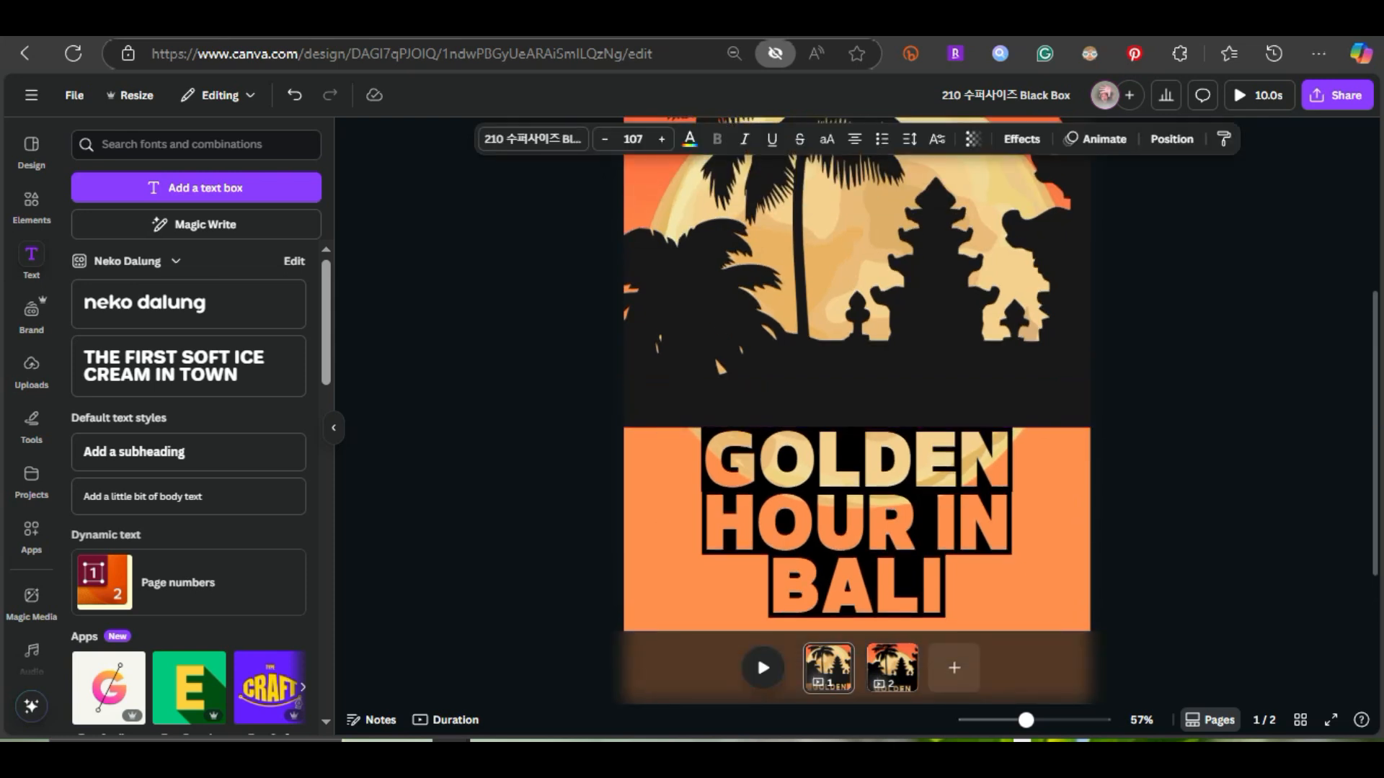
Recolor the temple and palm silhouette to black
key("Tab")
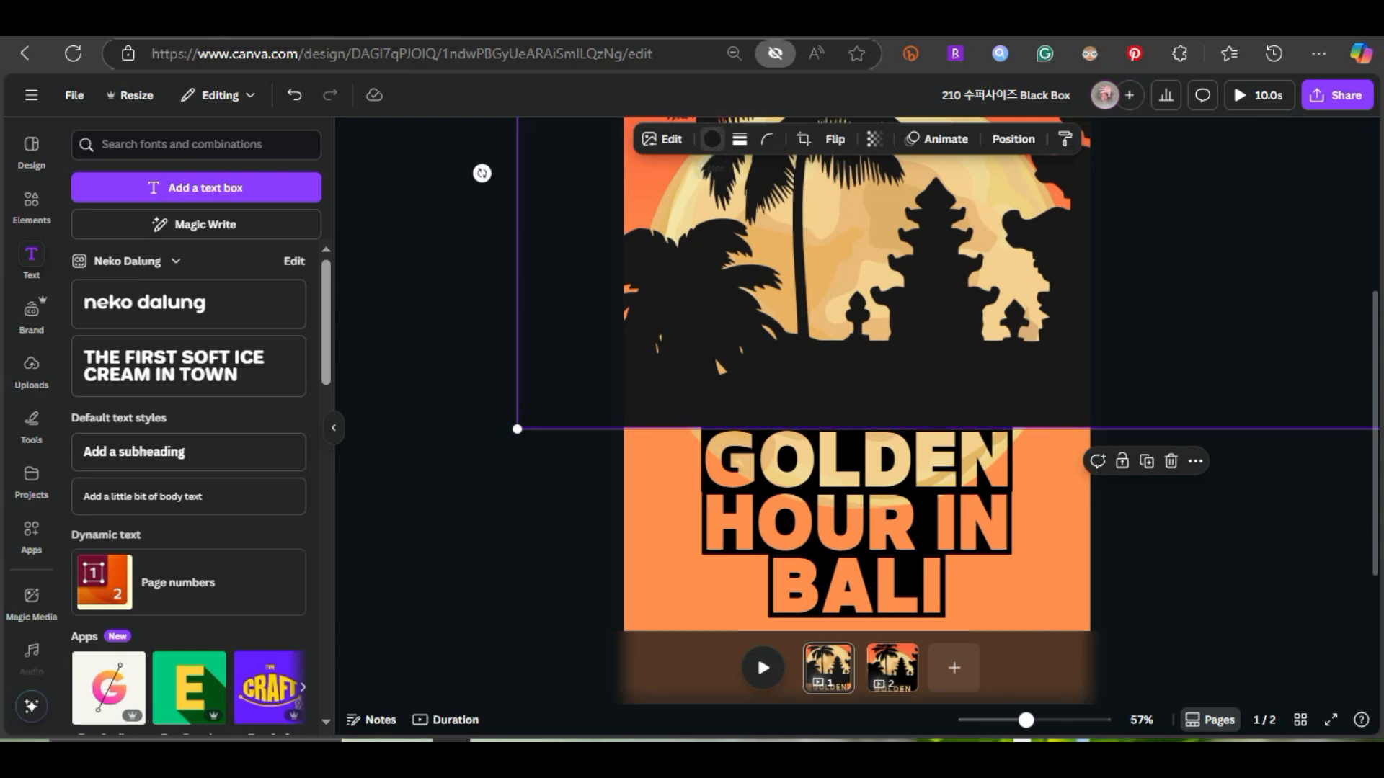
left_click(711, 139)
left_click(90, 469)
left_click(712, 139)
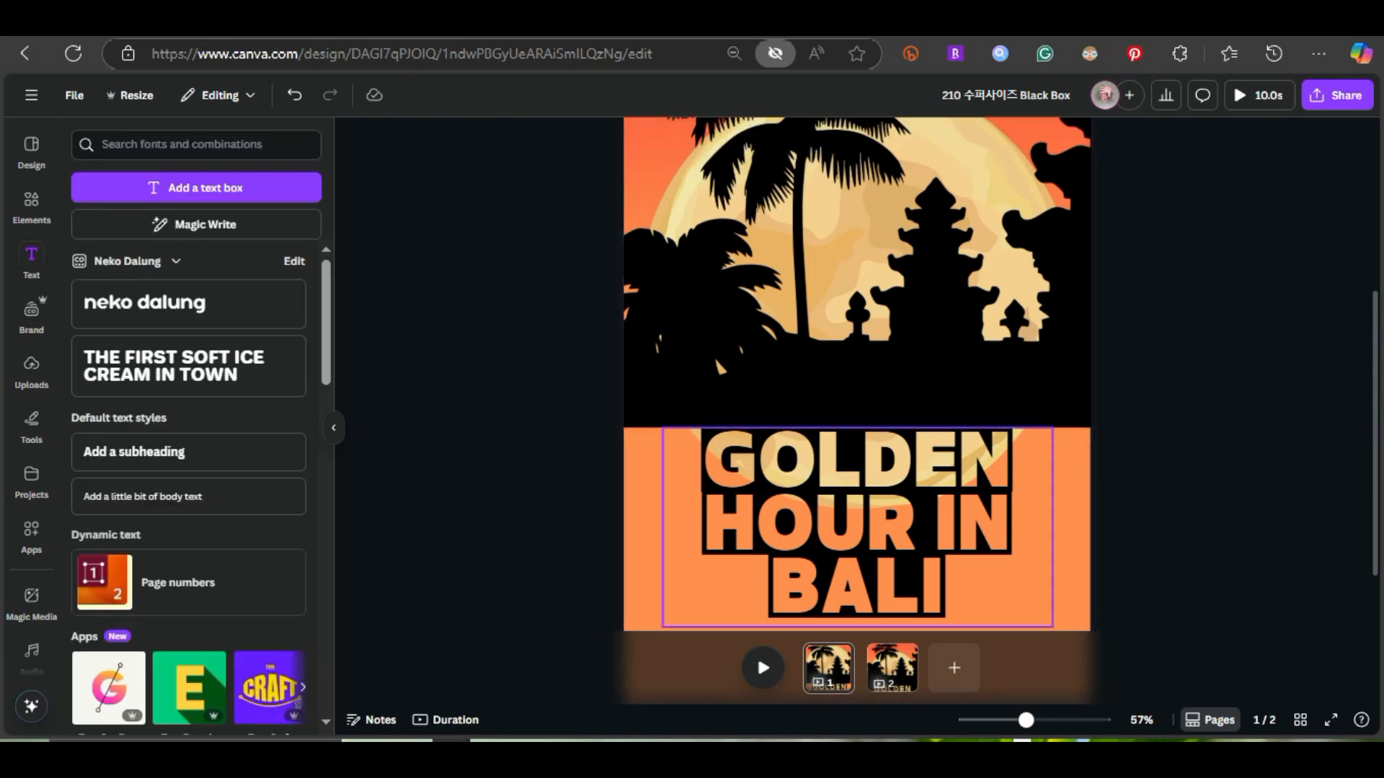
Align the title box with the page's vertical center line and the silhouette's lower edge
scroll(856, 487, "down", 1)
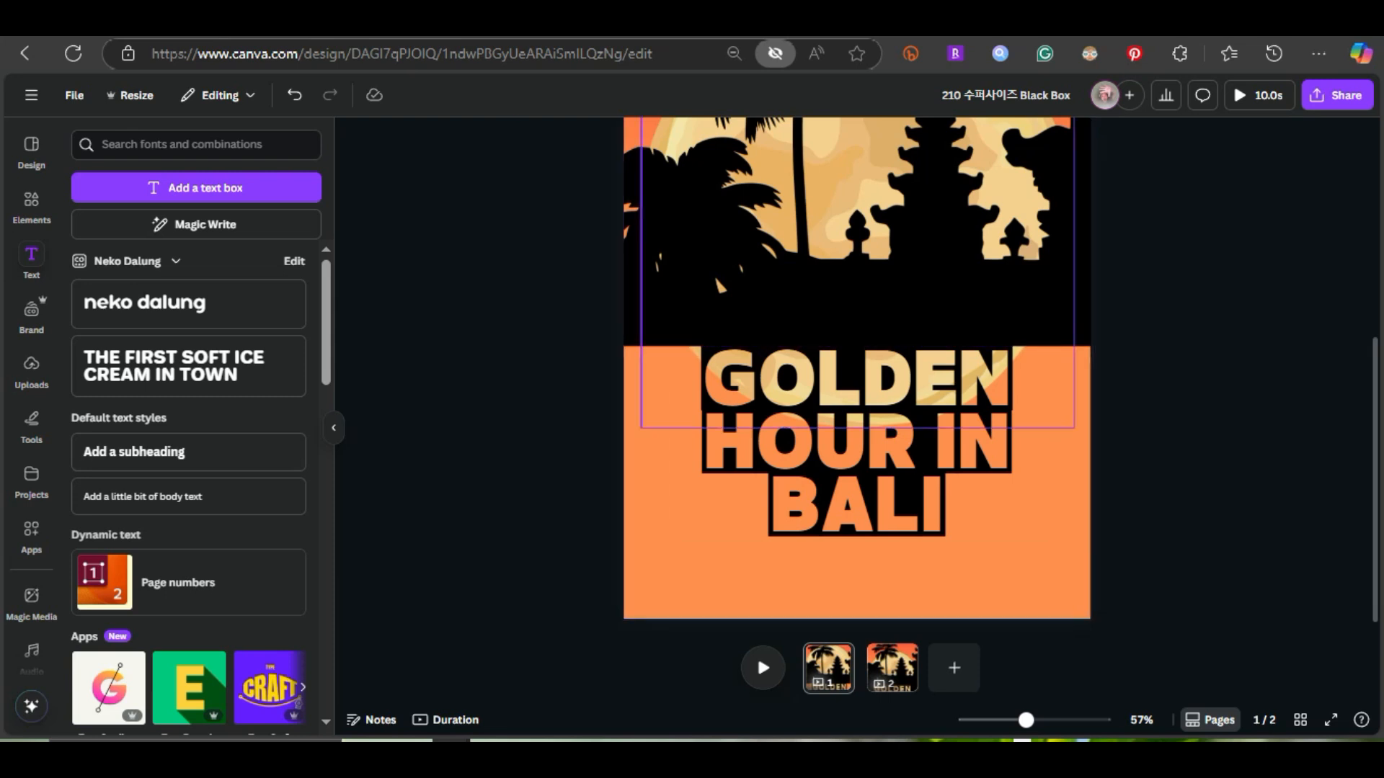
mouse_move(857, 445)
left_mouse_down()
mouse_move(866, 428)
mouse_move(828, 278)
mouse_move(911, 448)
mouse_move(828, 432)
mouse_move(857, 465)
mouse_move(834, 281)
mouse_move(888, 214)
mouse_move(886, 370)
mouse_move(858, 299)
mouse_move(888, 426)
mouse_move(866, 445)
left_mouse_up()
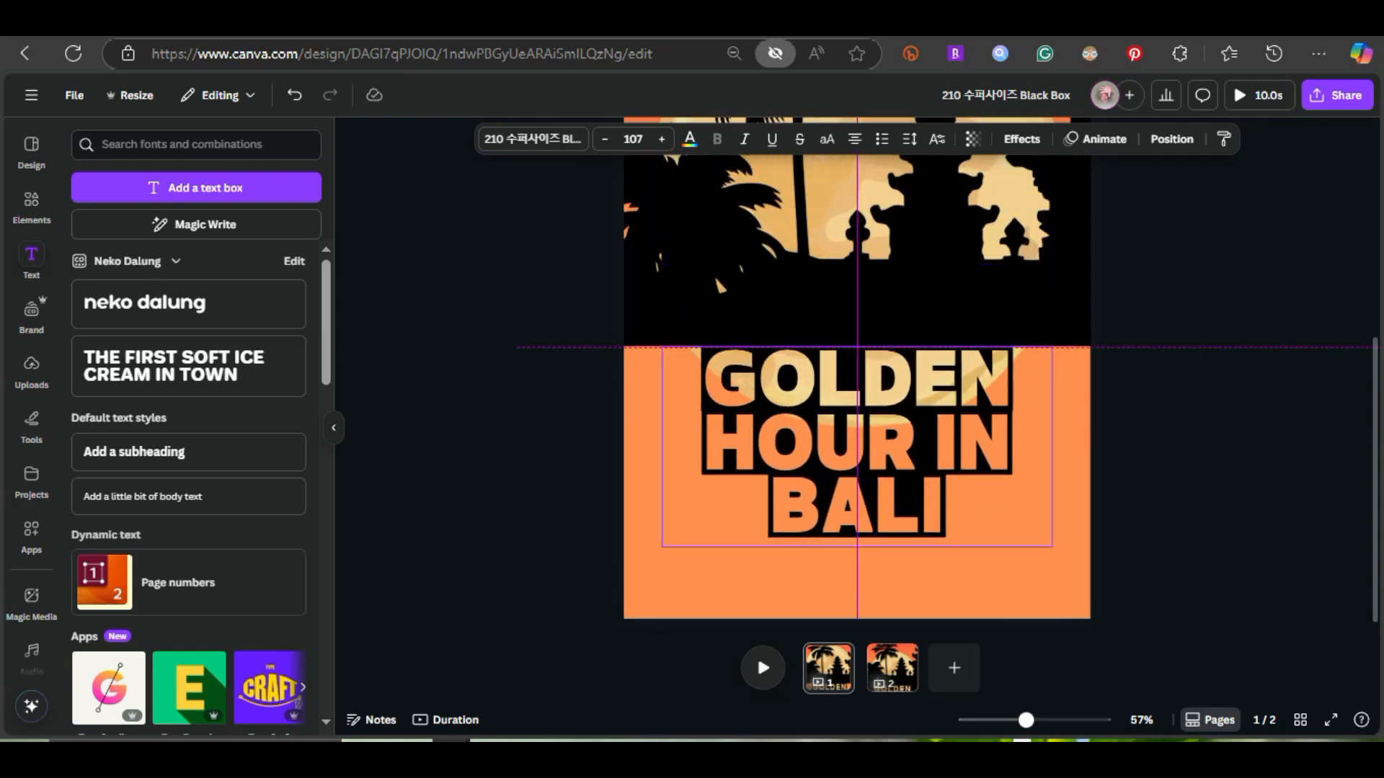
left_click_drag(865, 446, 865, 445)
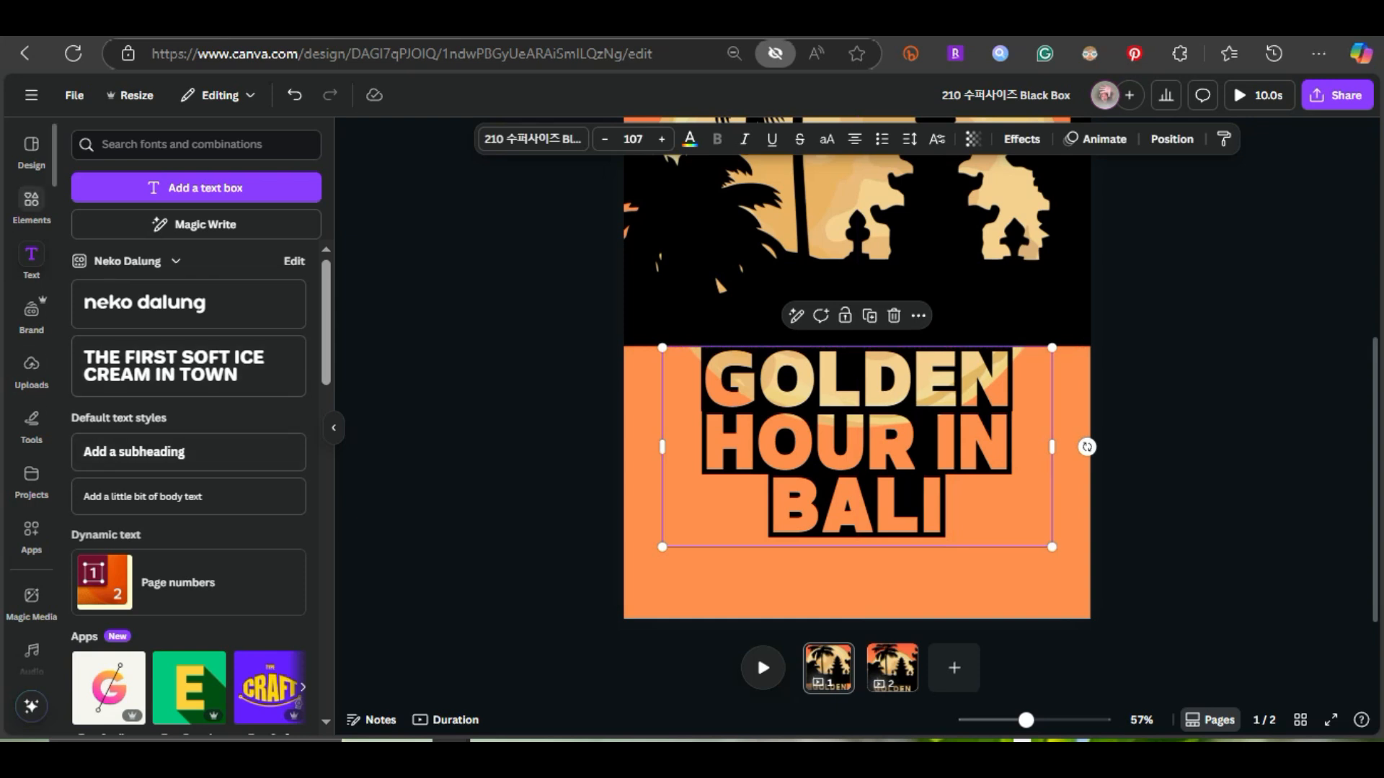
Add a black square beside the word GOLDEN and stretch it past the page's lower edge to cover the orange left of the title
left_click(31, 206)
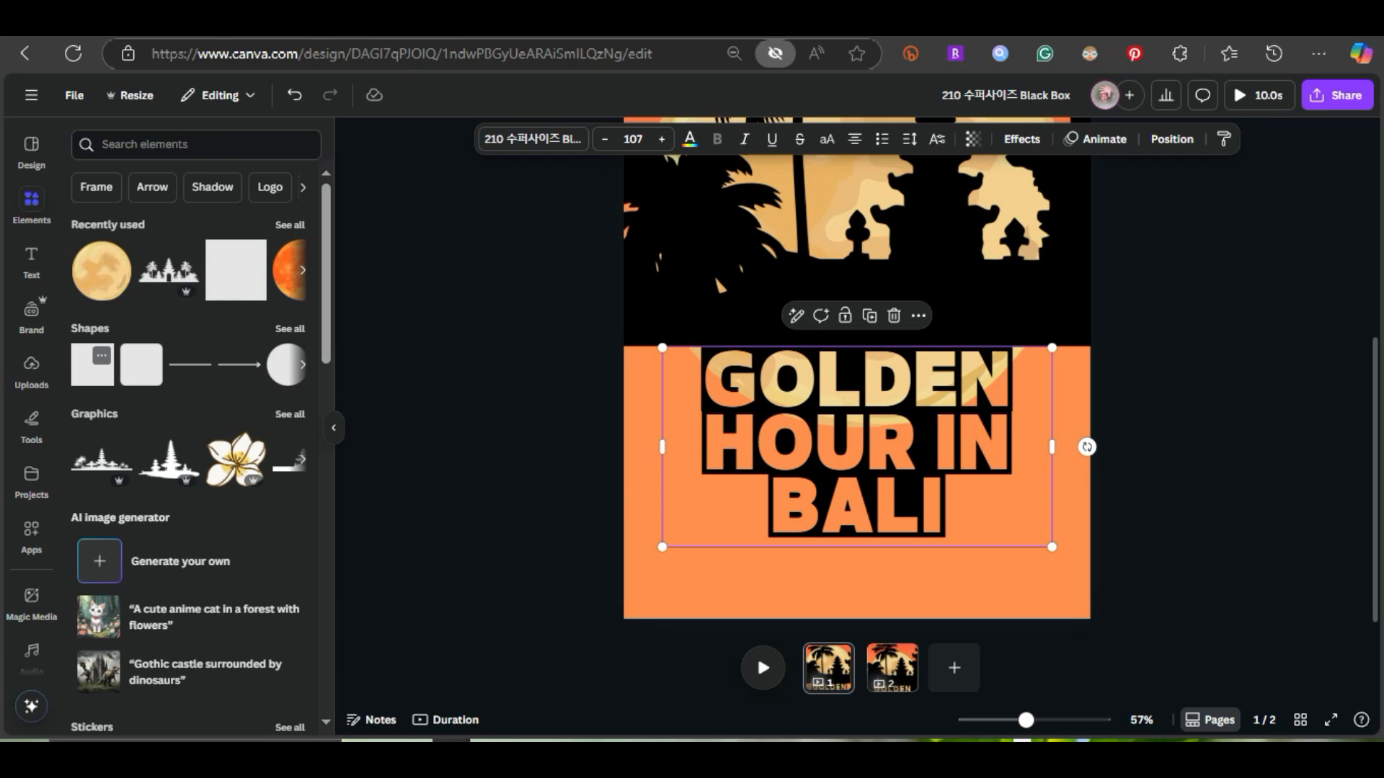
left_click(92, 364)
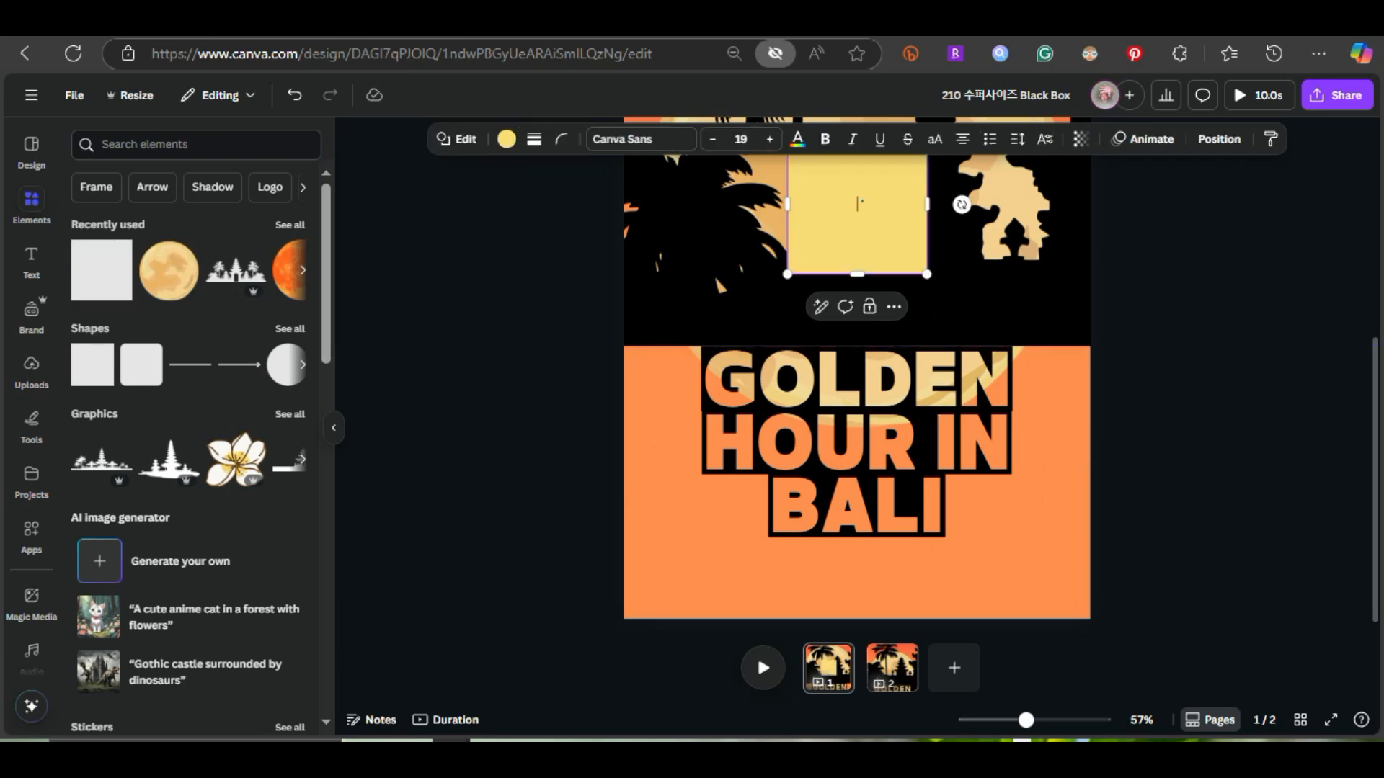
left_click(507, 138)
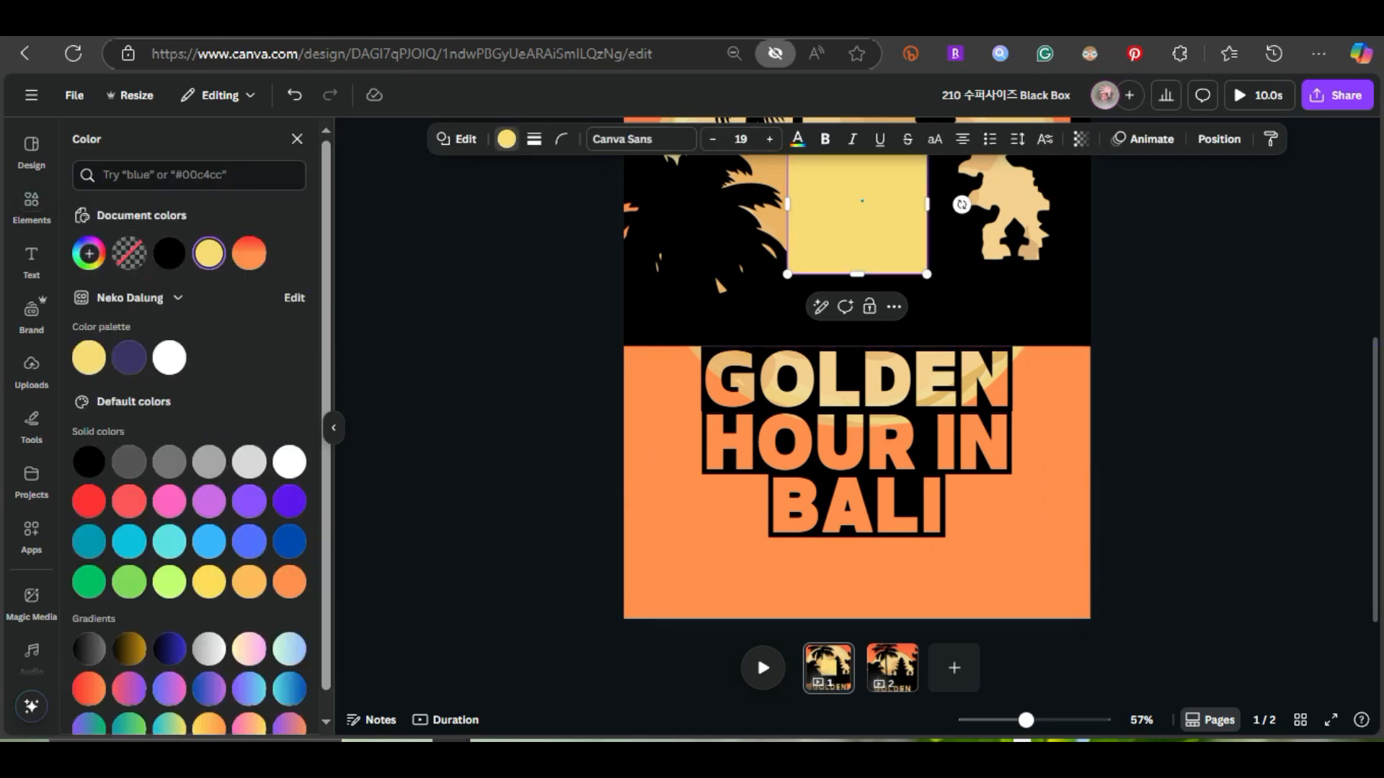
left_click(89, 462)
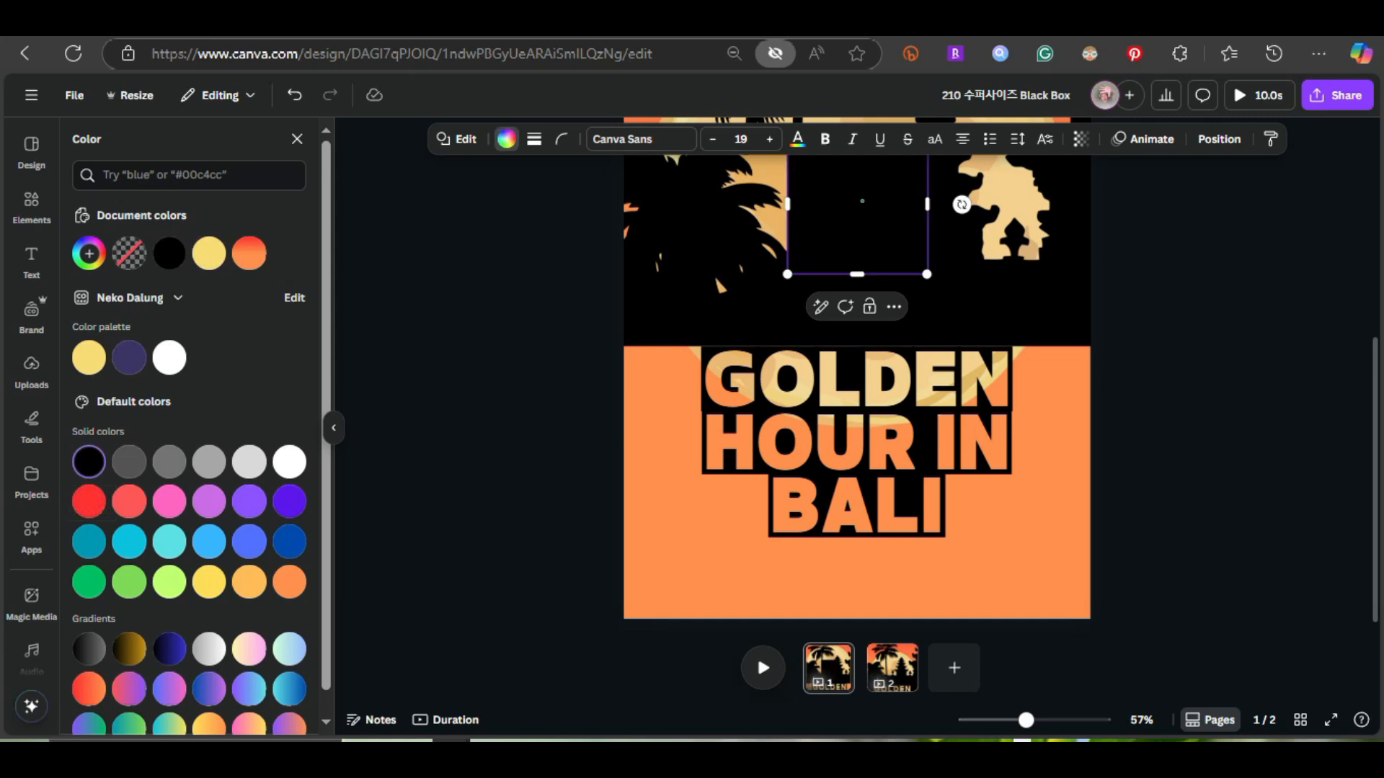
left_click_drag(856, 214, 636, 396)
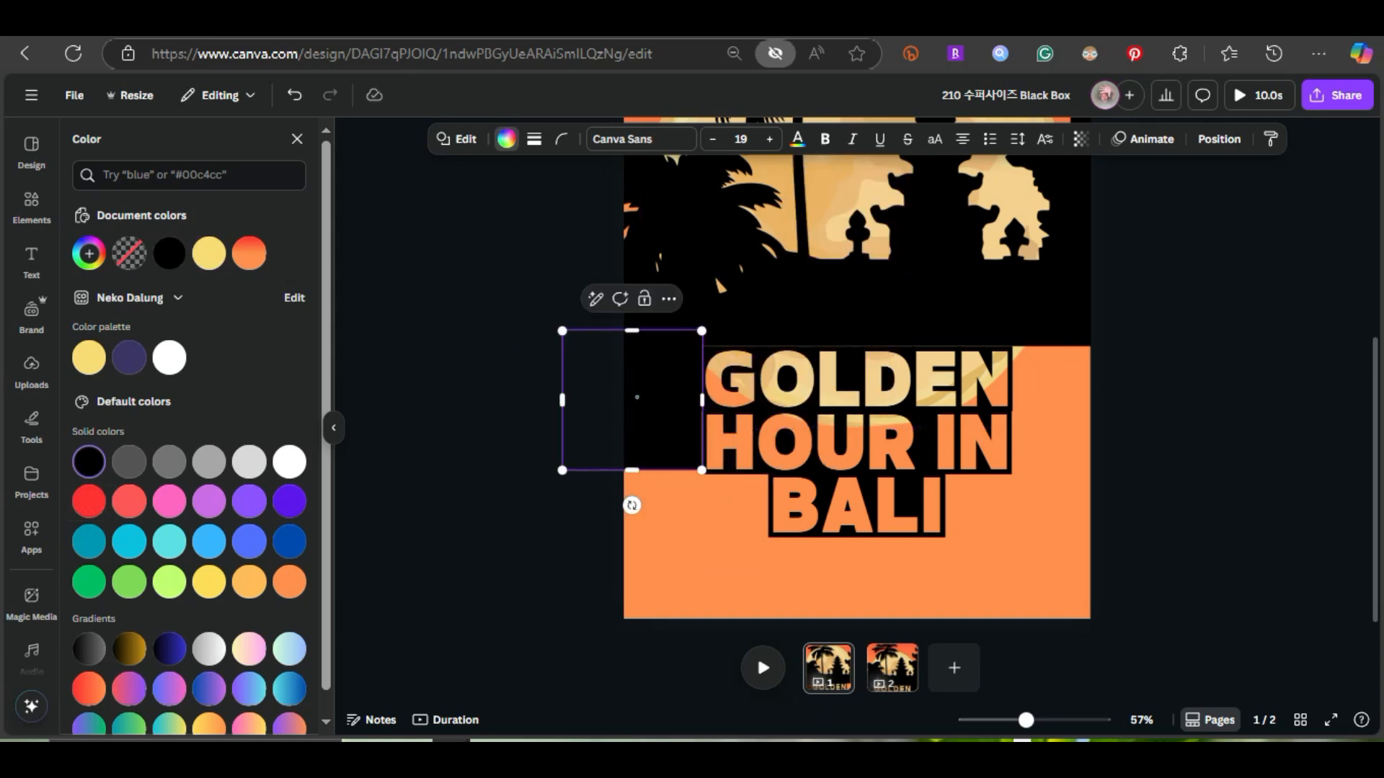
left_click_drag(632, 469, 631, 653)
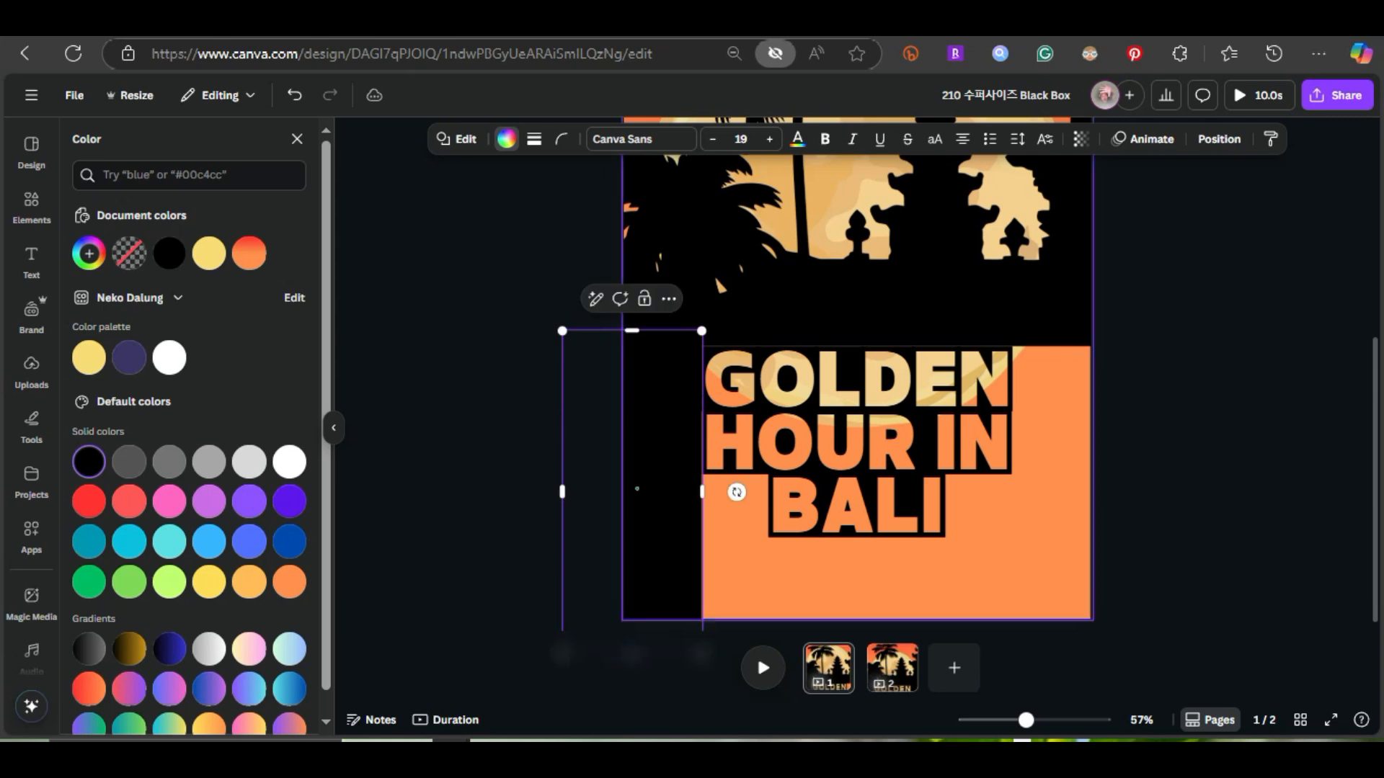
Nudge the title up against the silhouette and nudge the black rectangle right against the letter boxes
left_click(856, 446)
key("Up")
key("Up")
key("Up")
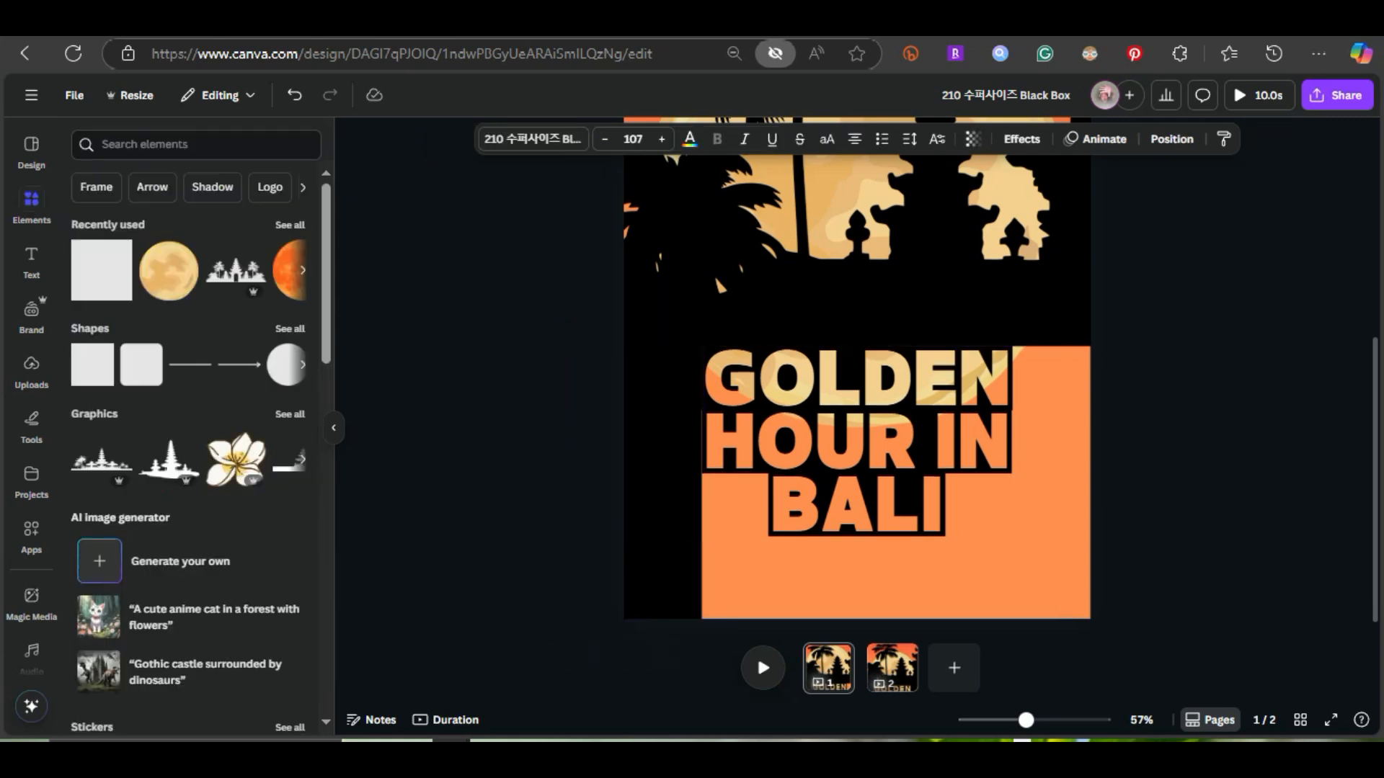
left_click(662, 483)
key("Right")
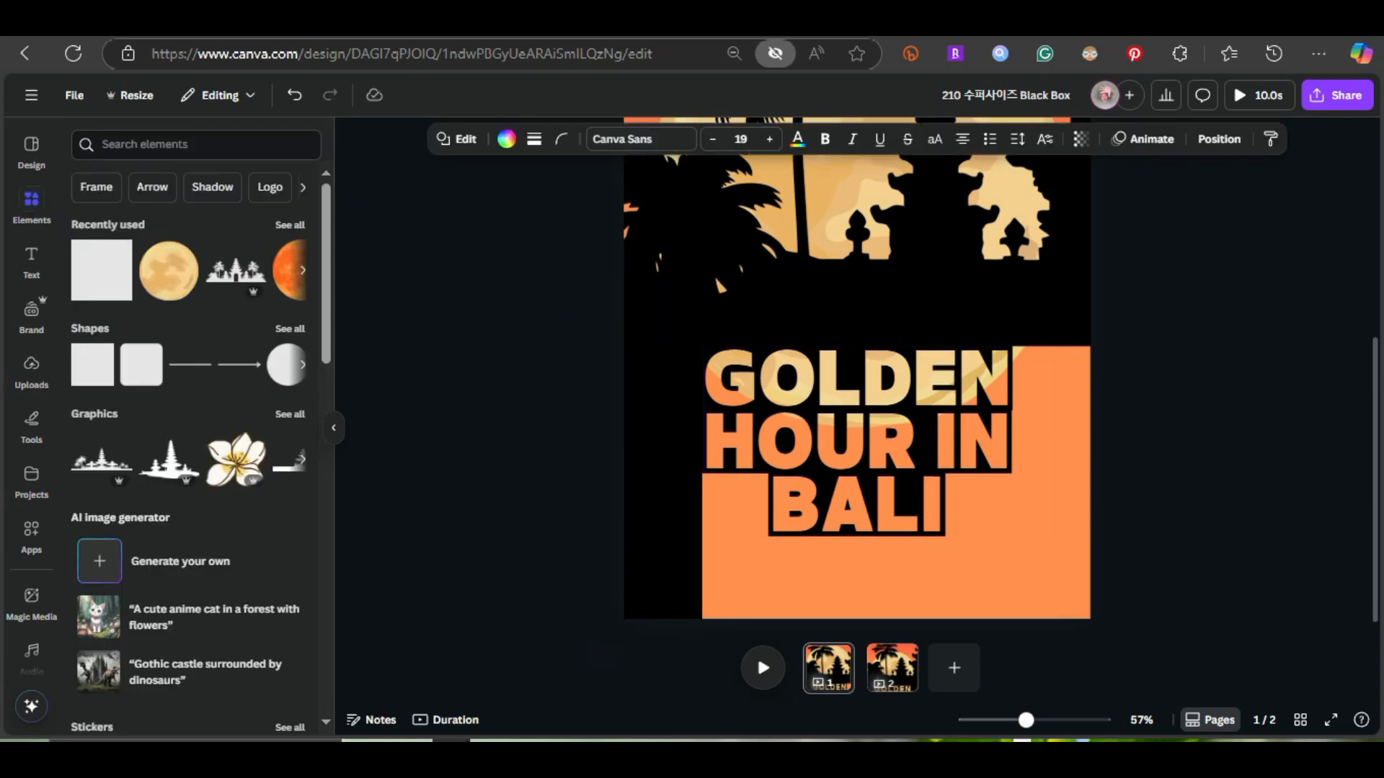
Place a copy of the black rectangle over the orange area right of GOLDEN and HOUR IN
left_click(807, 451)
left_click(663, 475)
left_click_drag(663, 476, 1107, 447)
left_click(1177, 463)
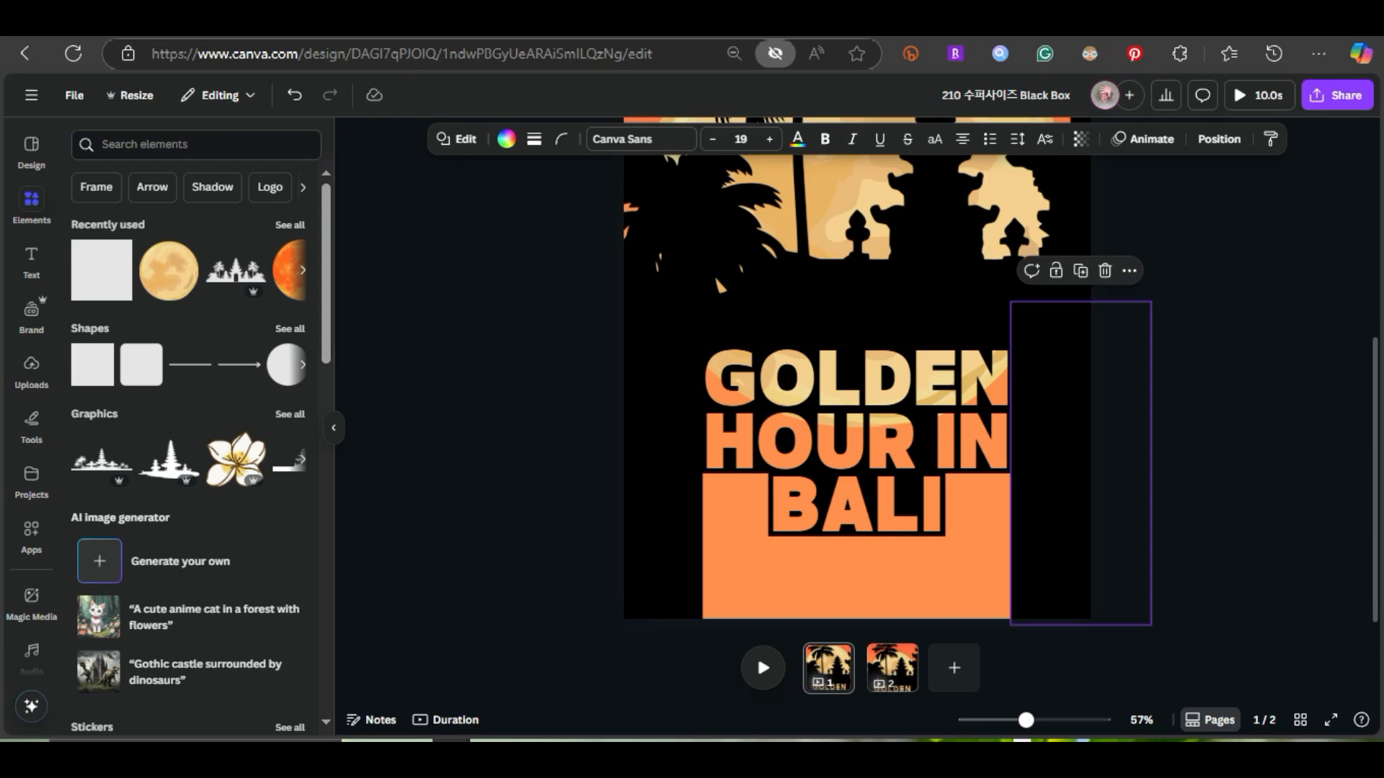
Duplicate the black rectangle and fit the copy to the right of BALI, just below HOUR IN
key("ctrl+d")
left_click_drag(1070, 465, 1016, 612)
scroll(1016, 611, "down", 1)
scroll(1069, 466, "up", 4)
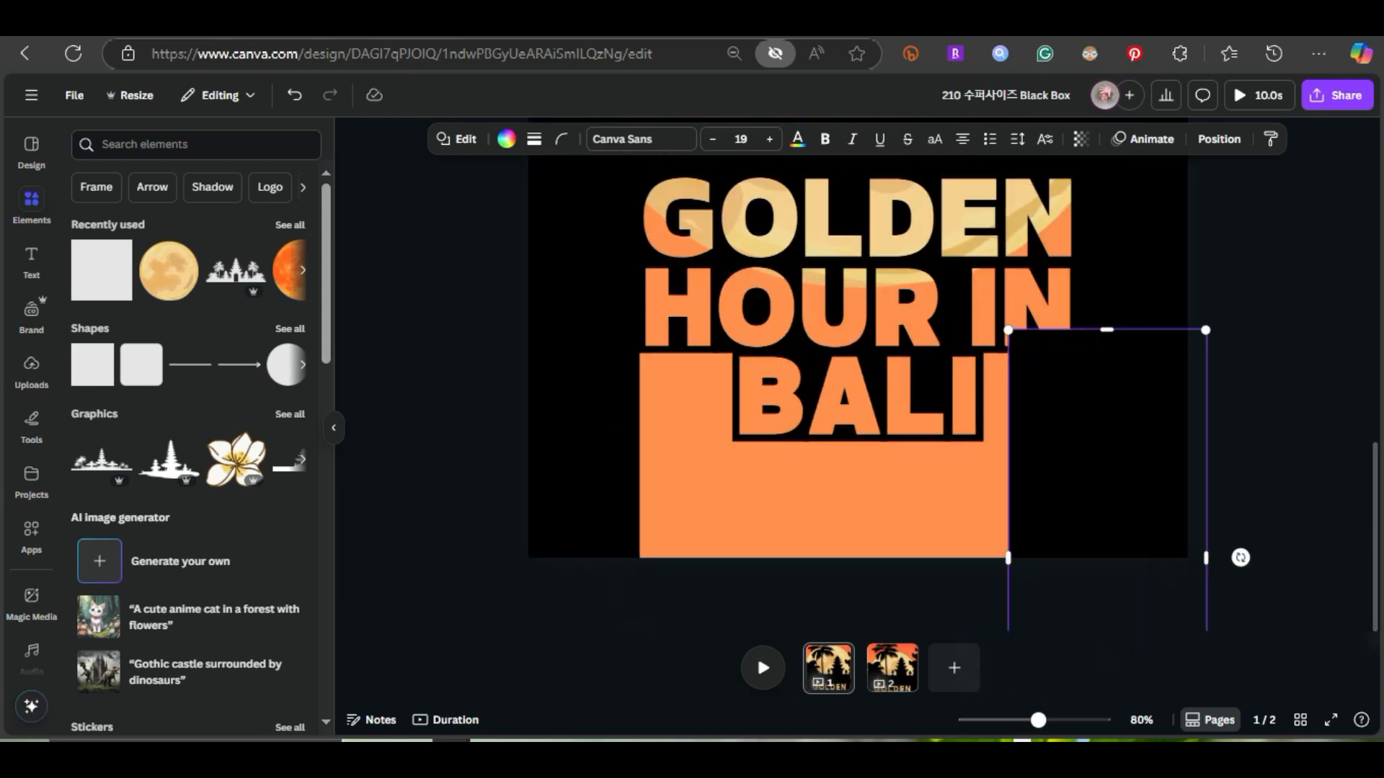
left_click_drag(1081, 465, 1050, 490)
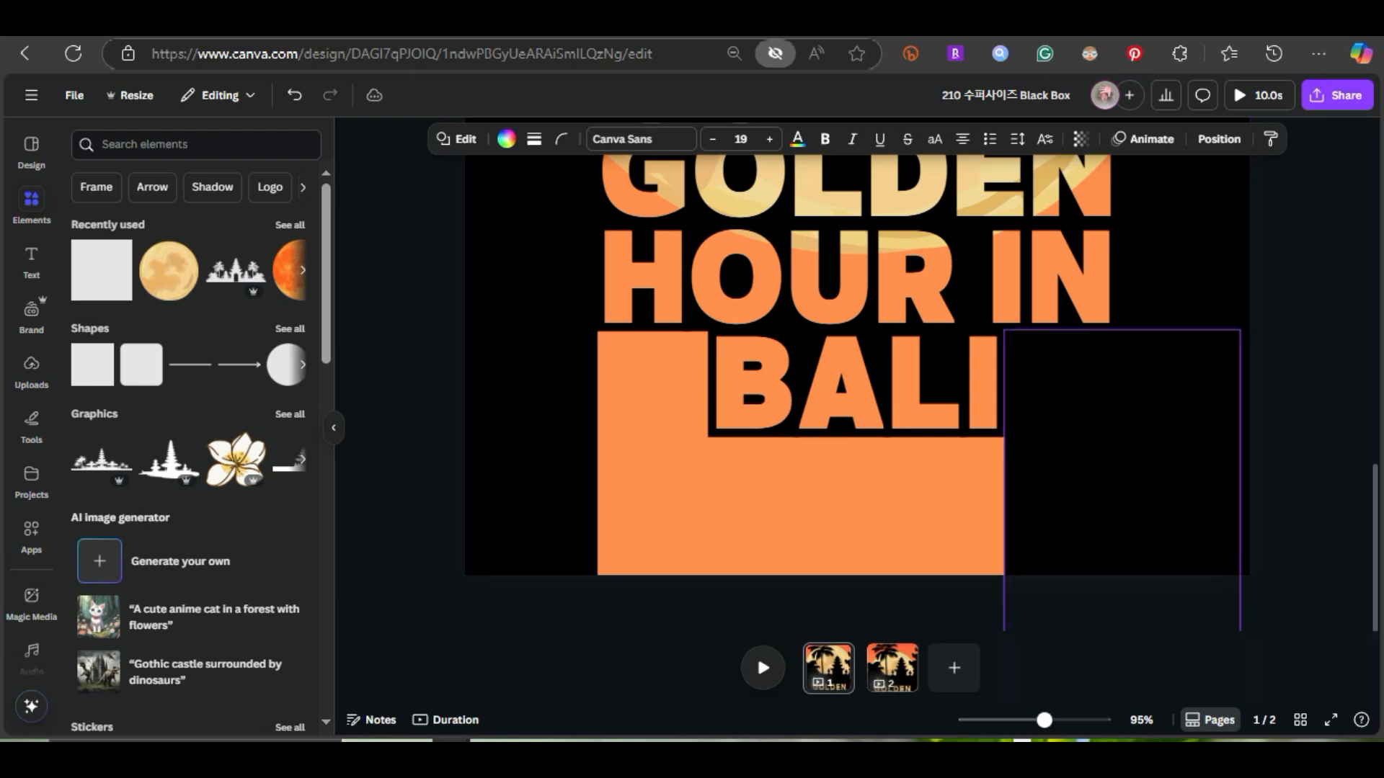
left_click(958, 505)
scroll(1122, 490, "up", 1)
left_click(1297, 497)
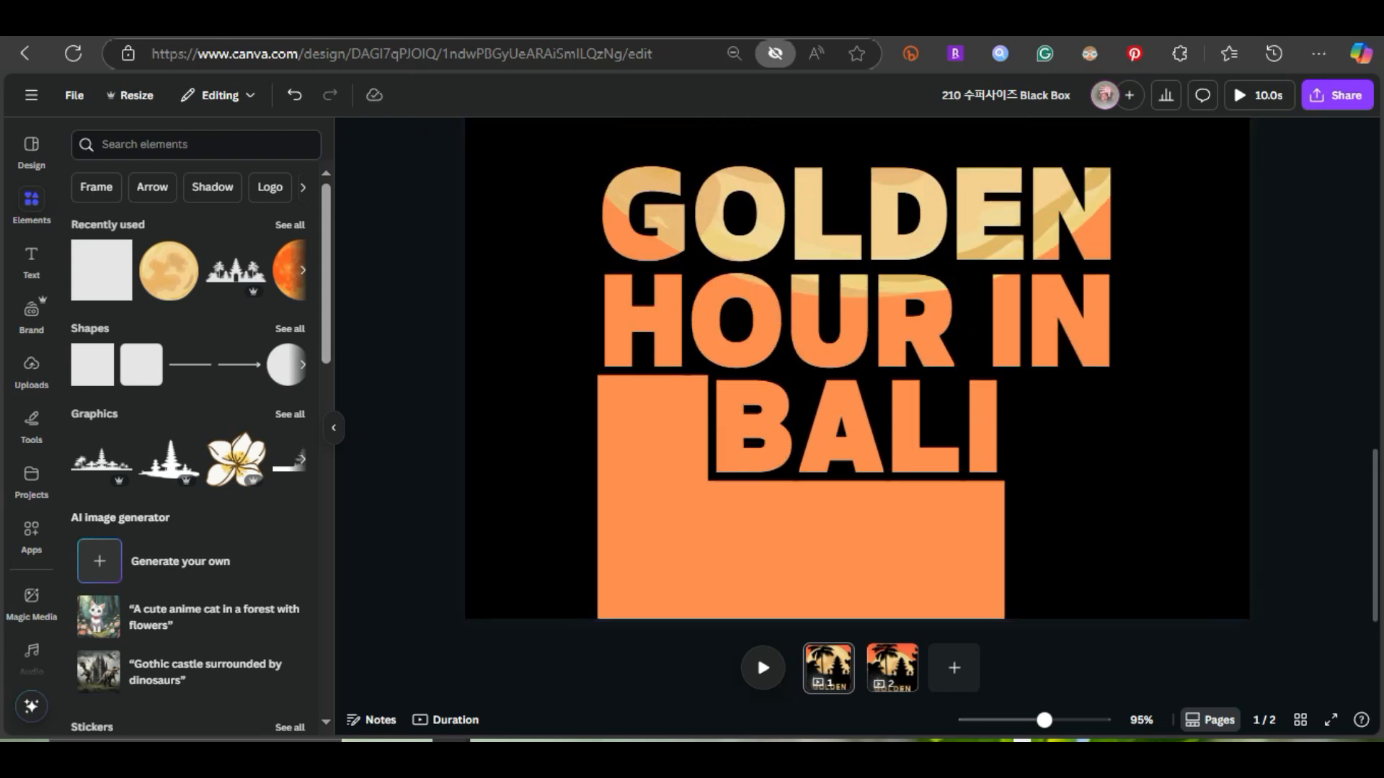
Cover the orange areas left of and below BALI with black rectangles, fitting the lower one just under the letters
left_click(1122, 497)
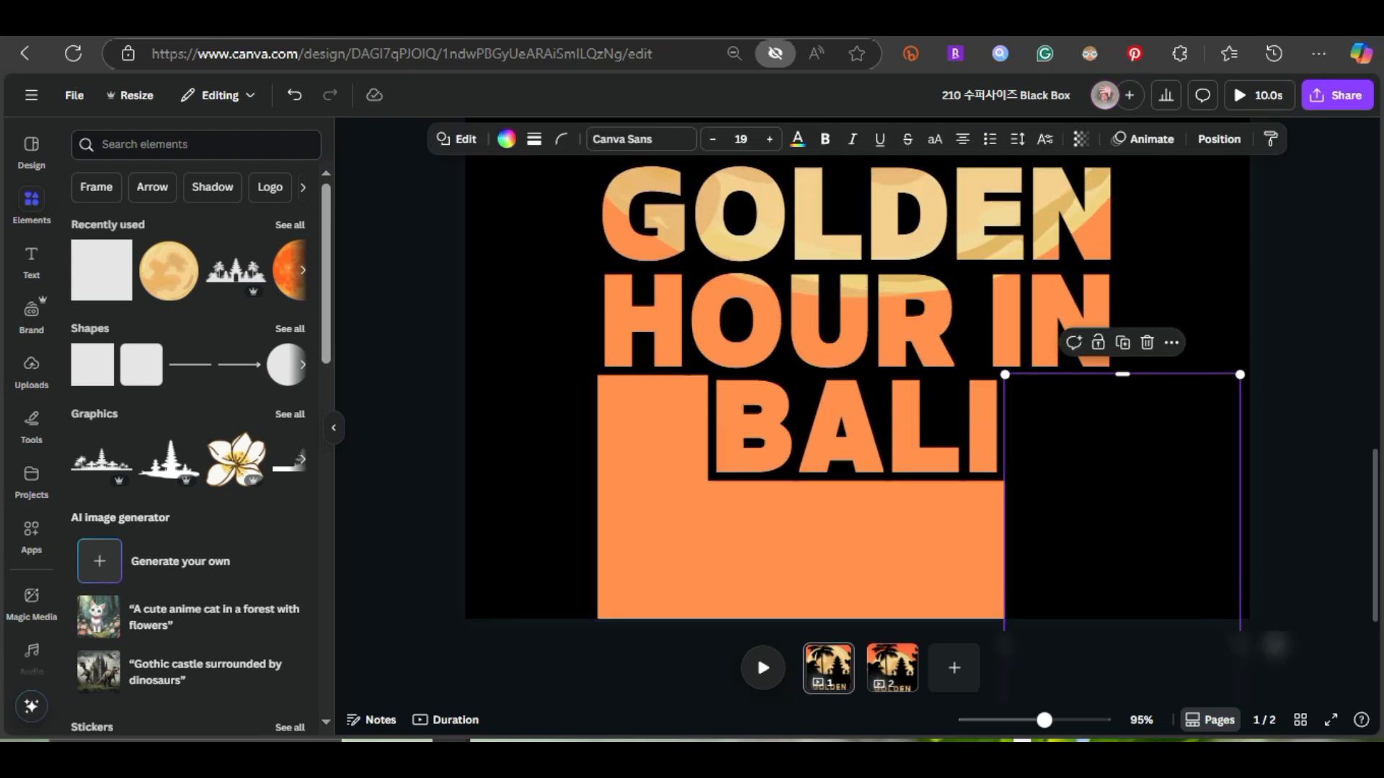
left_click_drag(1122, 498, 800, 600)
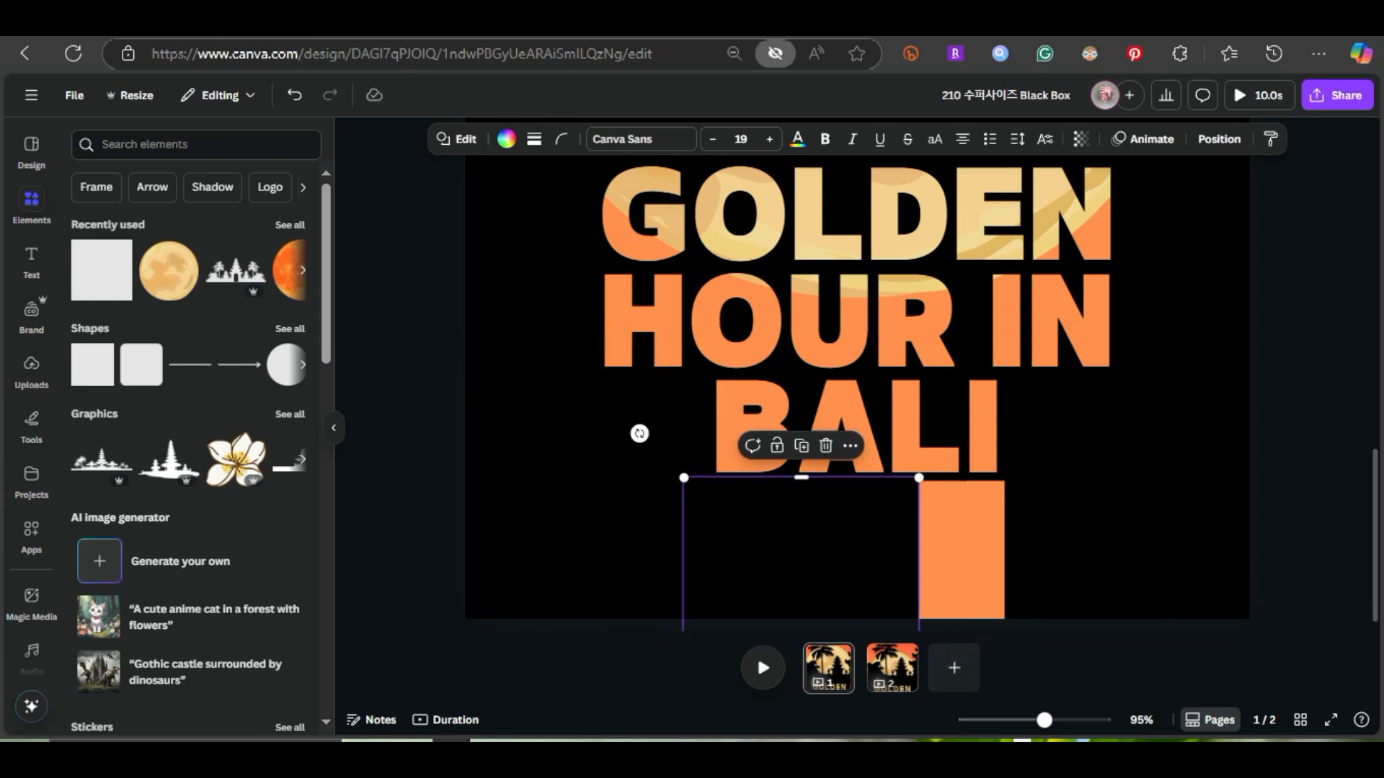
left_click_drag(919, 604, 1015, 604)
Select all the black rectangles around the title together and group them
left_click(1067, 530)
scroll(1066, 528, "down", 2)
scroll(1067, 528, "down", 1)
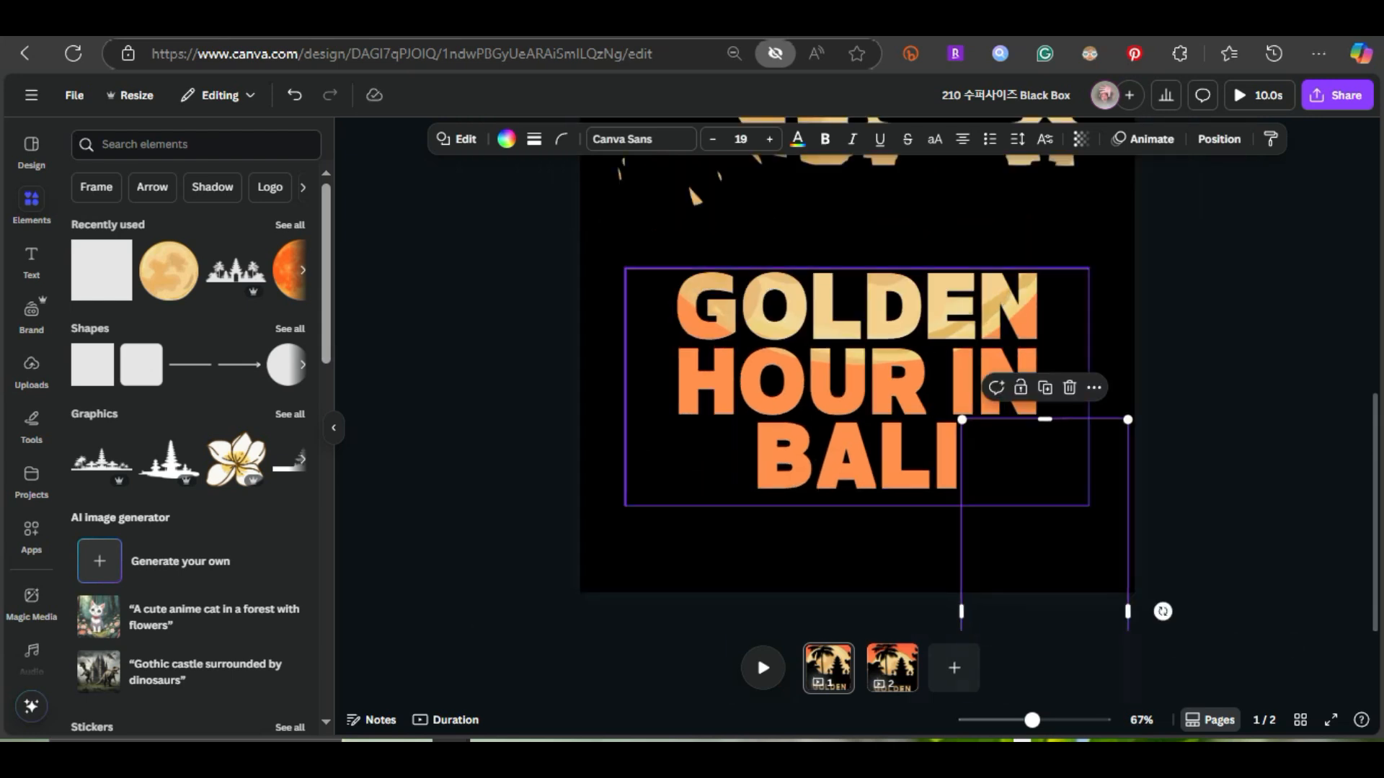
left_click(591, 403)
left_click(702, 534, "shift")
left_click(854, 570, "shift")
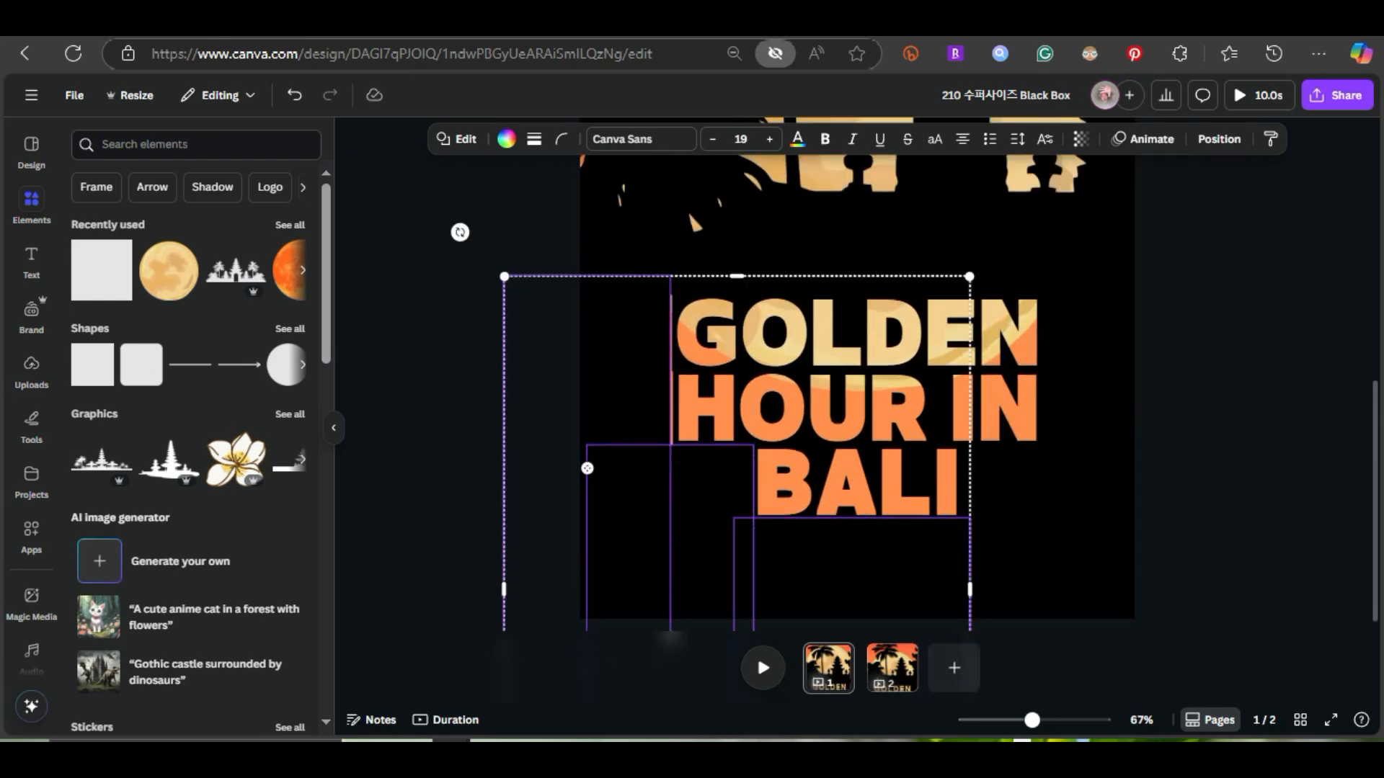
left_click(1005, 534, "shift")
left_click(1088, 404, "shift")
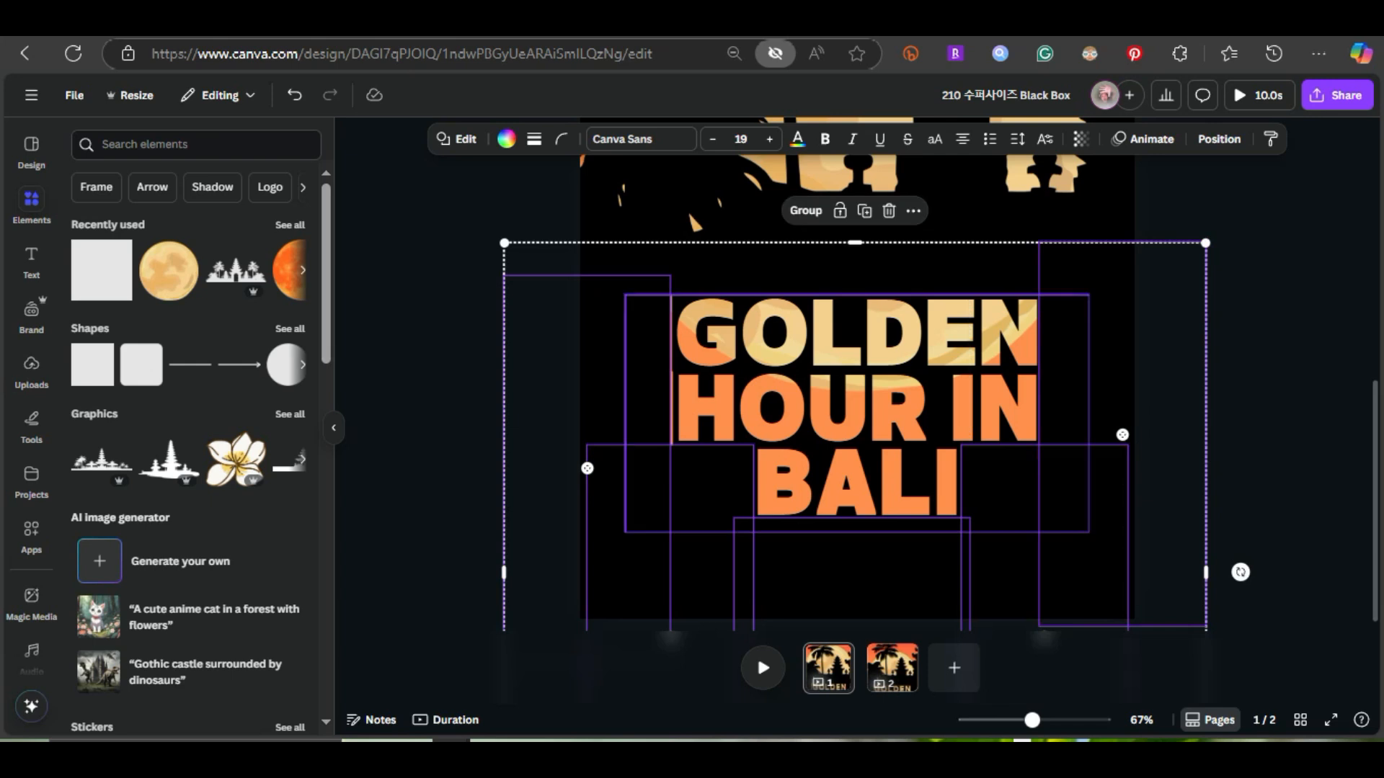
left_click(804, 210)
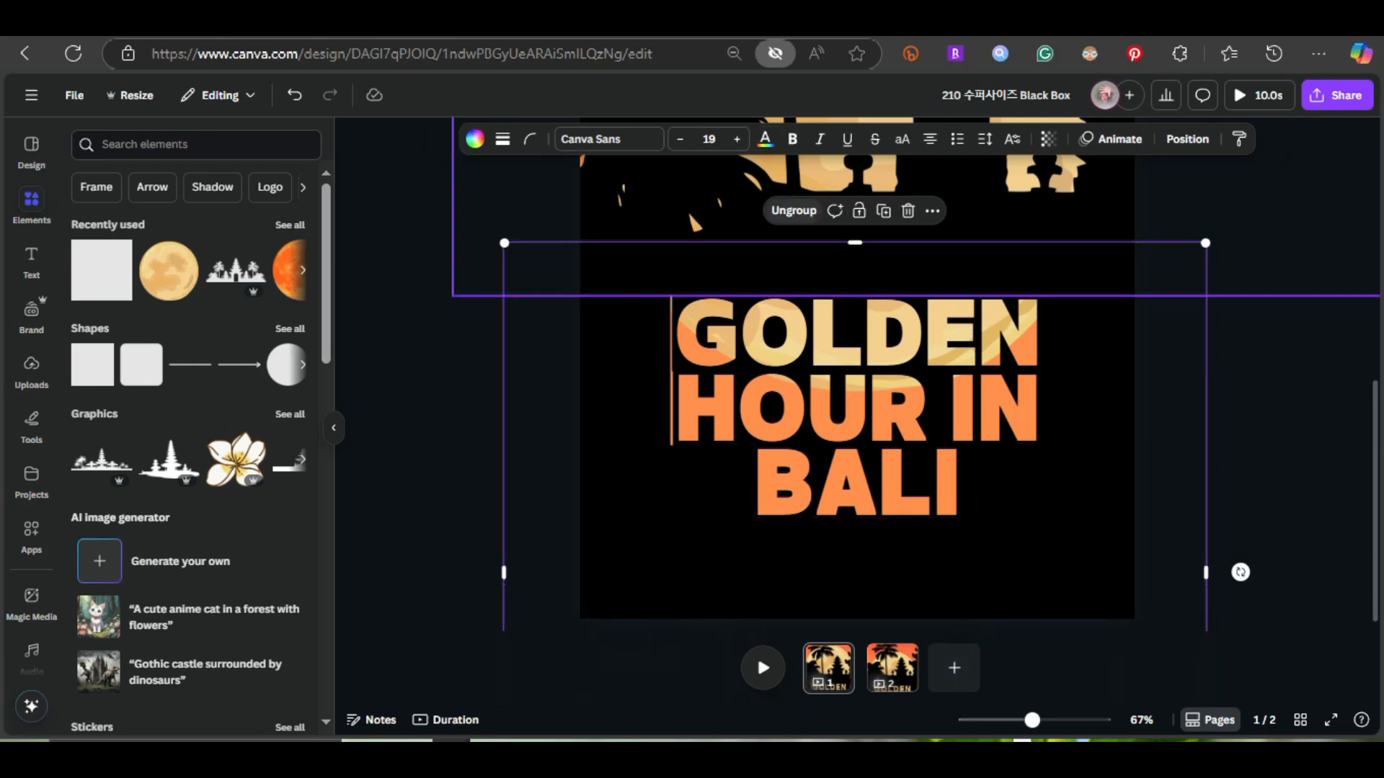
Shift the group of black rectangles slightly to the right to cover the thin orange line left of the title
left_click(440, 476)
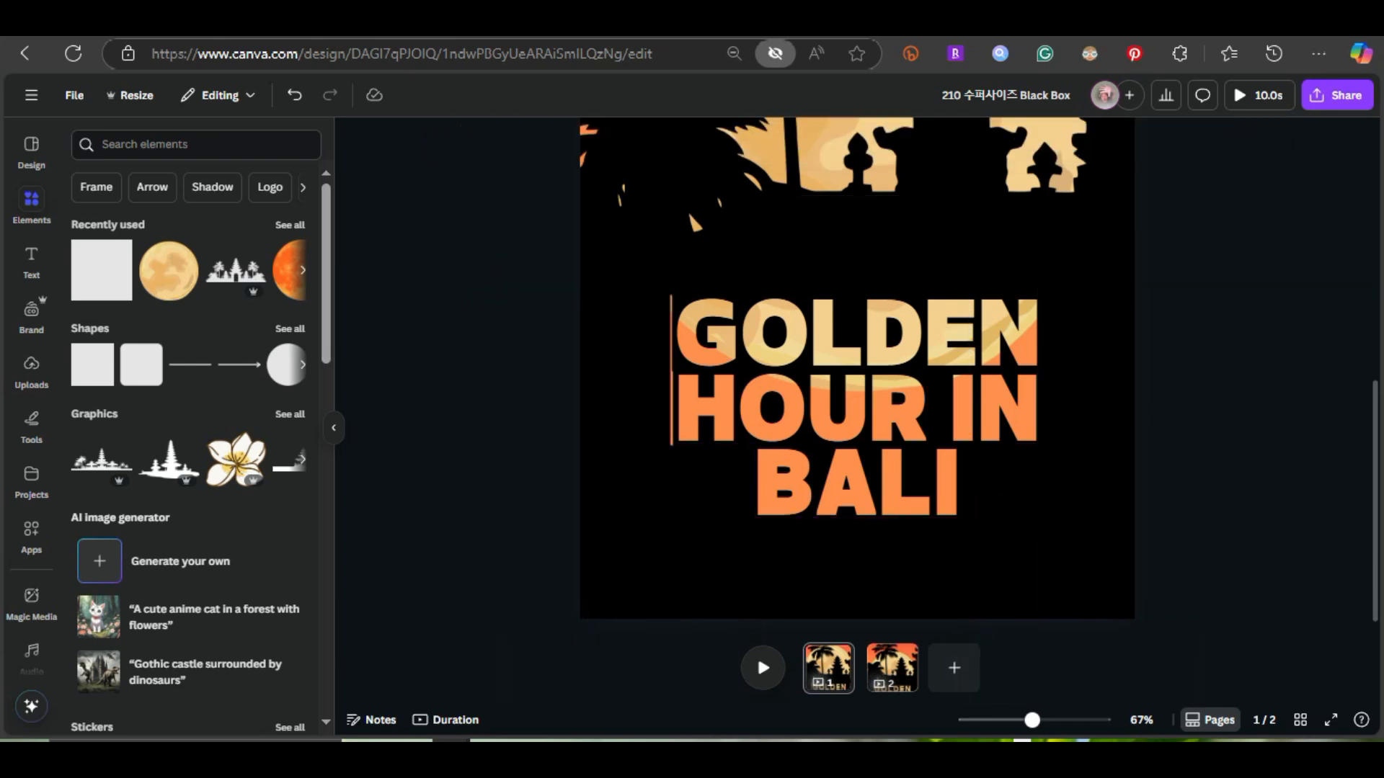
left_click(663, 540)
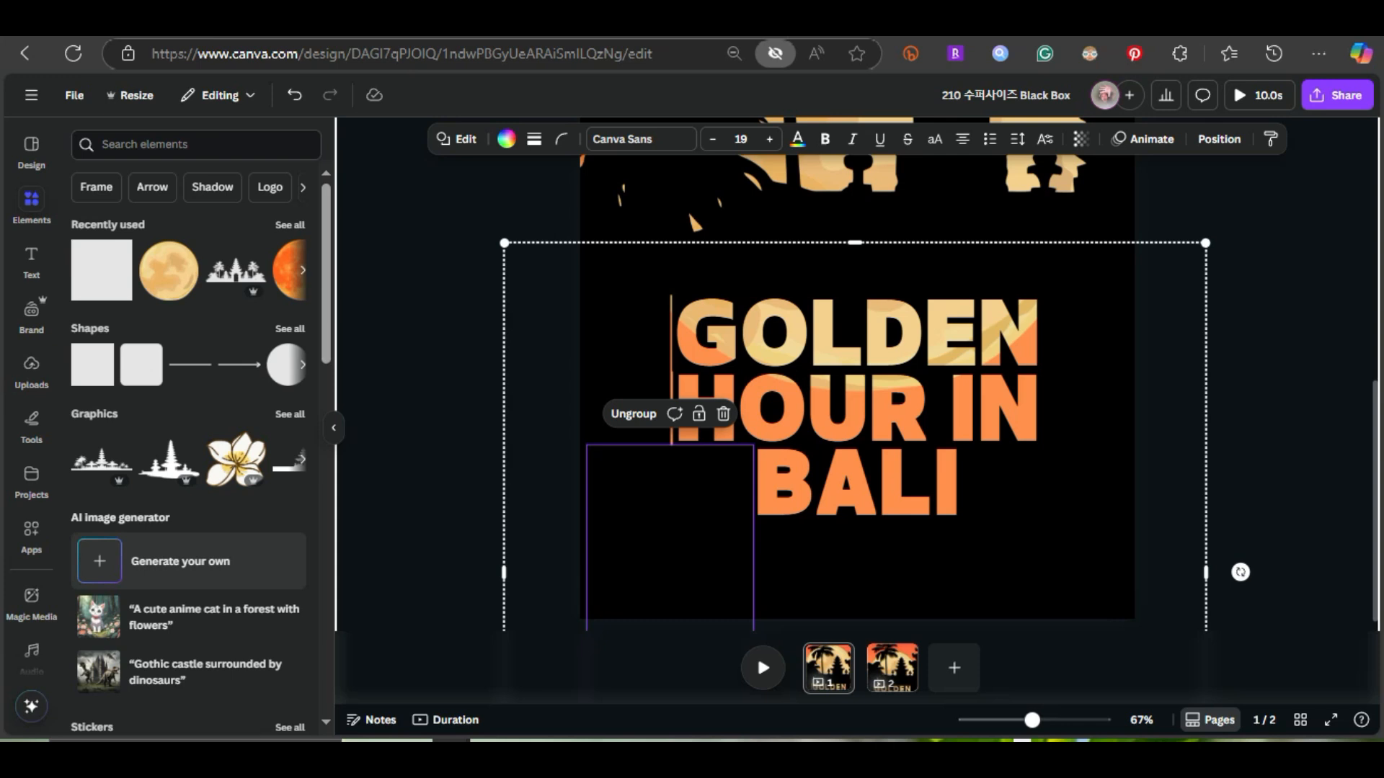
left_click_drag(663, 541, 665, 539)
left_click(447, 490)
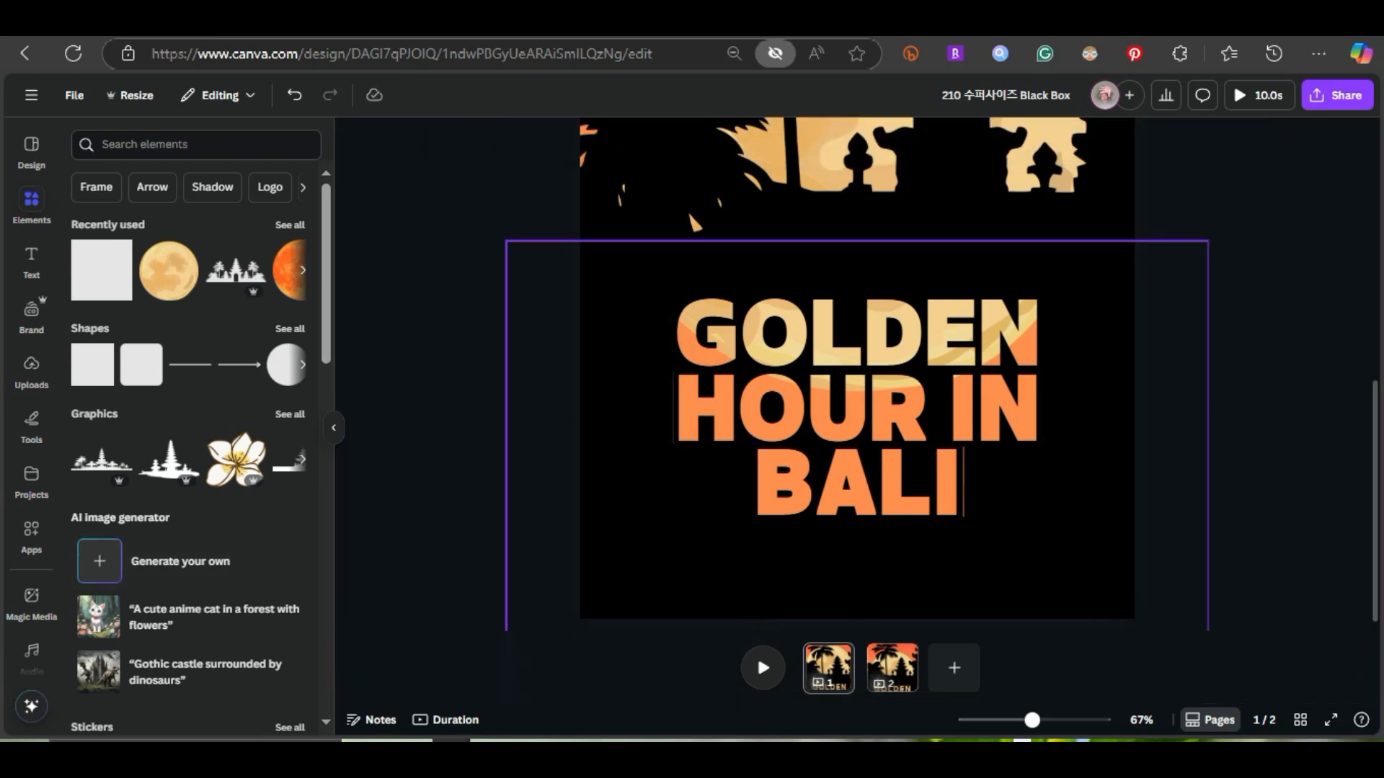
Ungroup the black rectangles and nudge the one beside the end of BALI against its letter box
left_click(1044, 540)
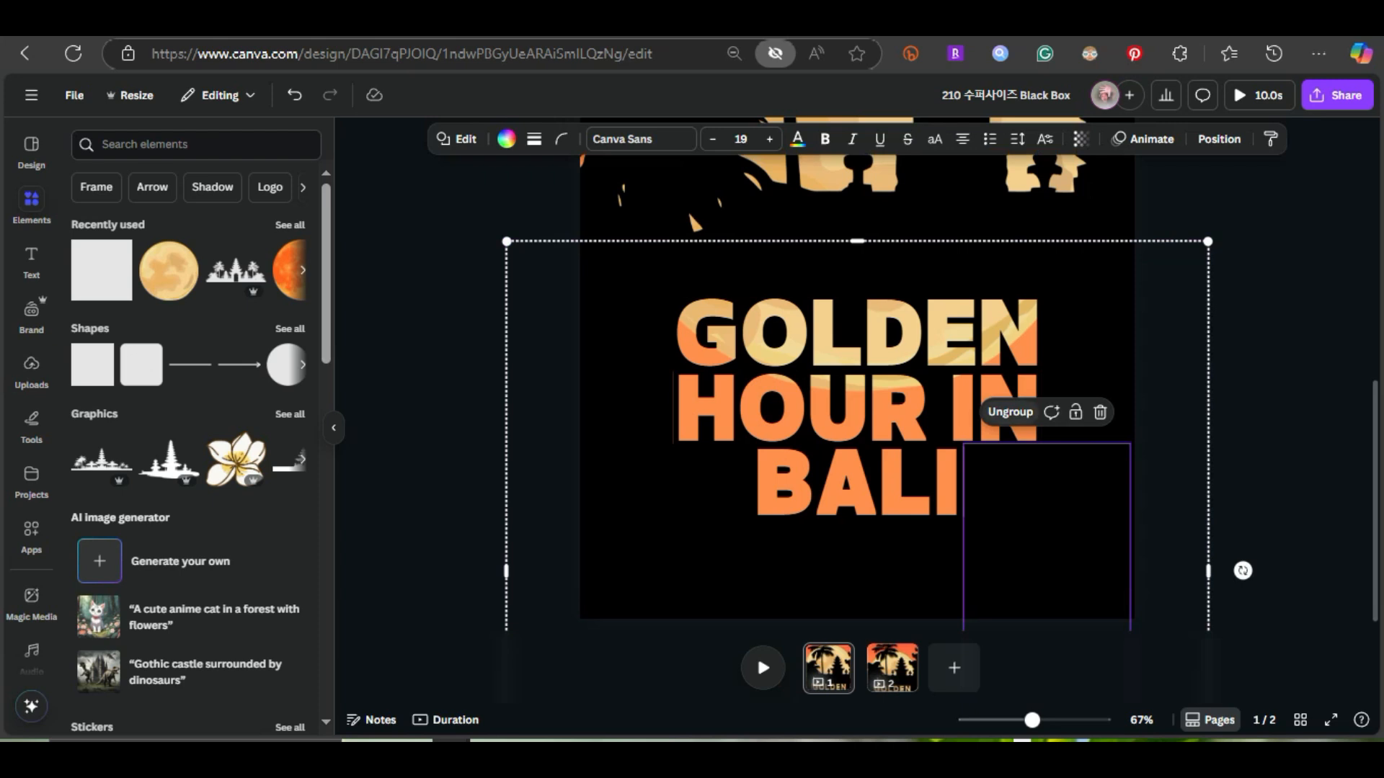
left_click(1010, 412)
left_click(1254, 447)
left_click(1045, 533)
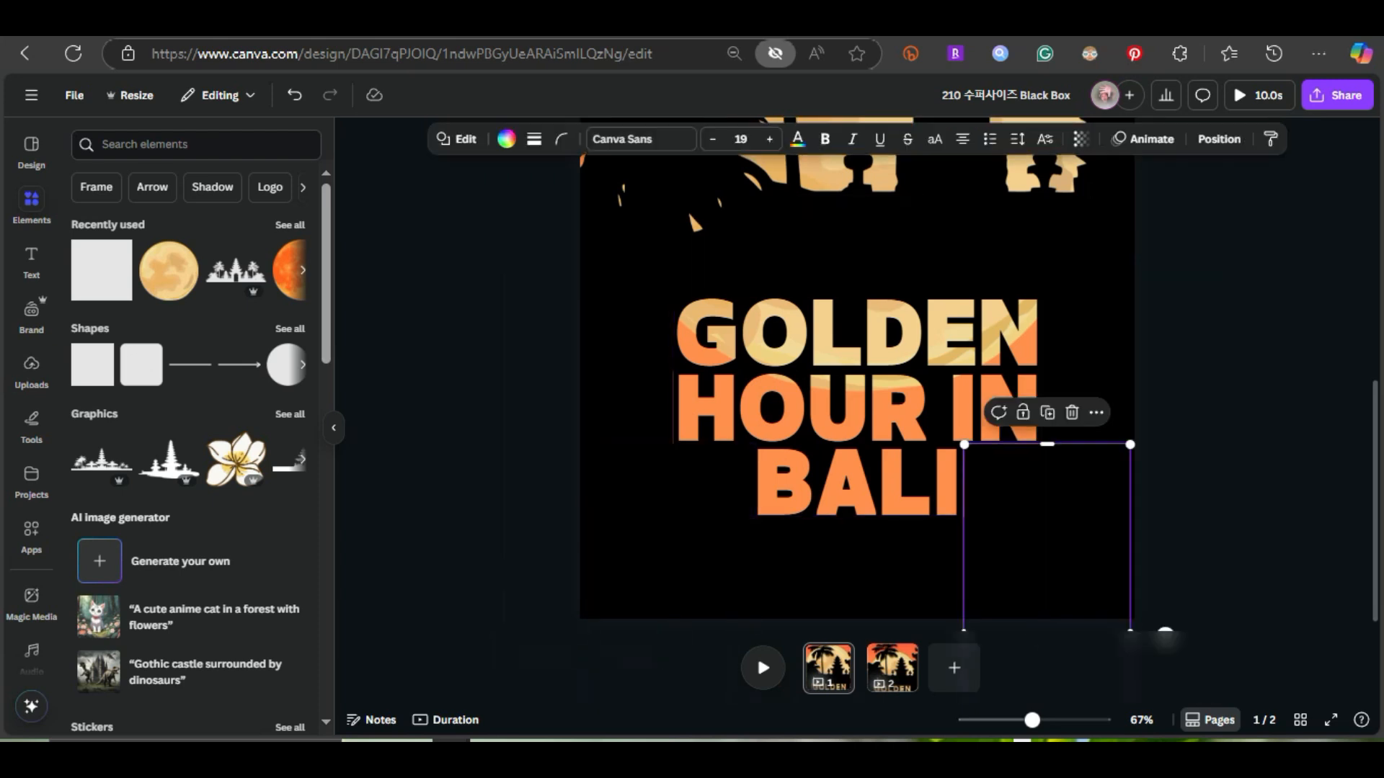
key("Delete")
Nudge the black rectangles left of BALI and left of GOLDEN against the letter boxes to close the orange gaps
scroll(1045, 536, "down", 4)
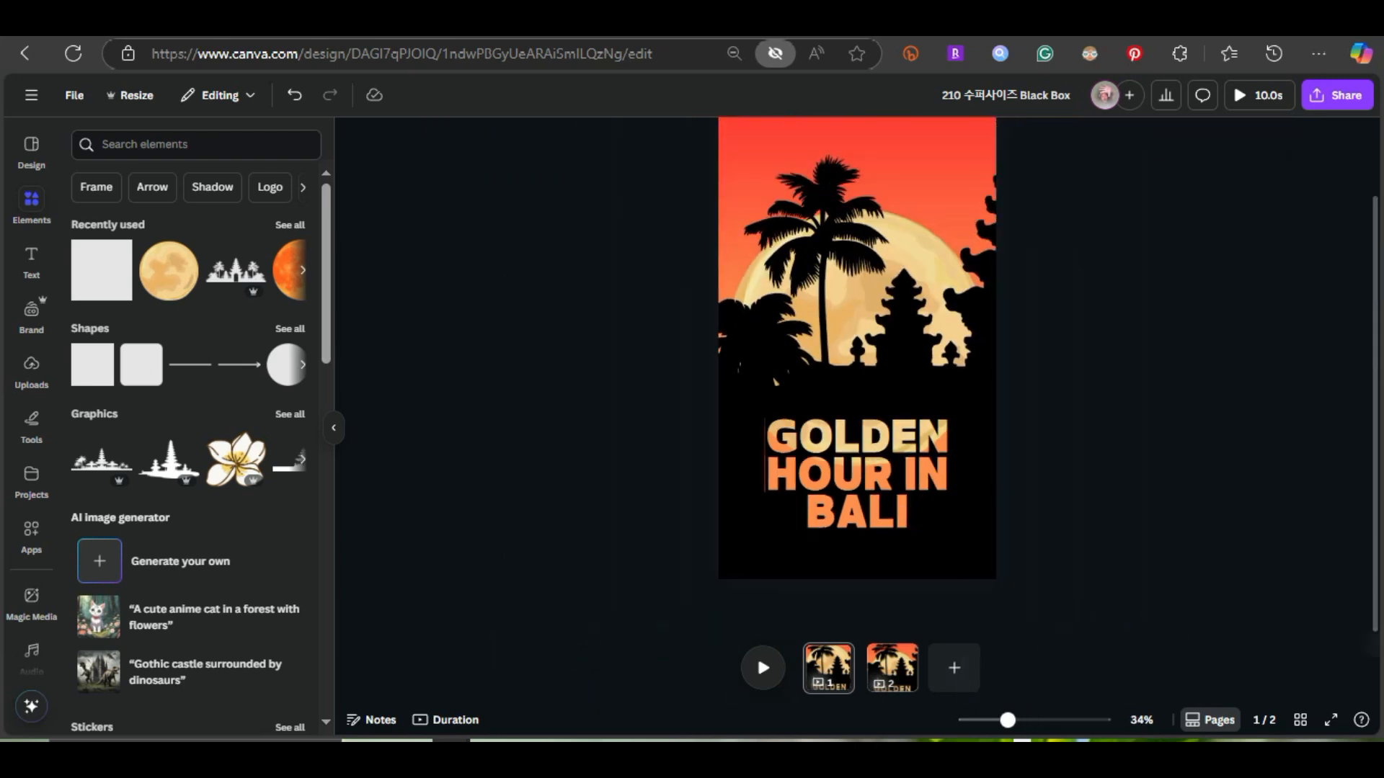
left_click(753, 527)
key("Delete")
left_click(739, 461)
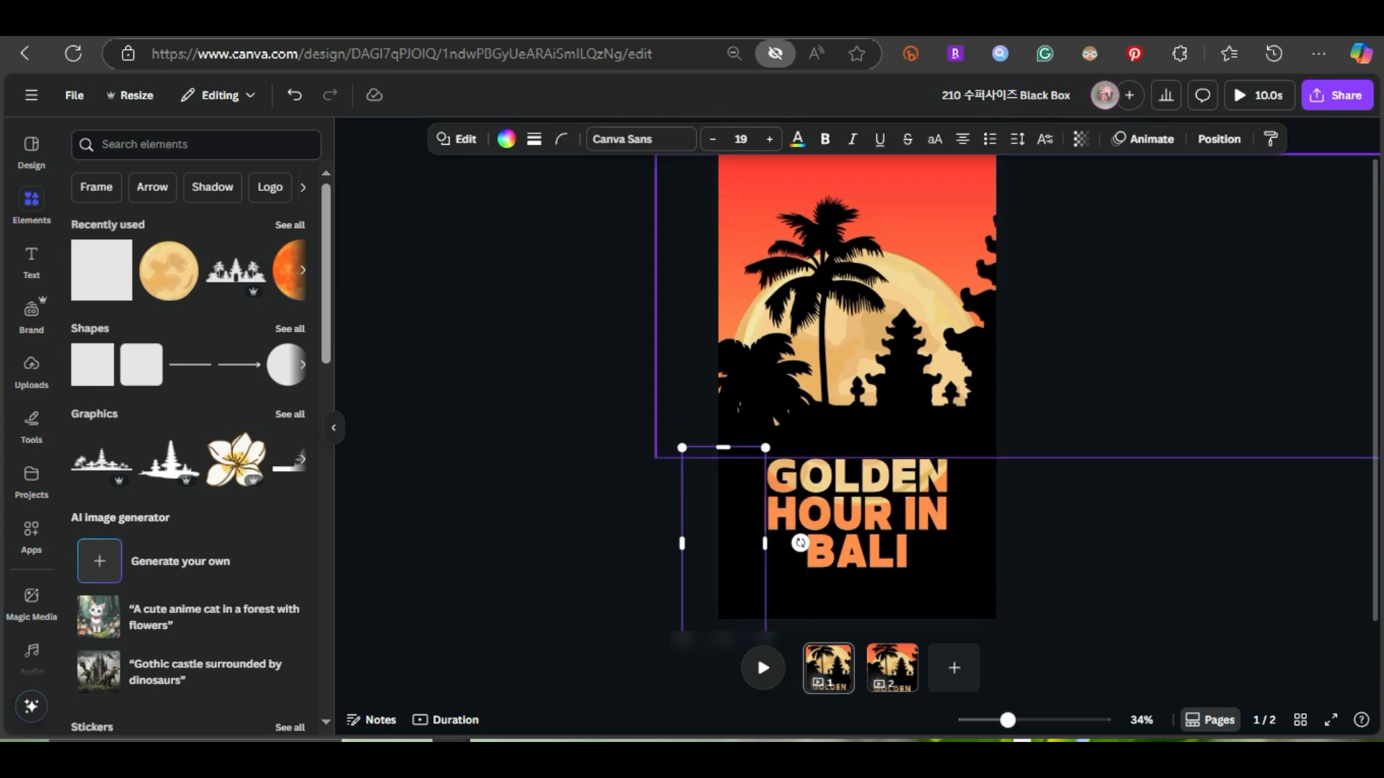
key("Delete")
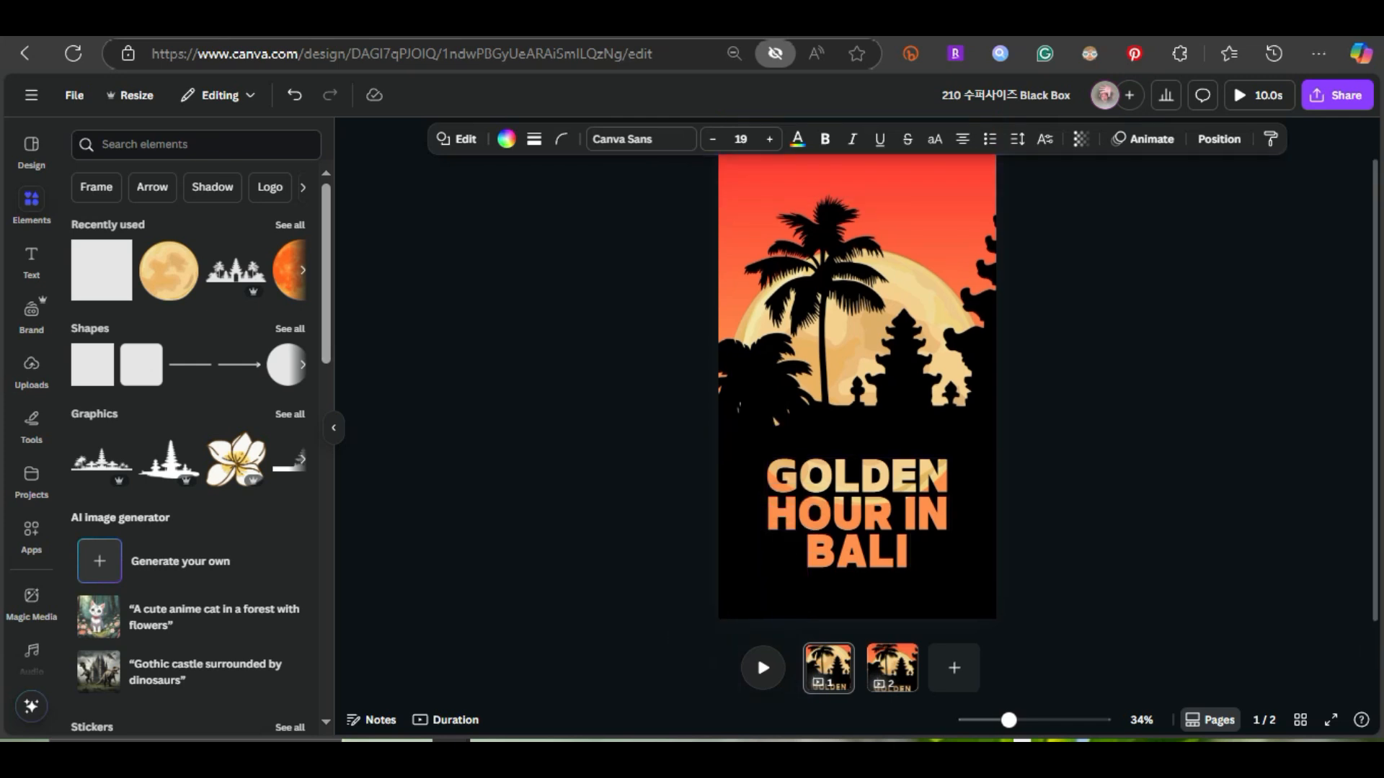
Cut the palm and temple silhouette off the page and give the moon behind it a Breathe animation with maximum scale
left_click(858, 426)
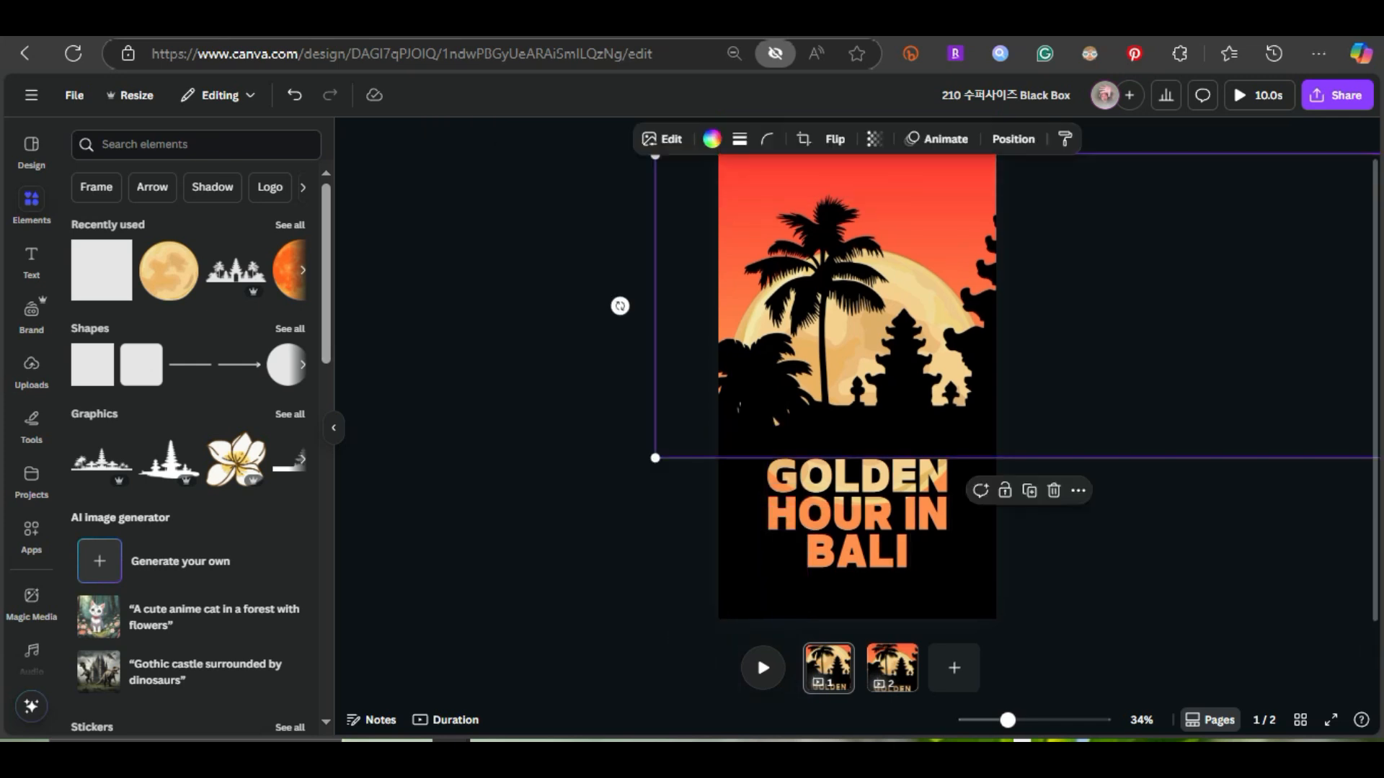
key("Delete")
left_click(858, 404)
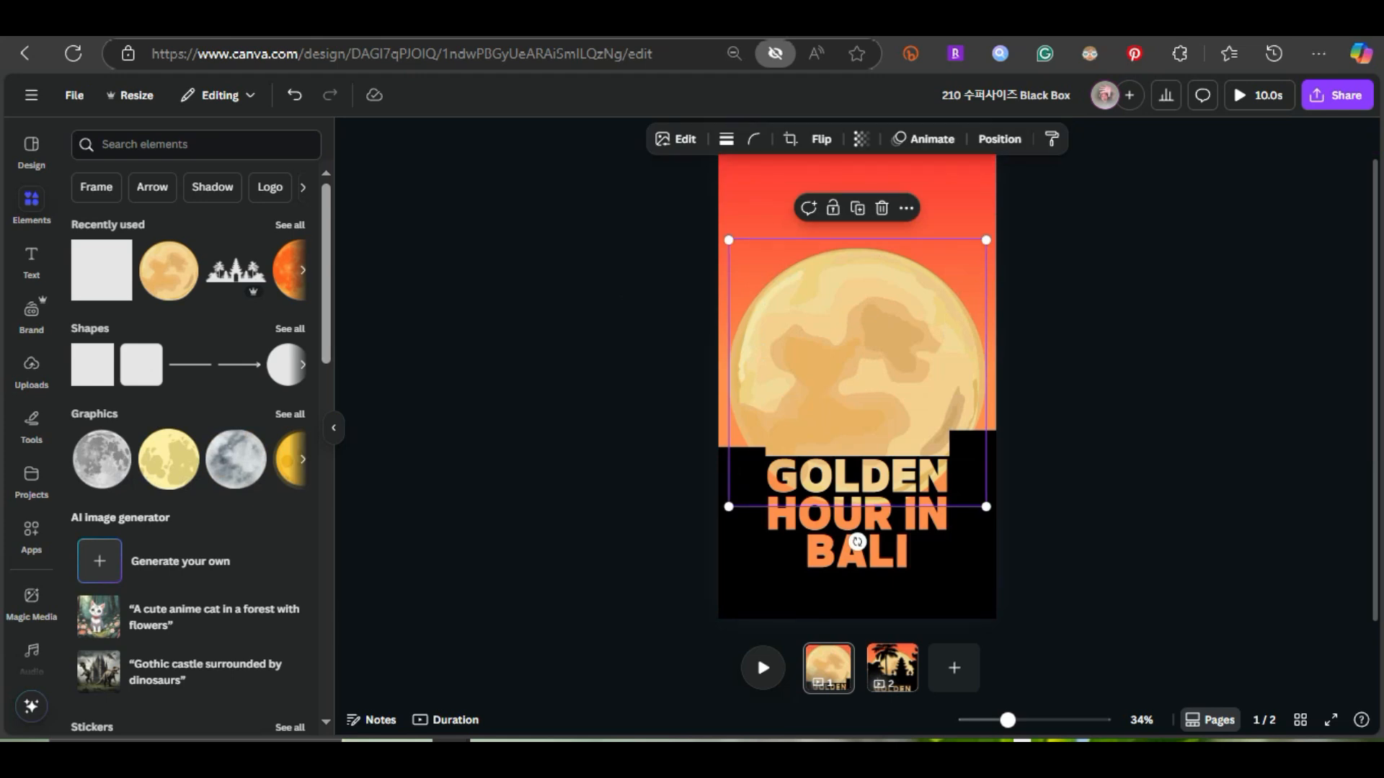
left_click(926, 139)
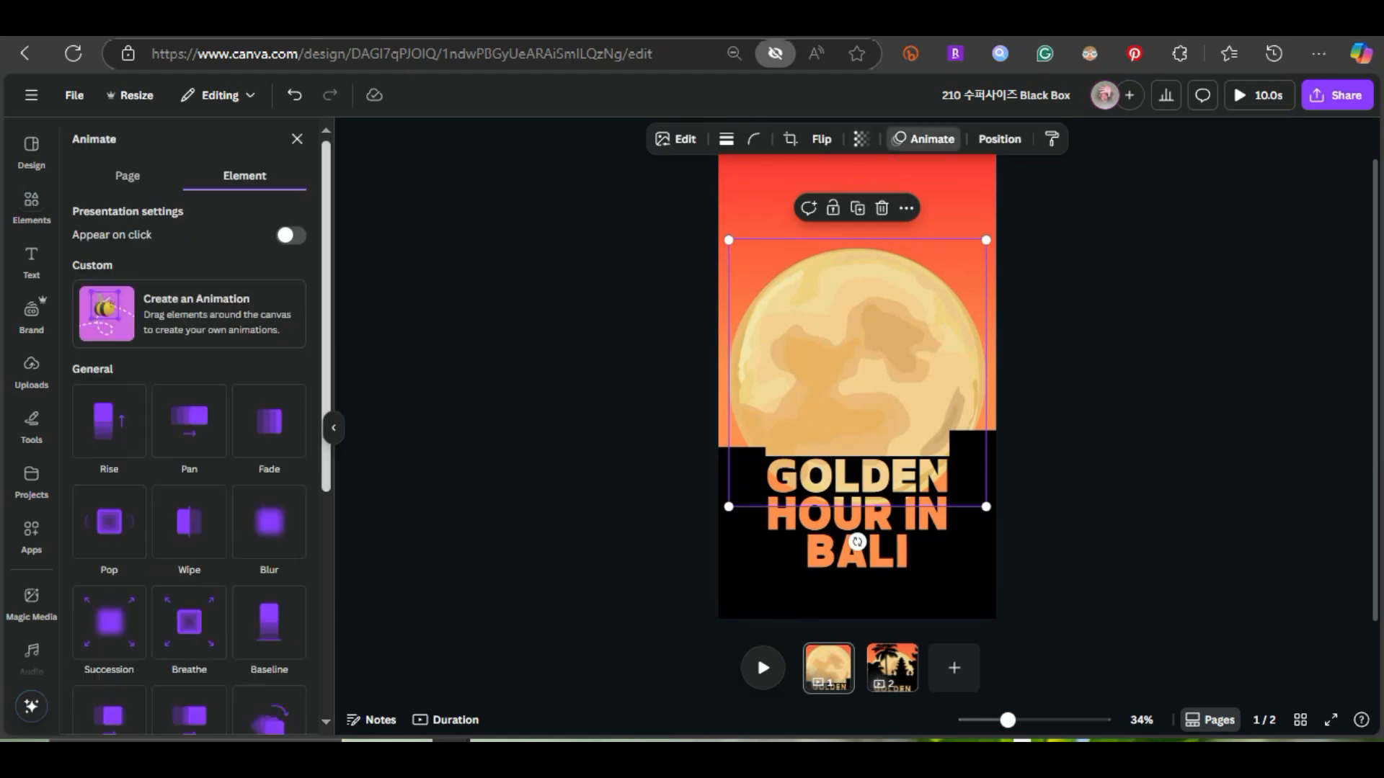
scroll(189, 346, "down", 5)
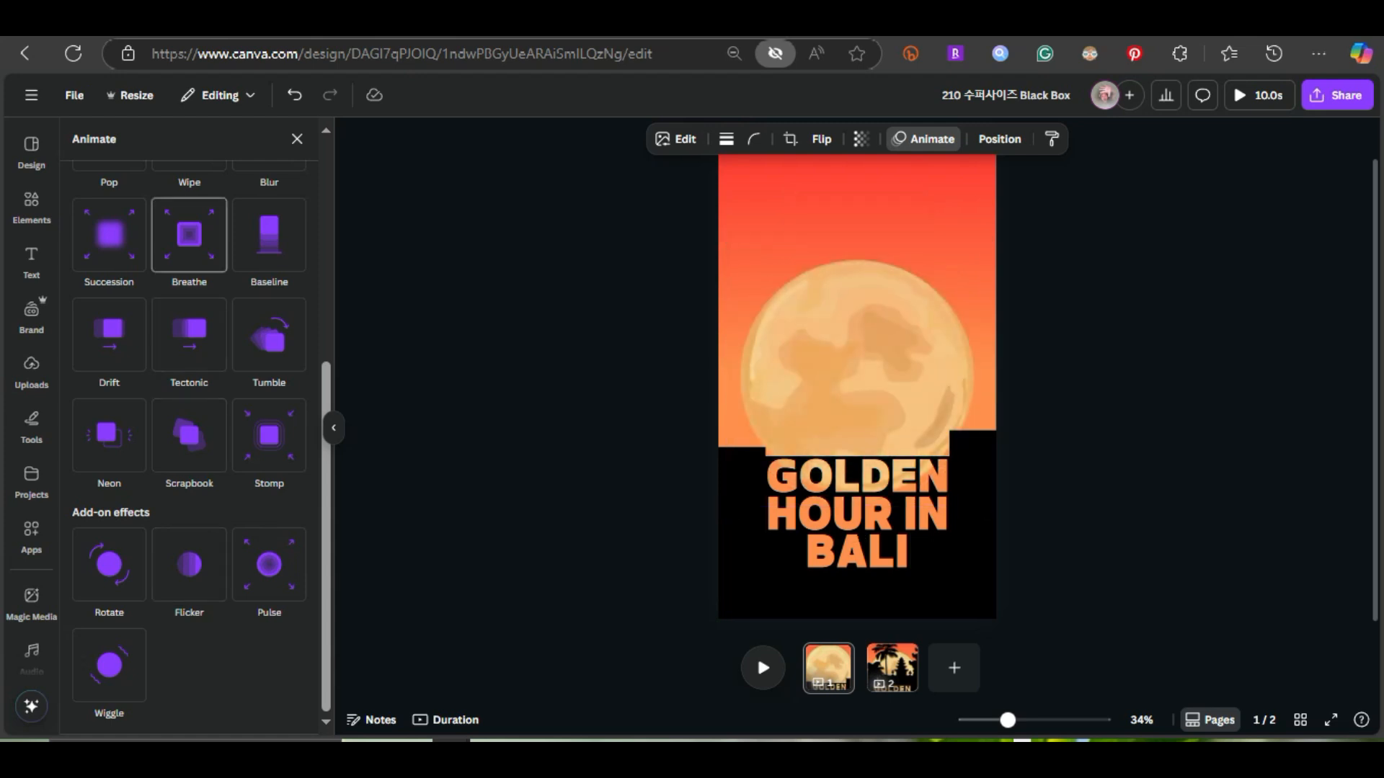
left_click(189, 234)
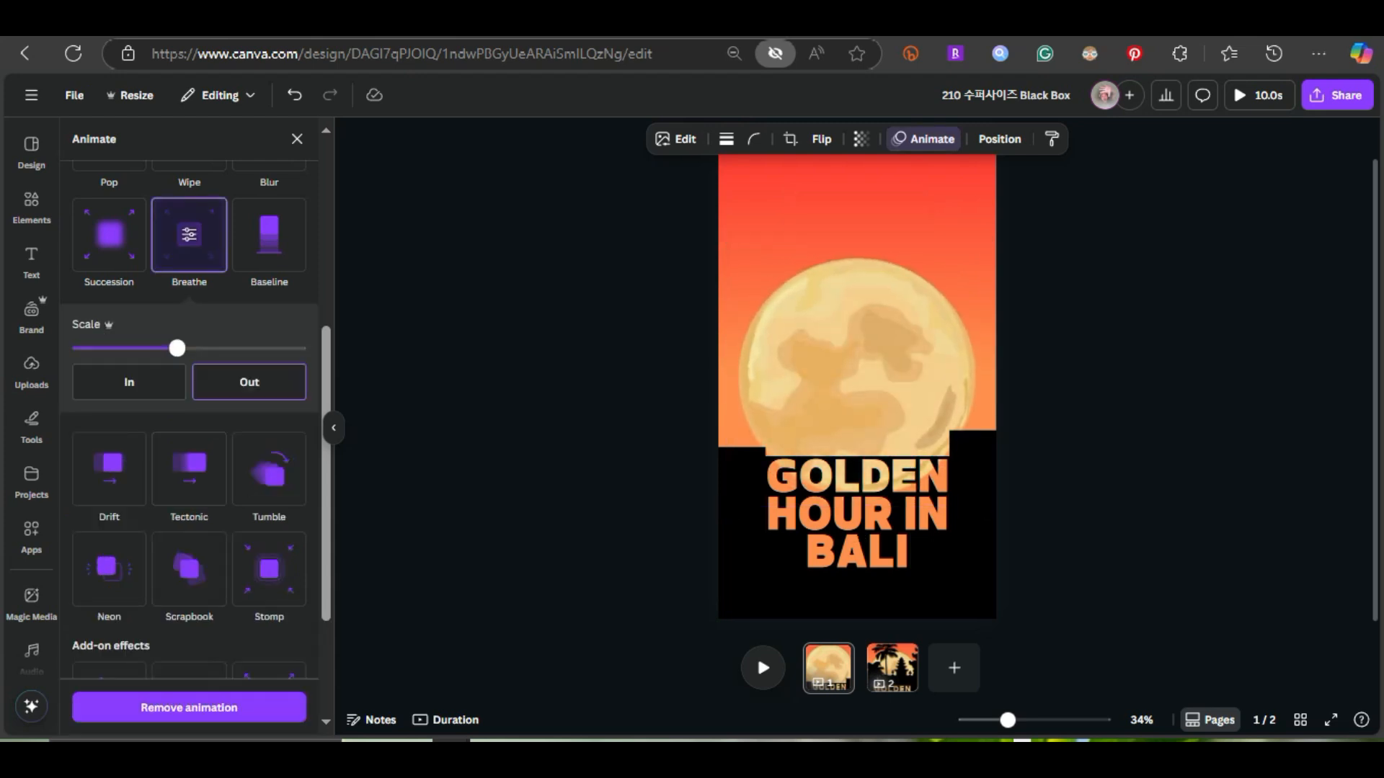
left_click_drag(177, 348, 298, 348)
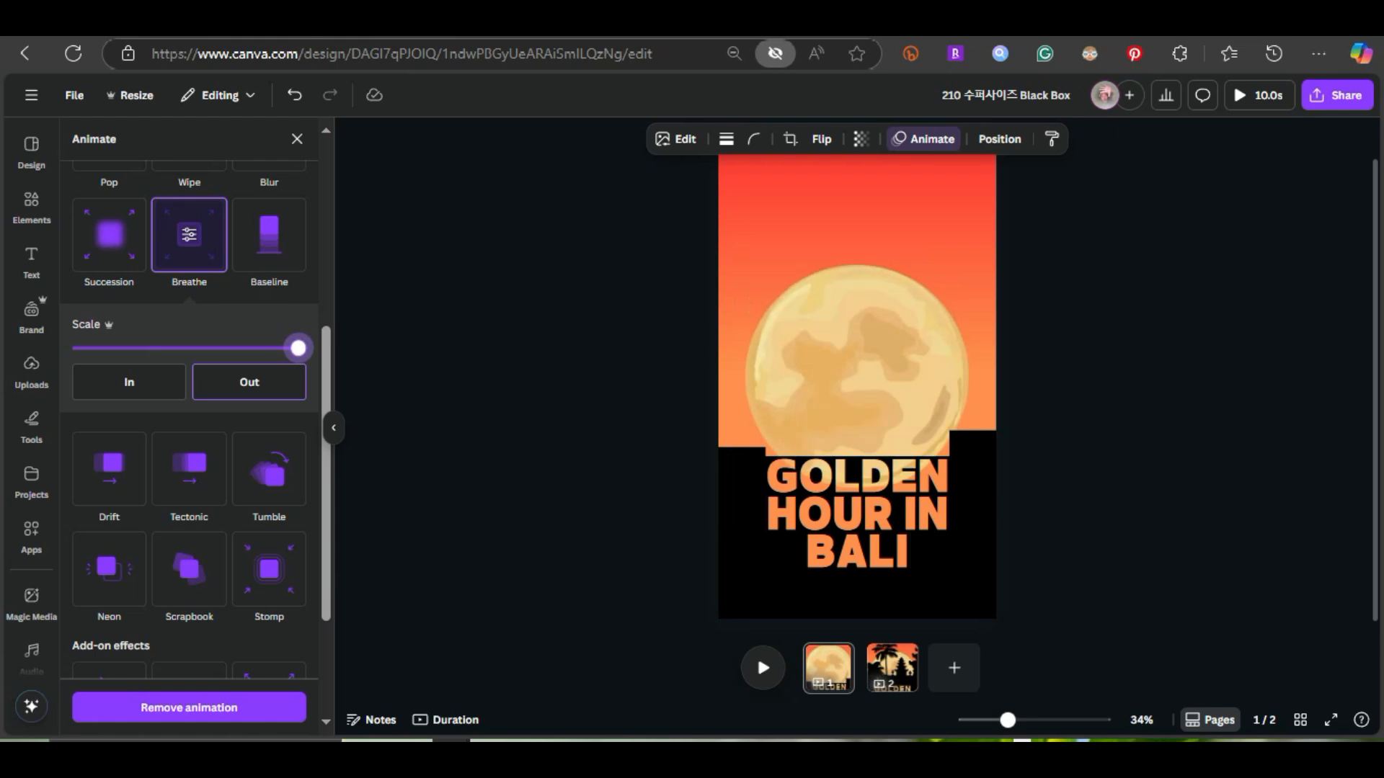
left_click(297, 139)
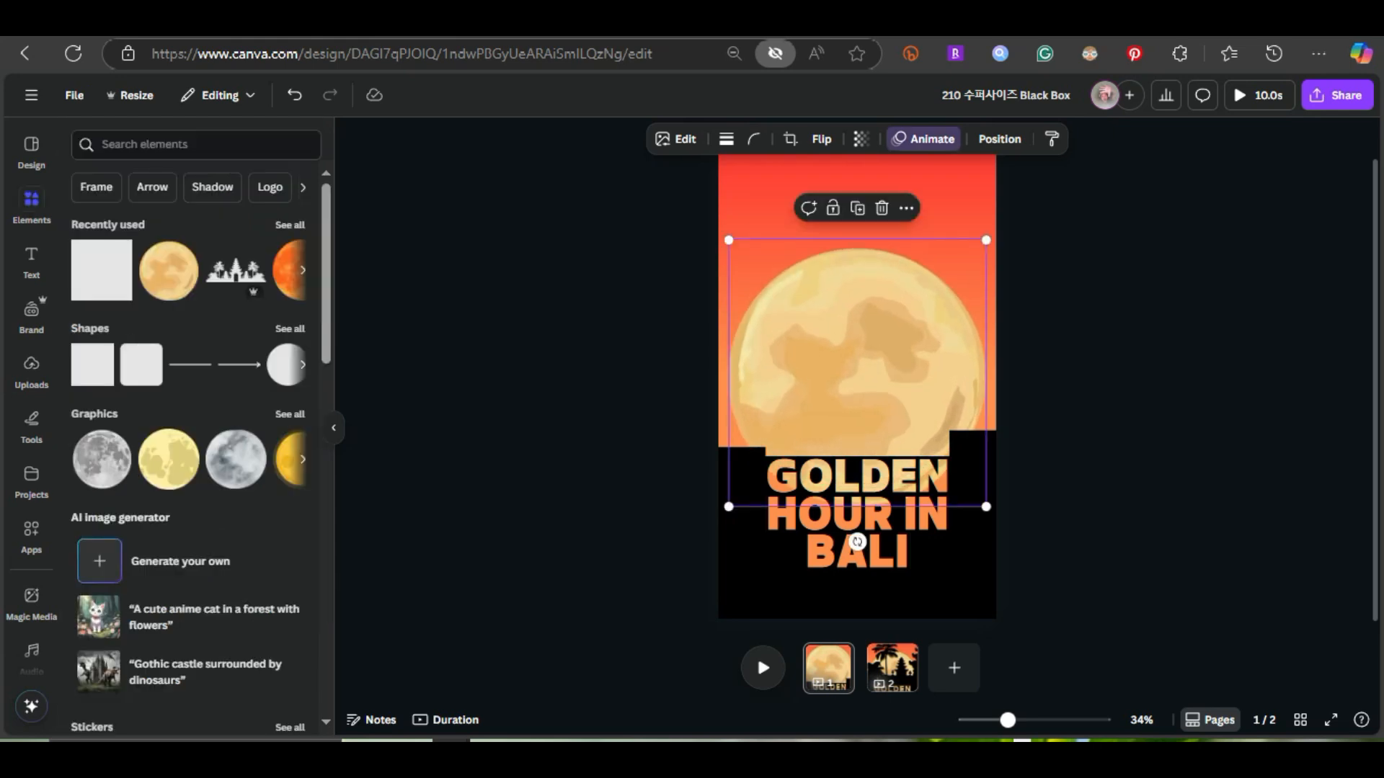
Paste the palm and temple silhouette back in its place, preview the page's animation and deselect everything
key("ctrl+v")
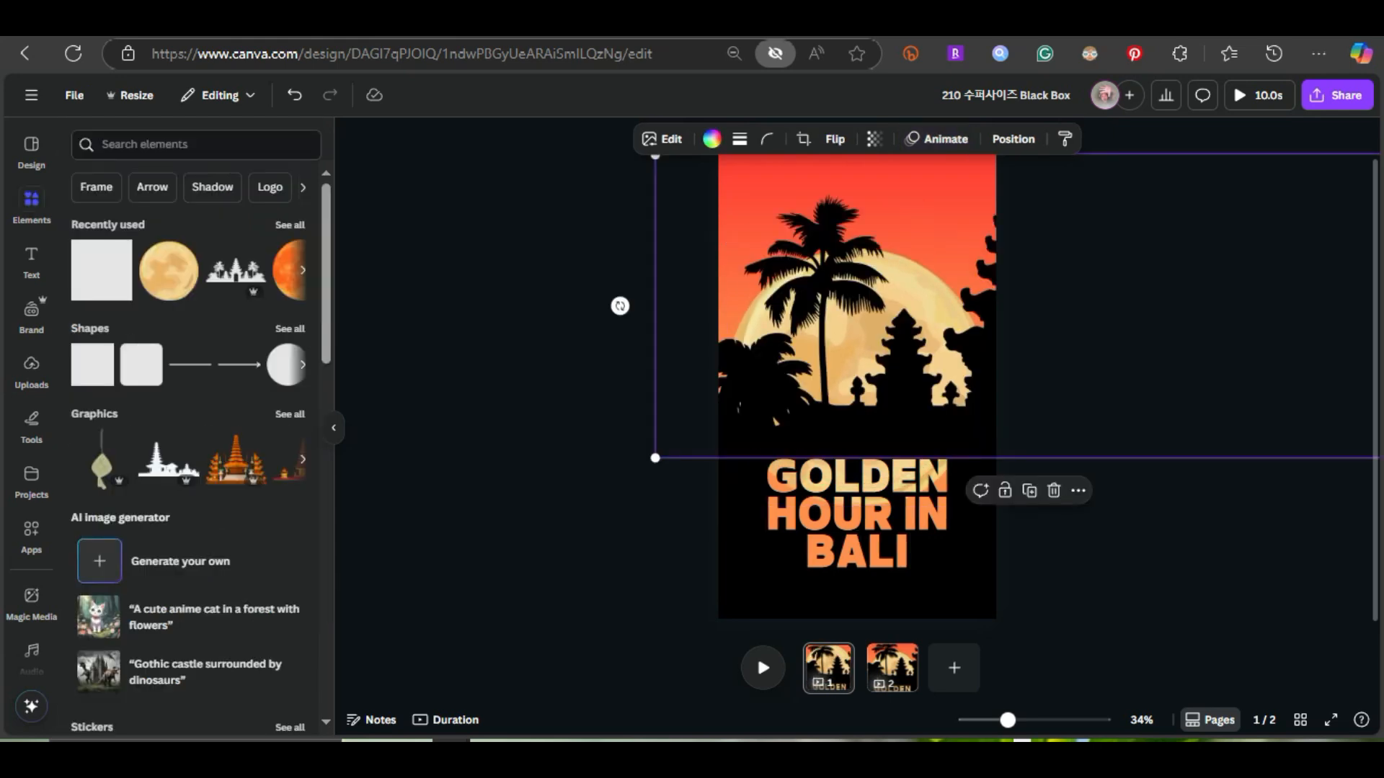
left_click(762, 668)
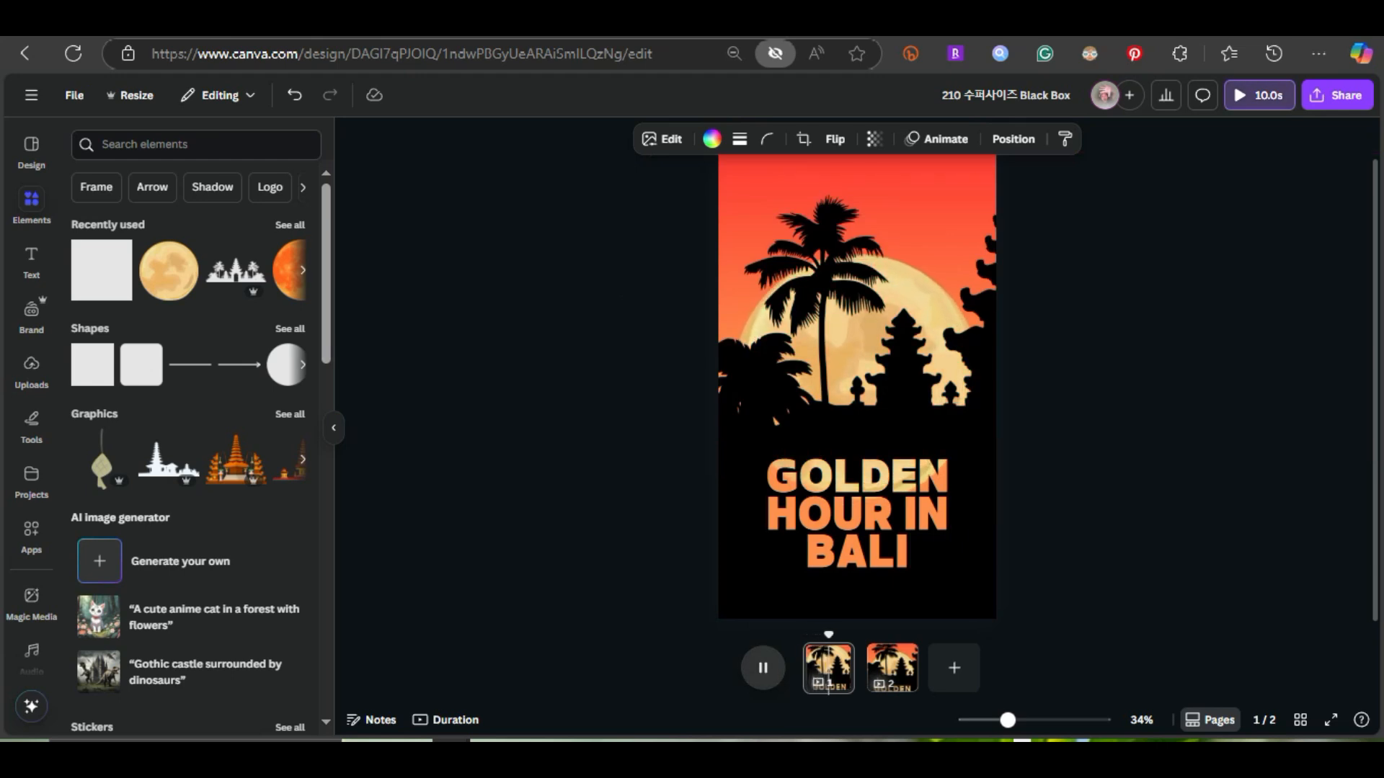
left_click(763, 667)
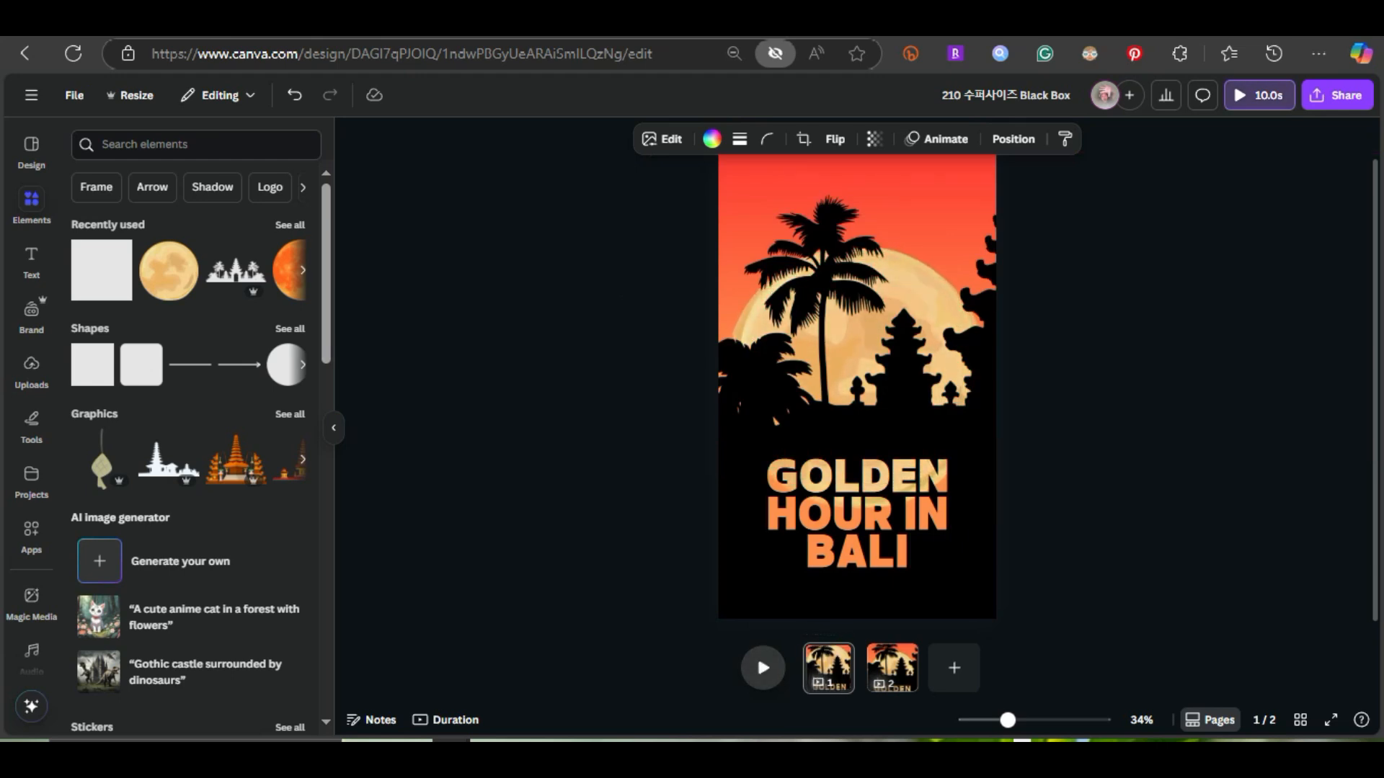
left_click(762, 667)
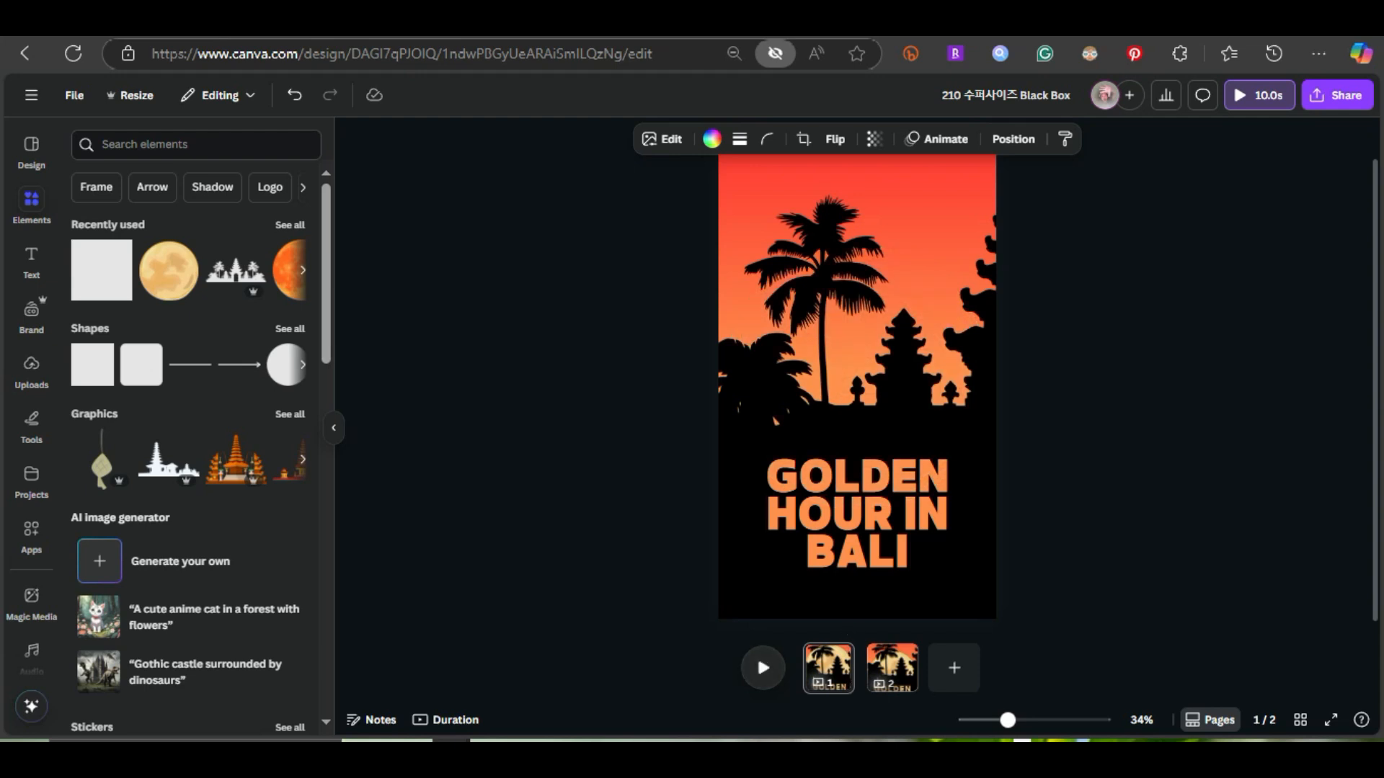
scroll(856, 390, "down", 3)
scroll(857, 390, "up", 2)
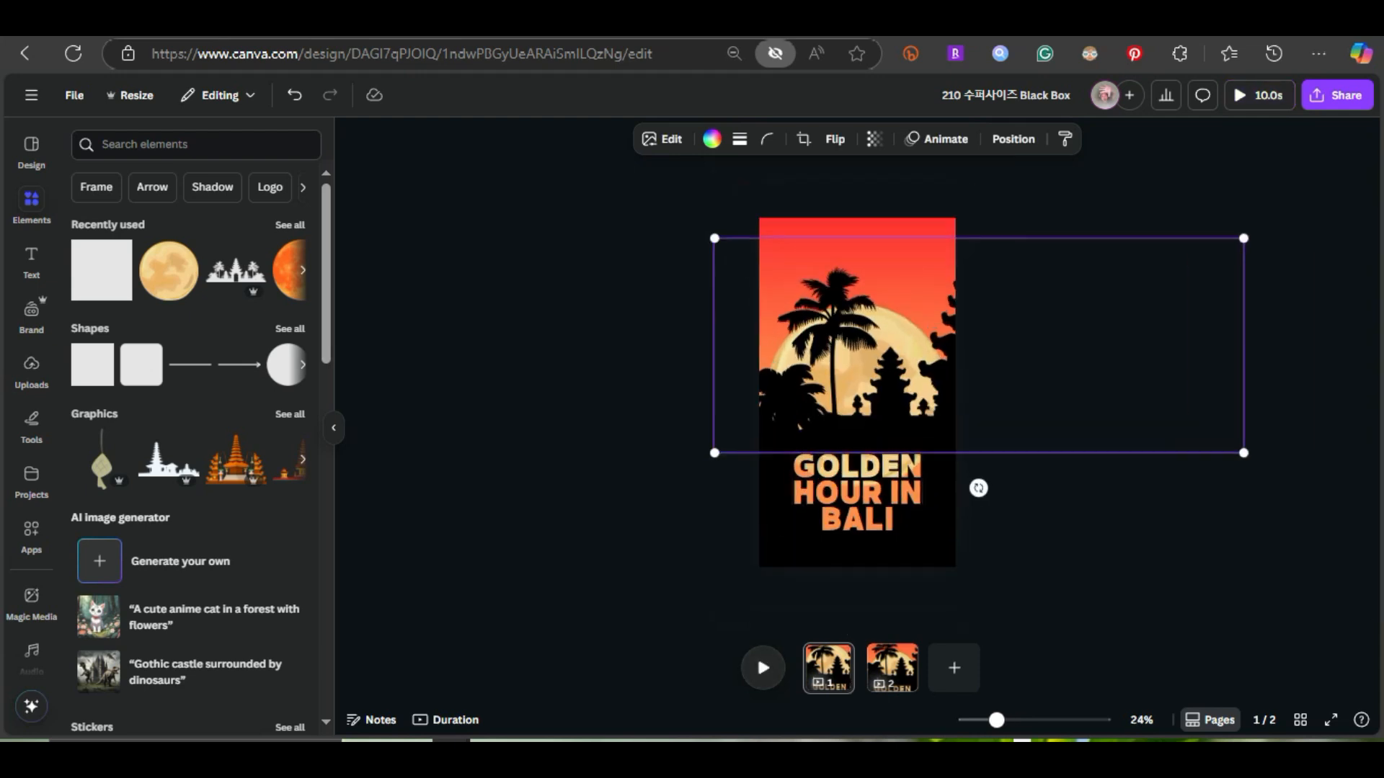
scroll(1045, 497, "up", 1)
key("Escape")
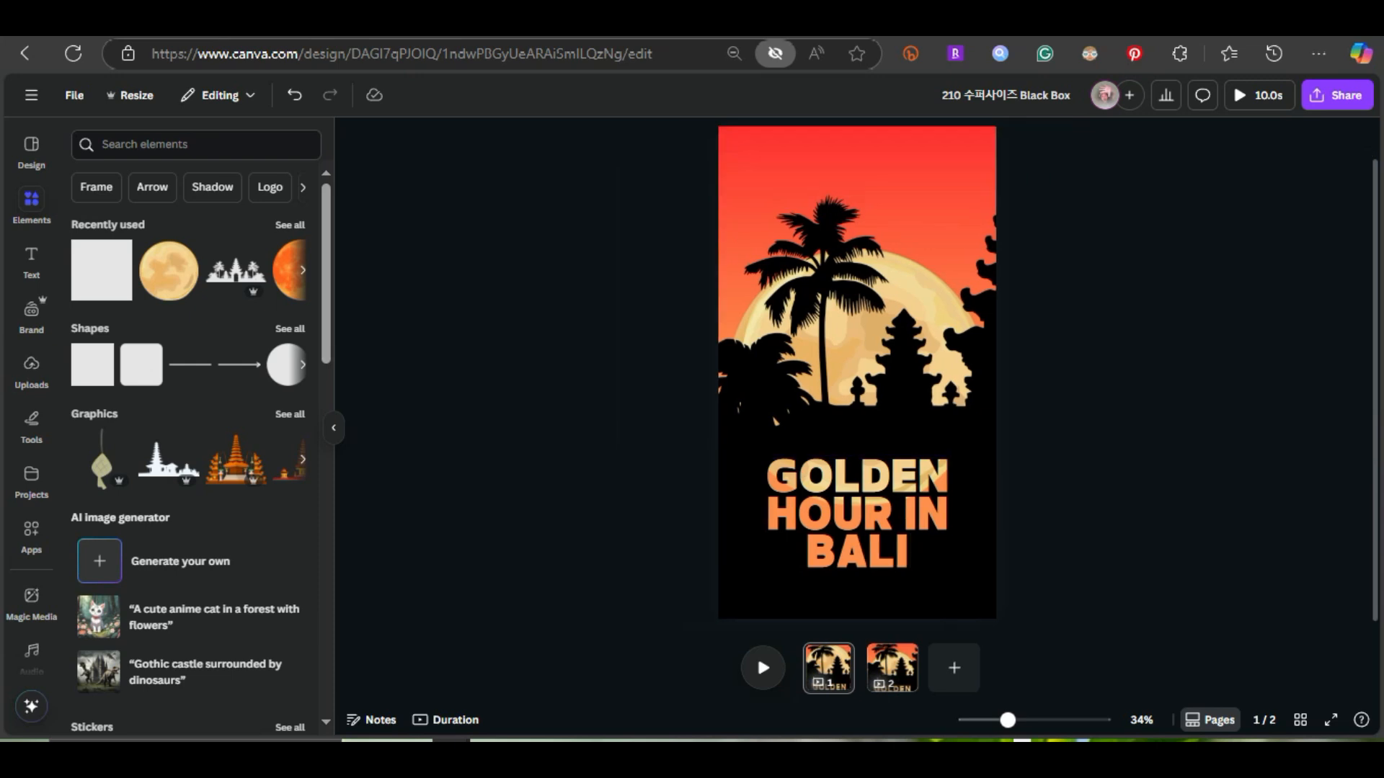